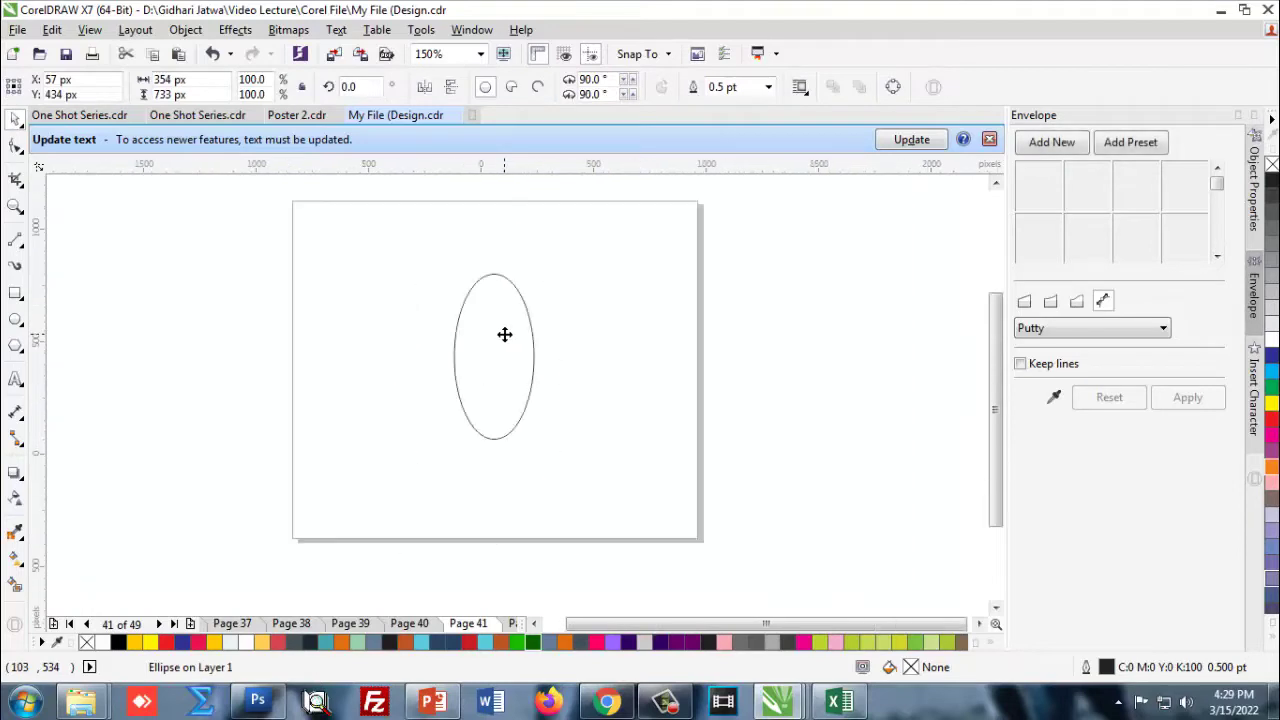
# Convert the ellipse to curves and pull in the top node's handles to form a pointed tip.
pyautogui.click(16, 150)
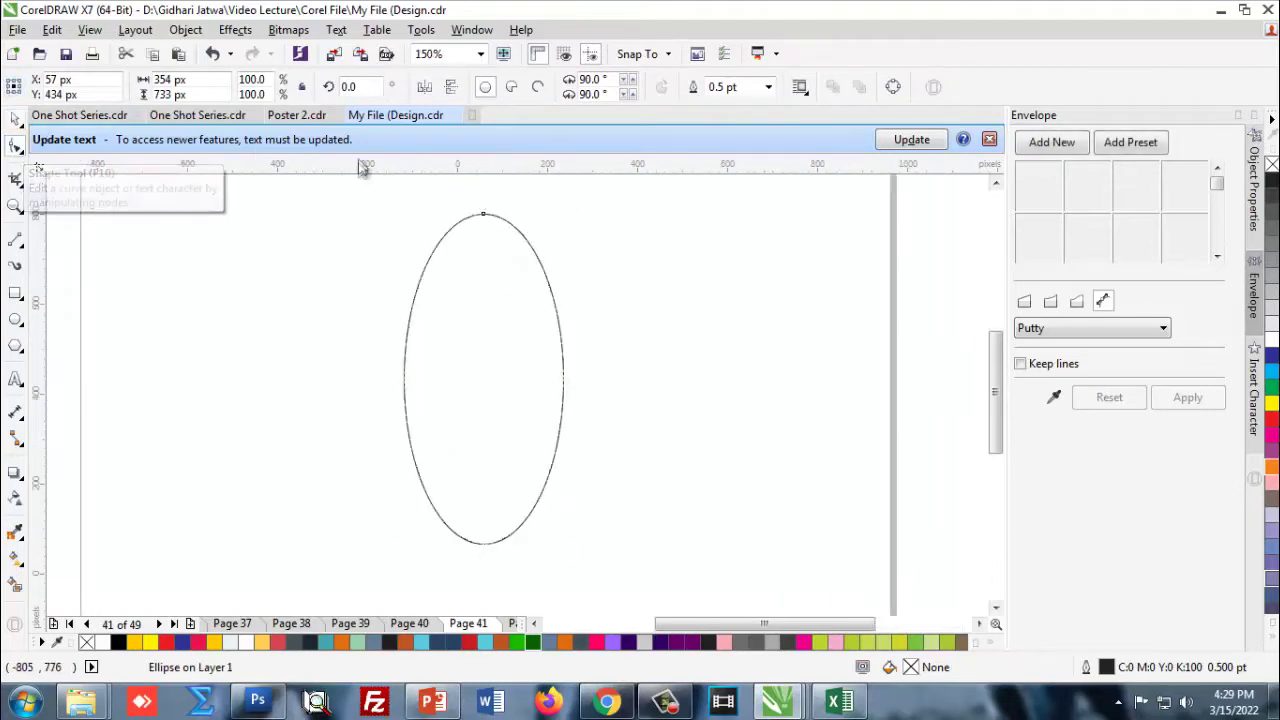
pyautogui.hotkey('ctrl', 'q')
pyautogui.click(482, 215)
pyautogui.scroll(2, 482, 221)
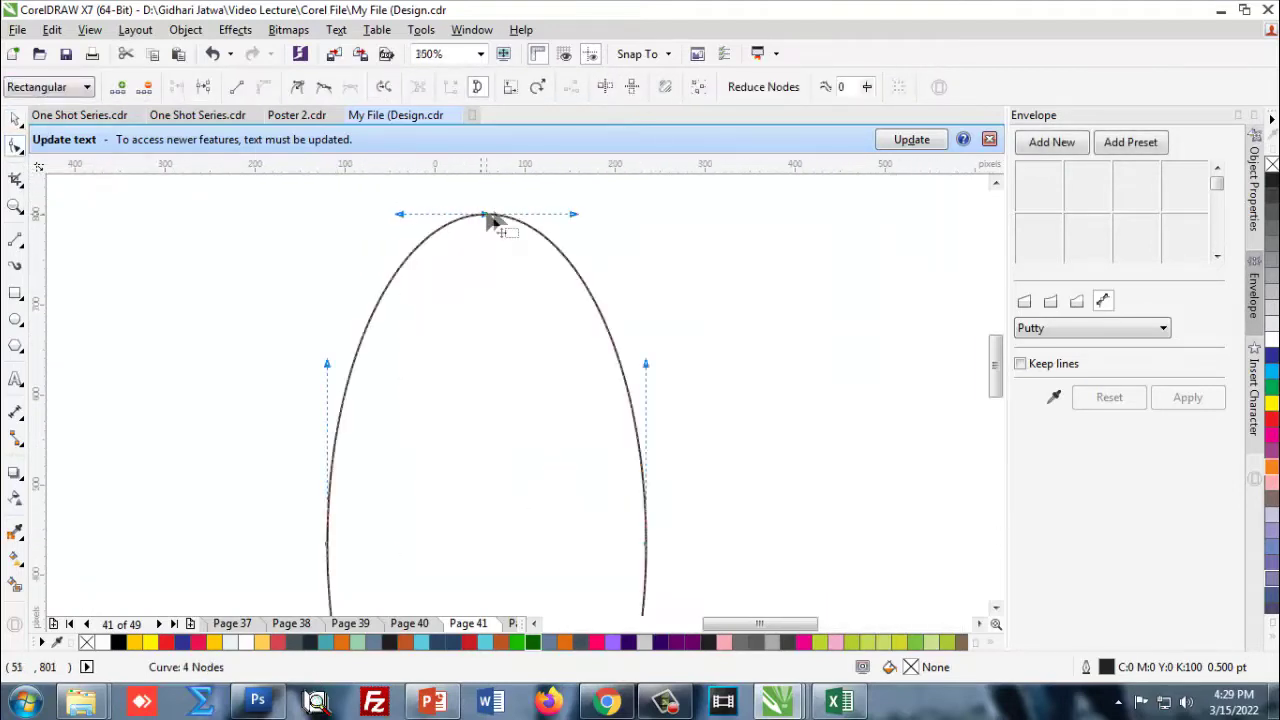
pyautogui.moveTo(571, 220); pyautogui.dragTo(486, 219)
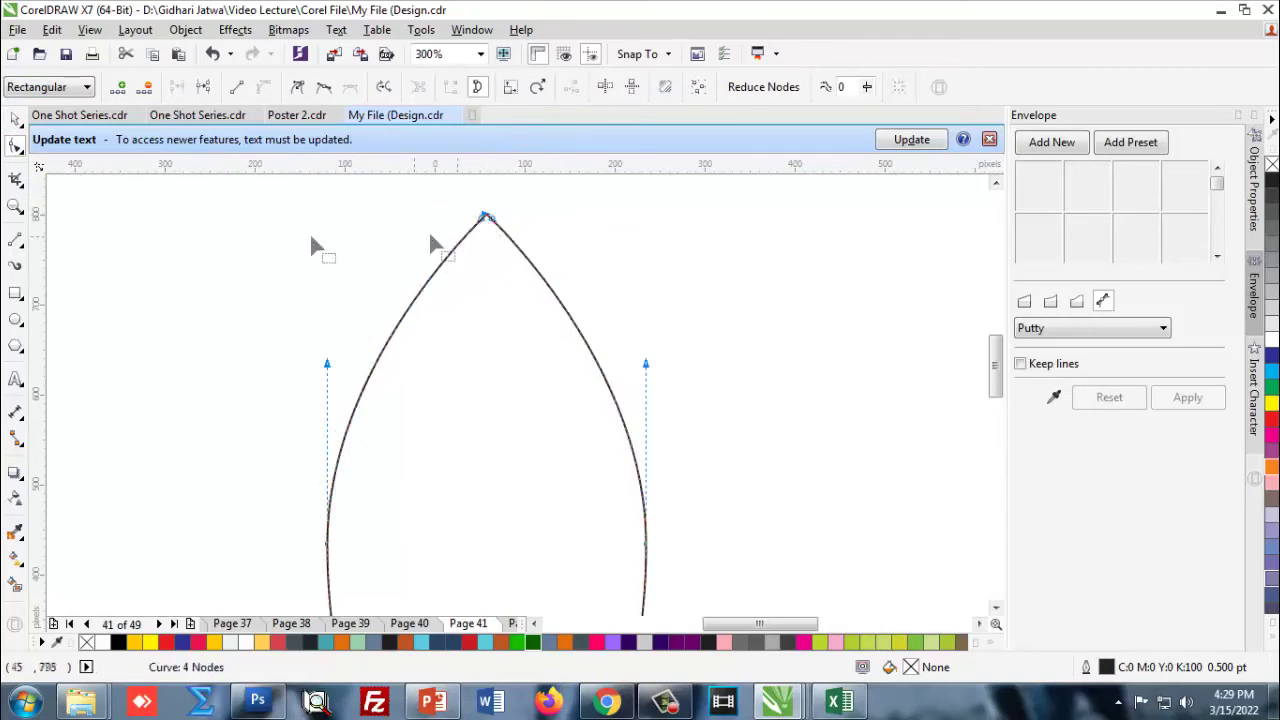
pyautogui.click(16, 119)
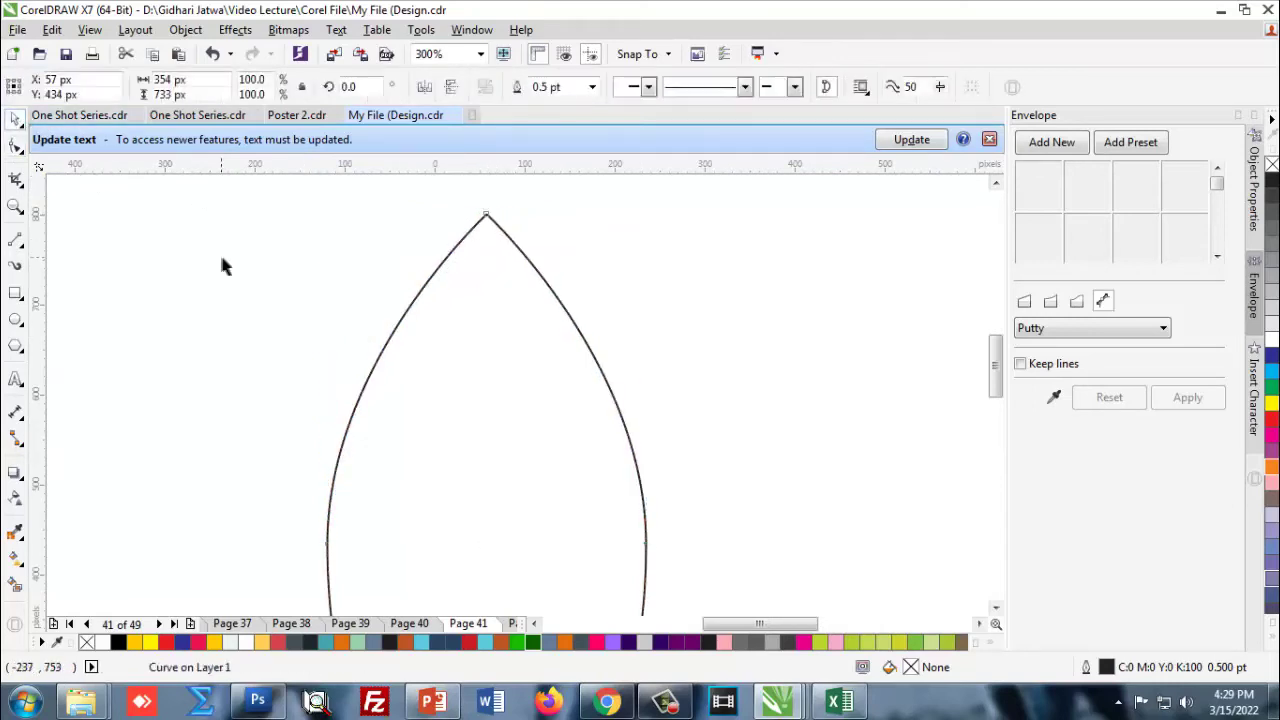
# Delete the curve's two side nodes and bottom node, leaving only the tip node of a teardrop.
pyautogui.scroll(-2, 394, 300)
pyautogui.click(402, 370)
pyautogui.press('F10')
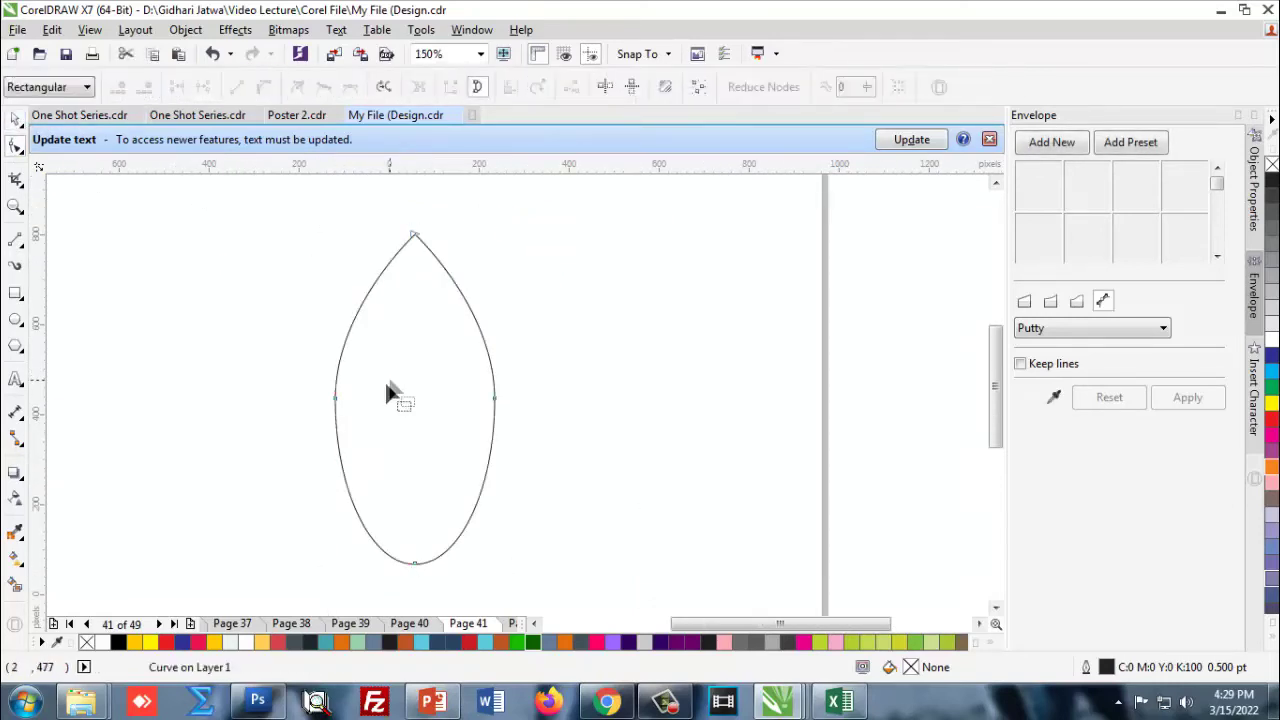
pyautogui.doubleClick(335, 399)
pyautogui.doubleClick(493, 402)
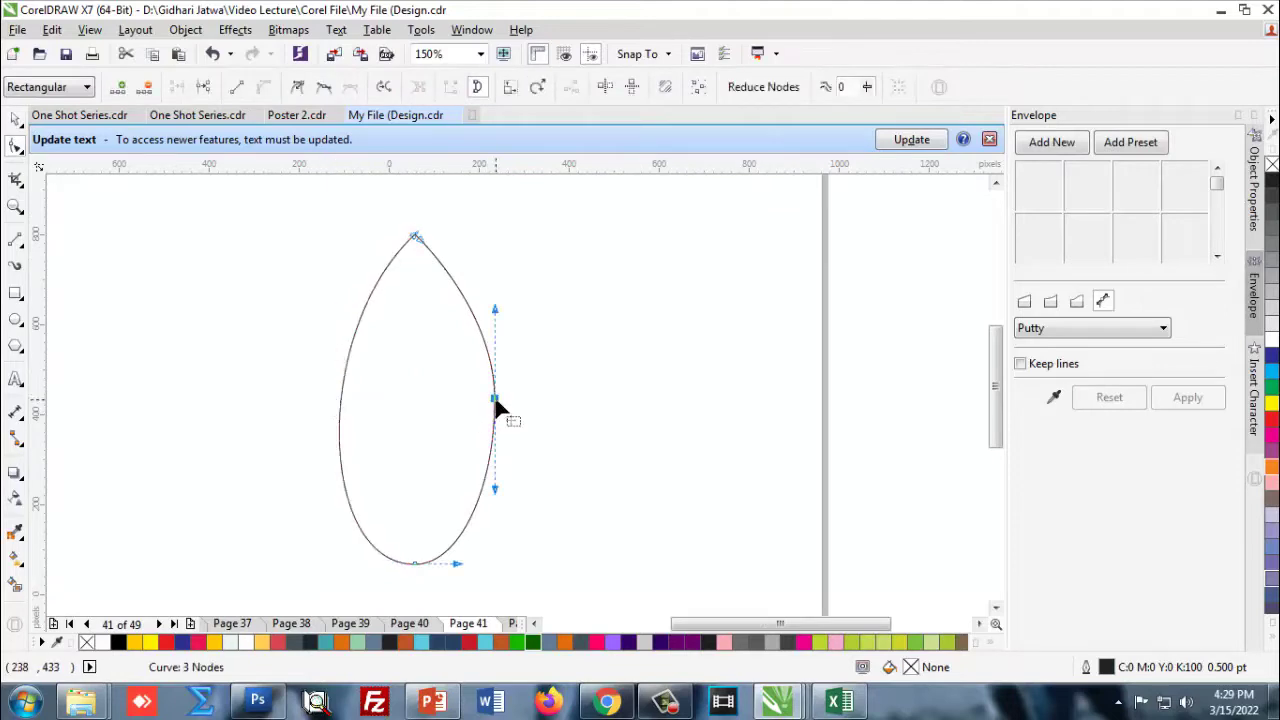
pyautogui.doubleClick(415, 560)
pyautogui.scroll(-1, 491, 321)
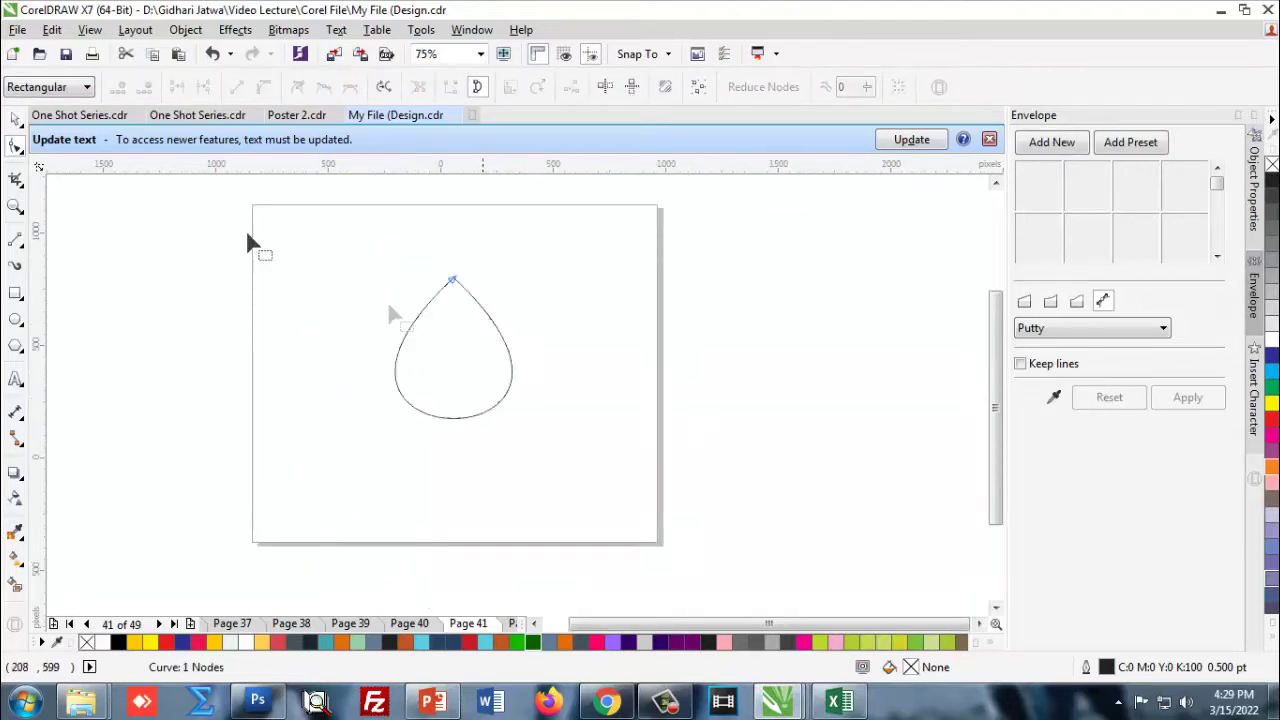
# Narrow the teardrop symmetrically about its centre to a width of about 364 px.
pyautogui.click(16, 119)
pyautogui.click(240, 428)
pyautogui.scroll(1, 439, 361)
pyautogui.click(443, 368)
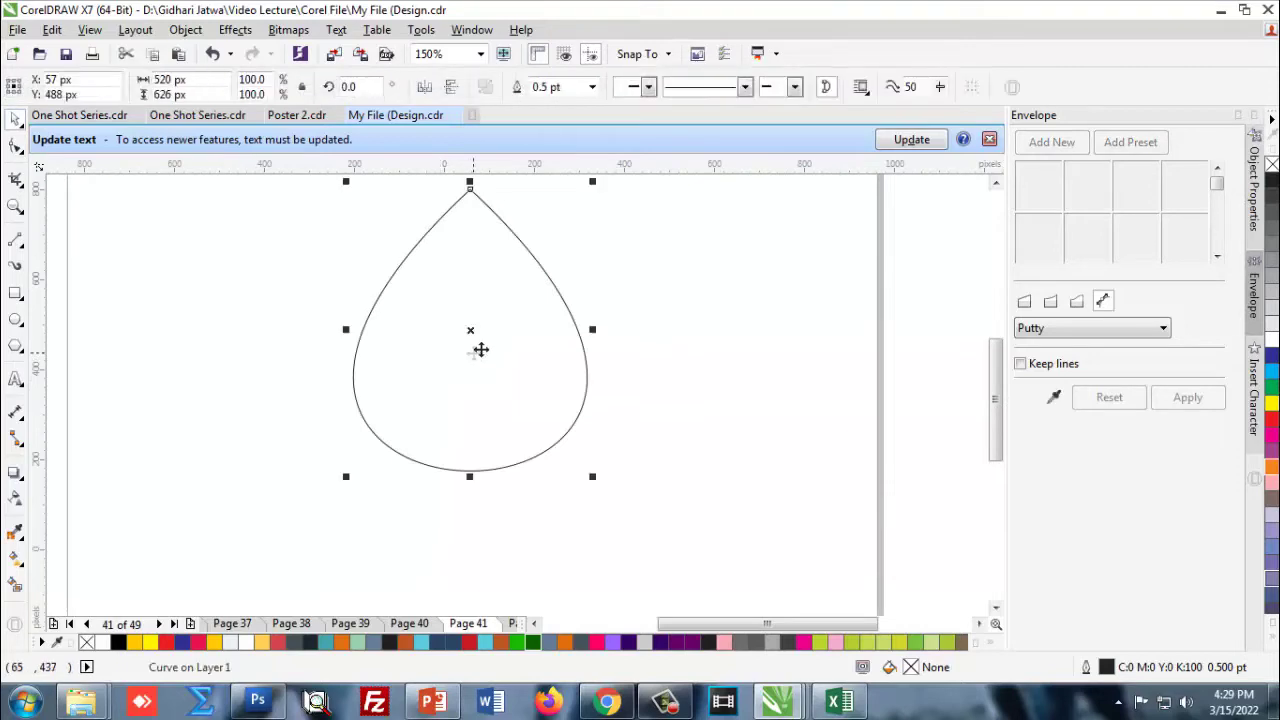
pyautogui.moveTo(591, 329); pyautogui.dragTo(555, 324)
pyautogui.click(563, 324)
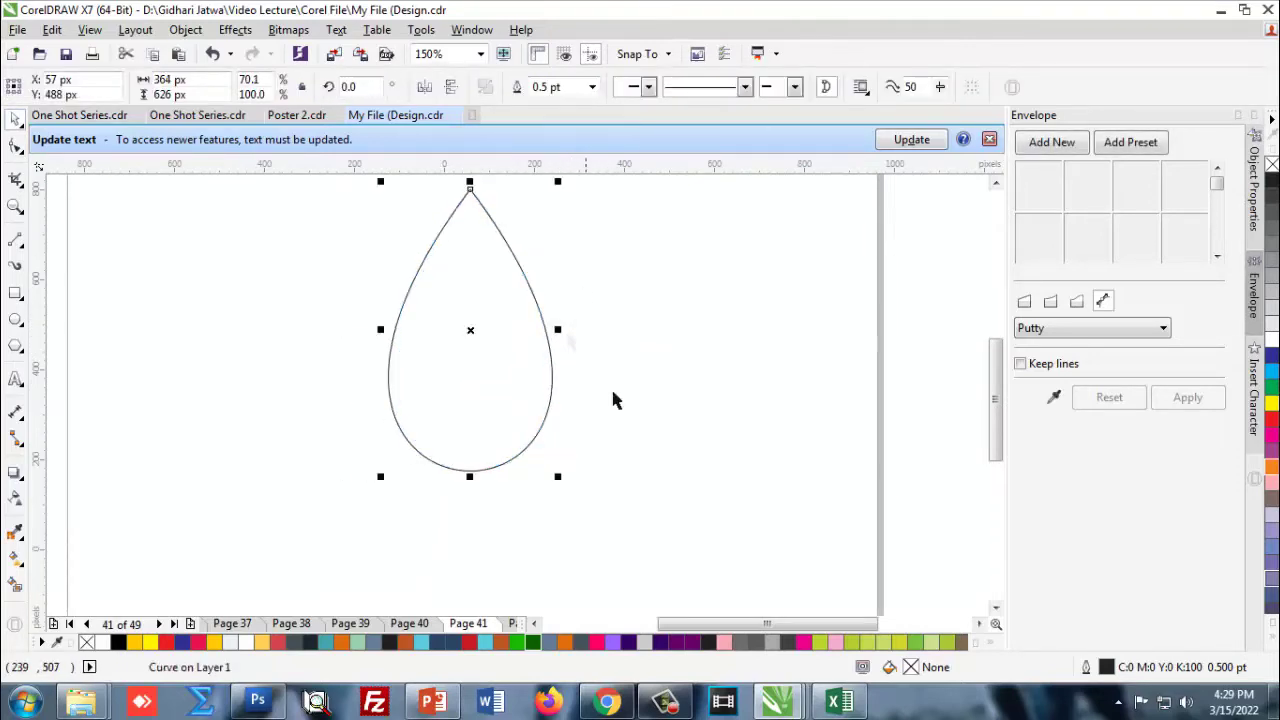
# Move the teardrop slightly up and left, to about X 24 px and Y 592 px.
pyautogui.click(613, 394)
pyautogui.scroll(-1, 462, 377)
pyautogui.scroll(1, 497, 328)
pyautogui.click(498, 330)
pyautogui.scroll(-1, 532, 374)
pyautogui.moveTo(490, 367); pyautogui.dragTo(483, 343)
pyautogui.click(466, 316)
pyautogui.scroll(1, 466, 316)
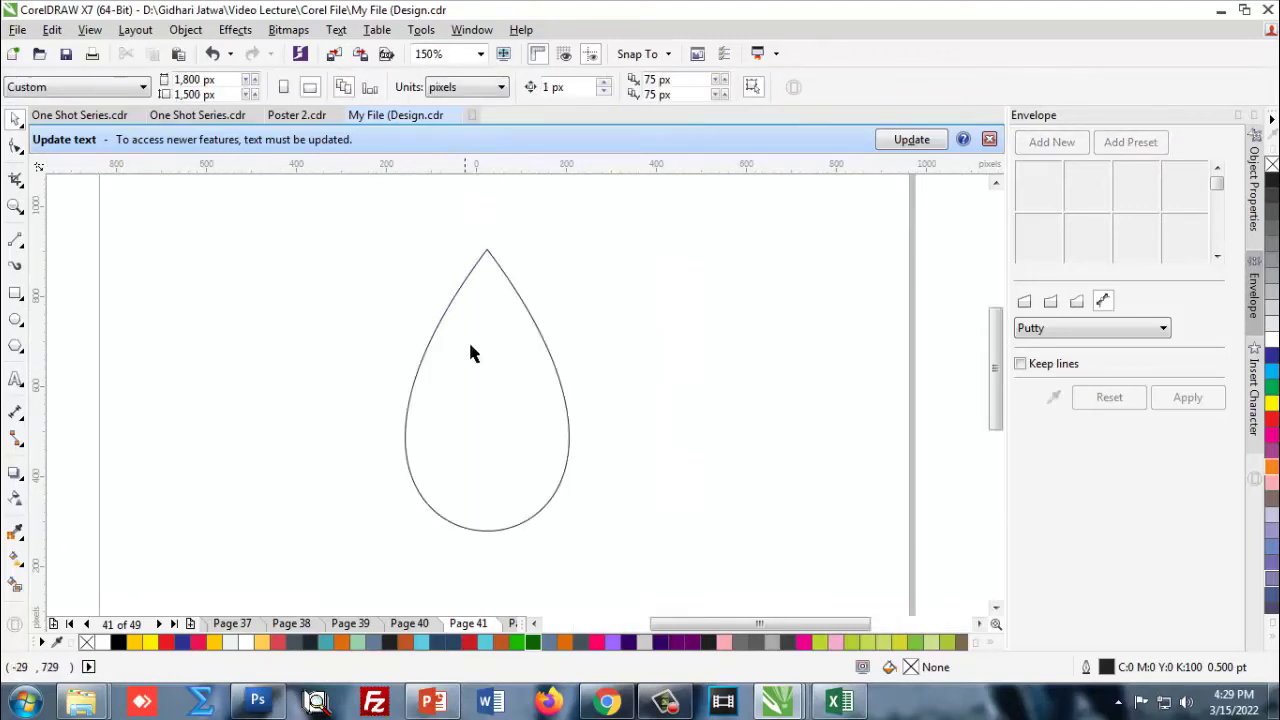
pyautogui.click(520, 300)
pyautogui.click(592, 87)
pyautogui.click(704, 252)
pyautogui.click(16, 119)
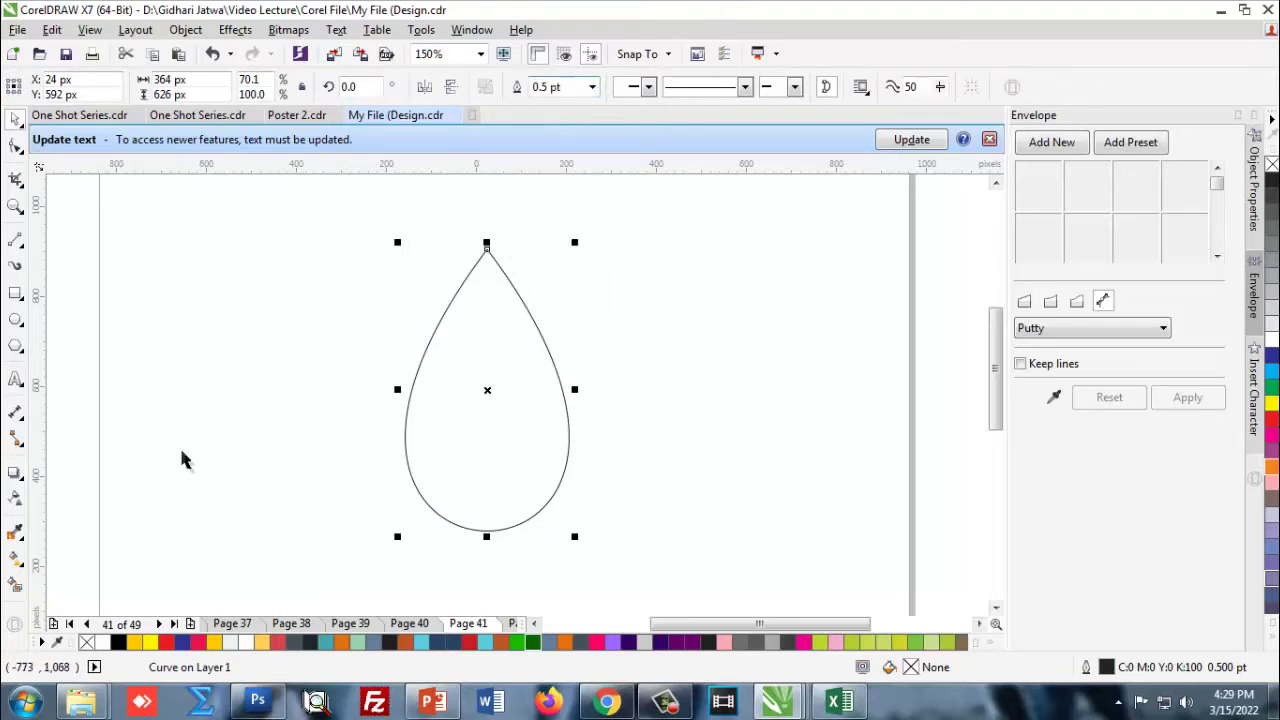
pyautogui.click(182, 459)
pyautogui.scroll(-1, 365, 276)
pyautogui.click(409, 300)
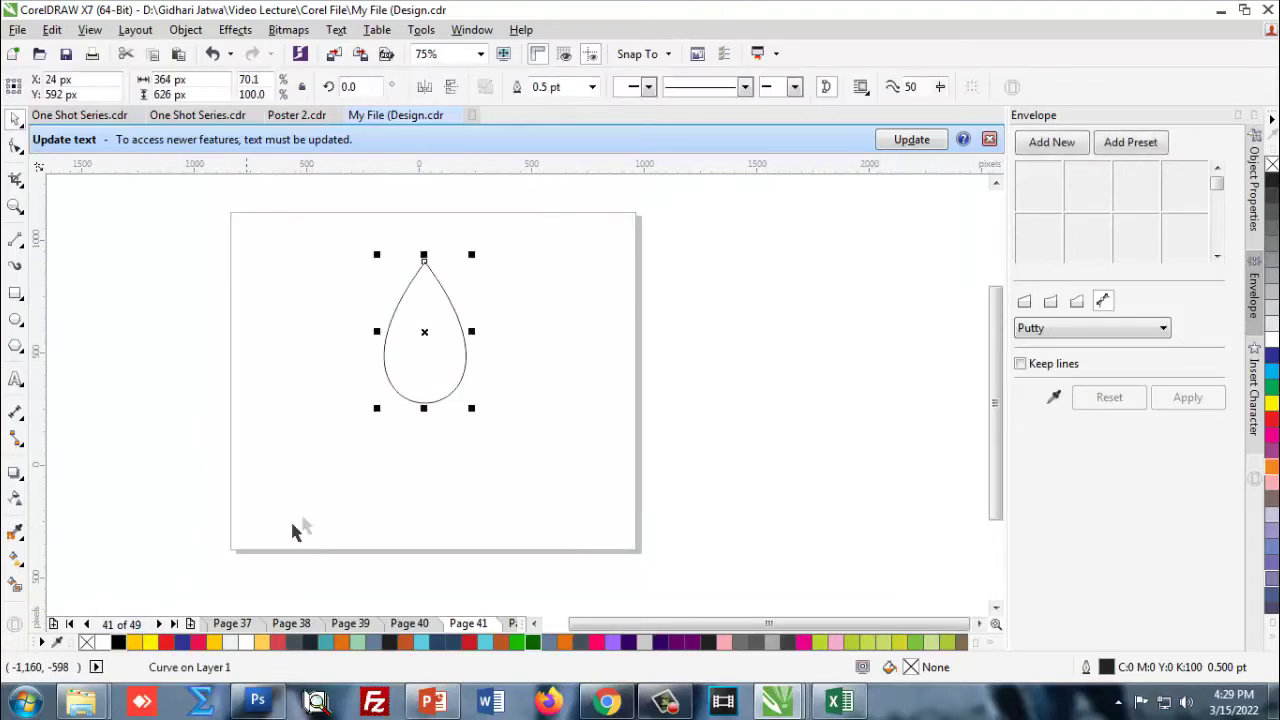
pyautogui.click(464, 278)
pyautogui.scroll(1, 465, 275)
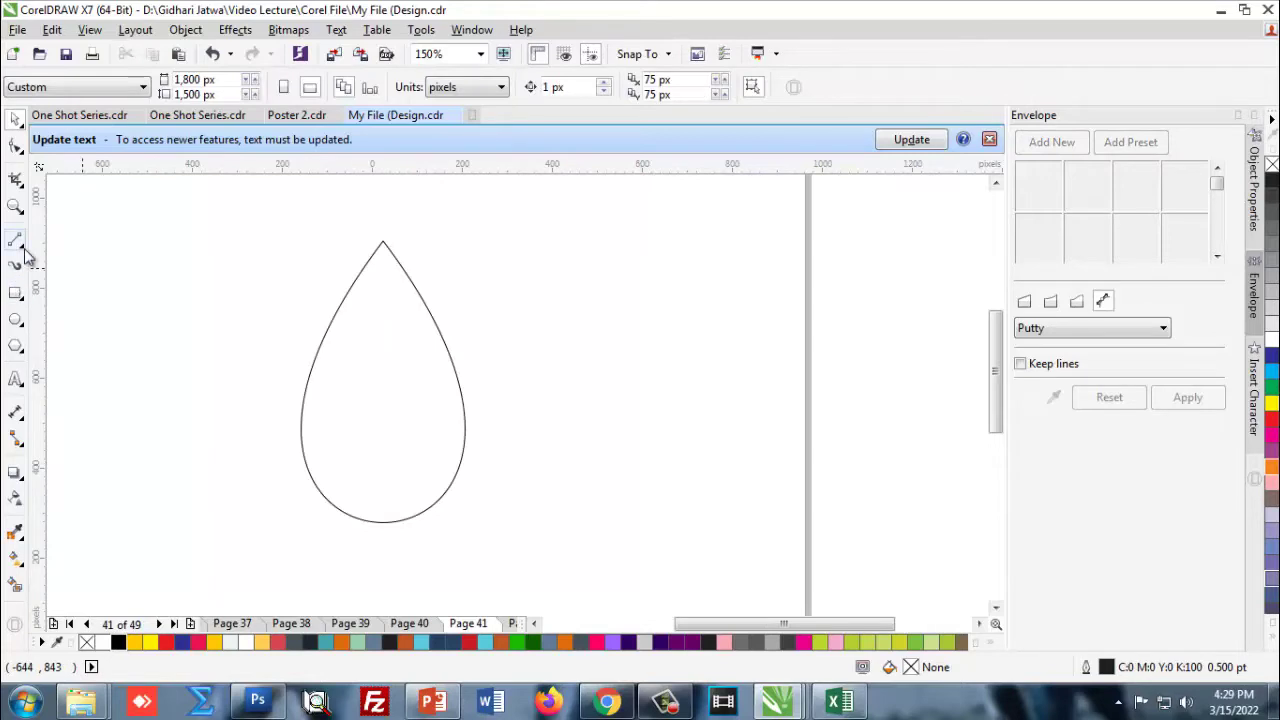
# Draw a closed four-sided shape with a slanted top beside the teardrop using the Pen tool, about 265 px wide and 540 px high.
pyautogui.click(24, 248)
pyautogui.click(70, 297)
pyautogui.click(549, 283)
pyautogui.click(645, 225)
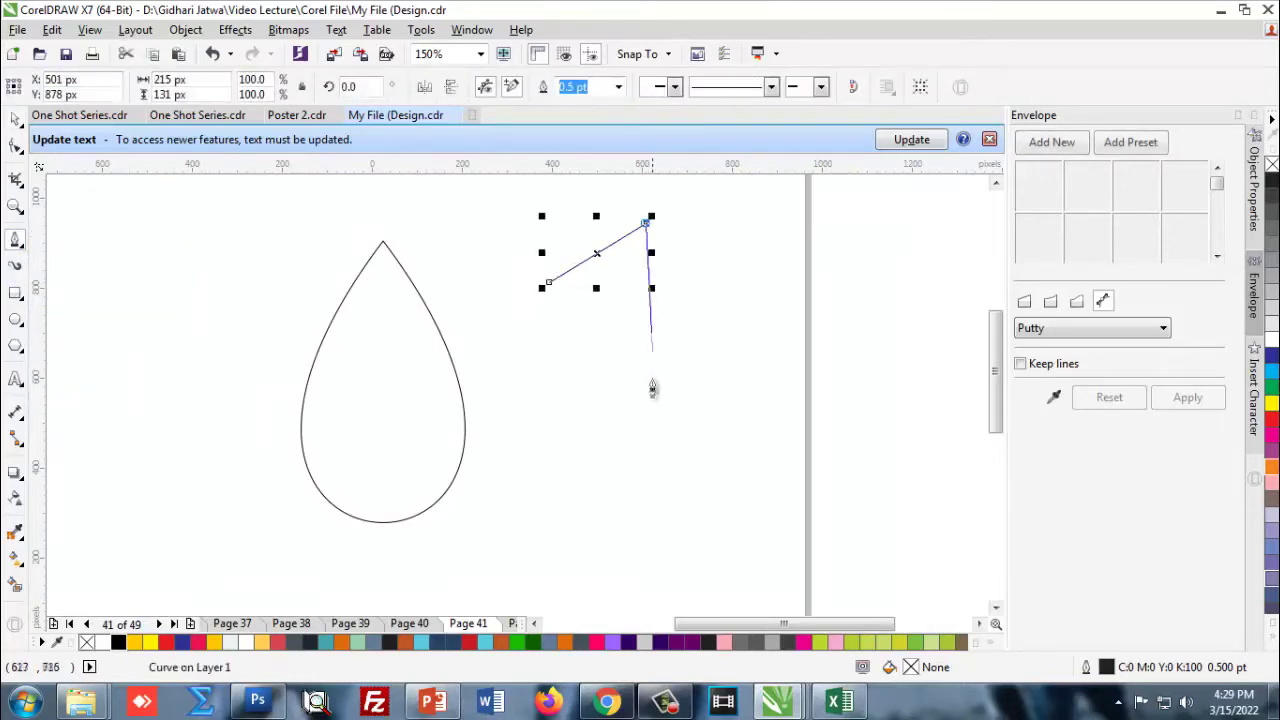
pyautogui.click(642, 468)
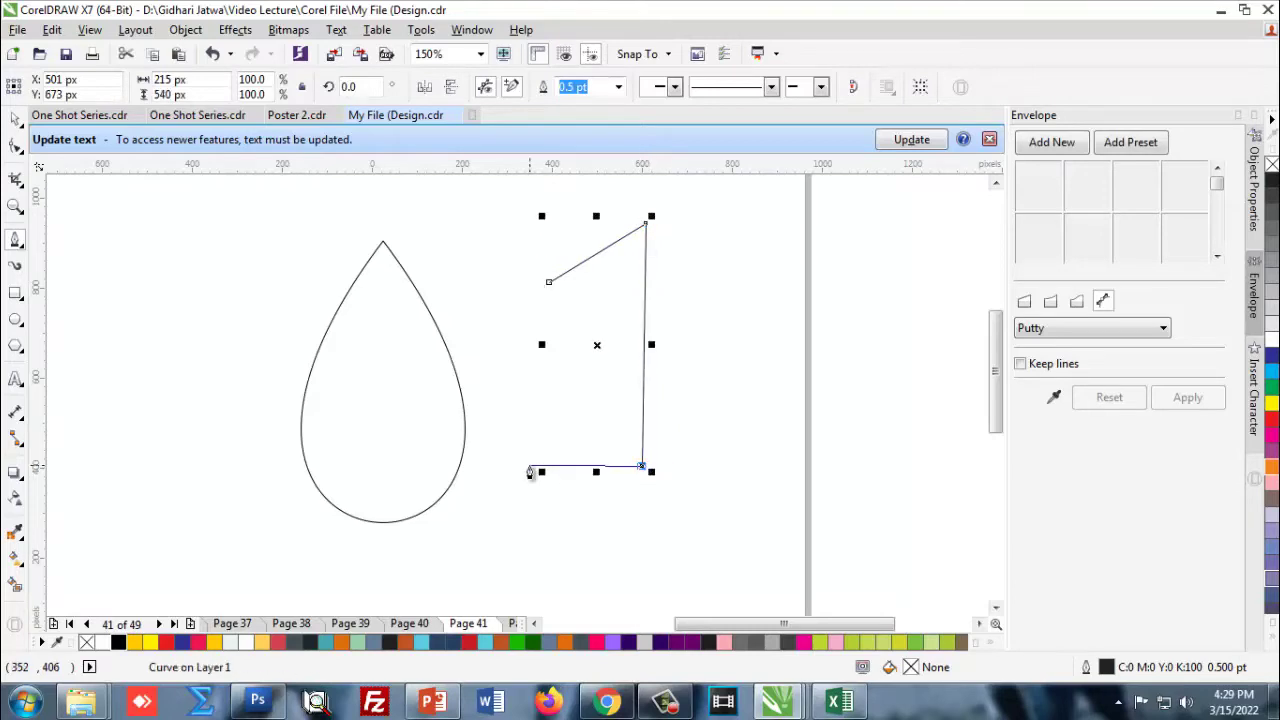
pyautogui.click(527, 467)
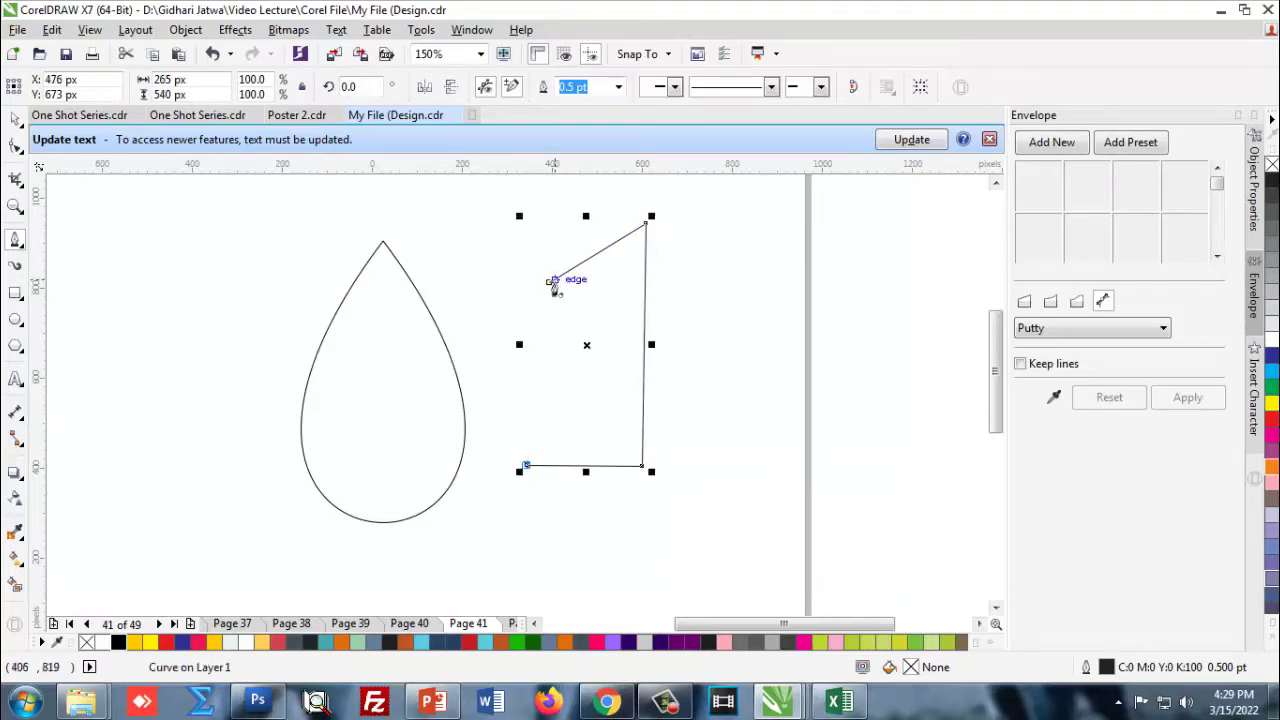
pyautogui.click(549, 284)
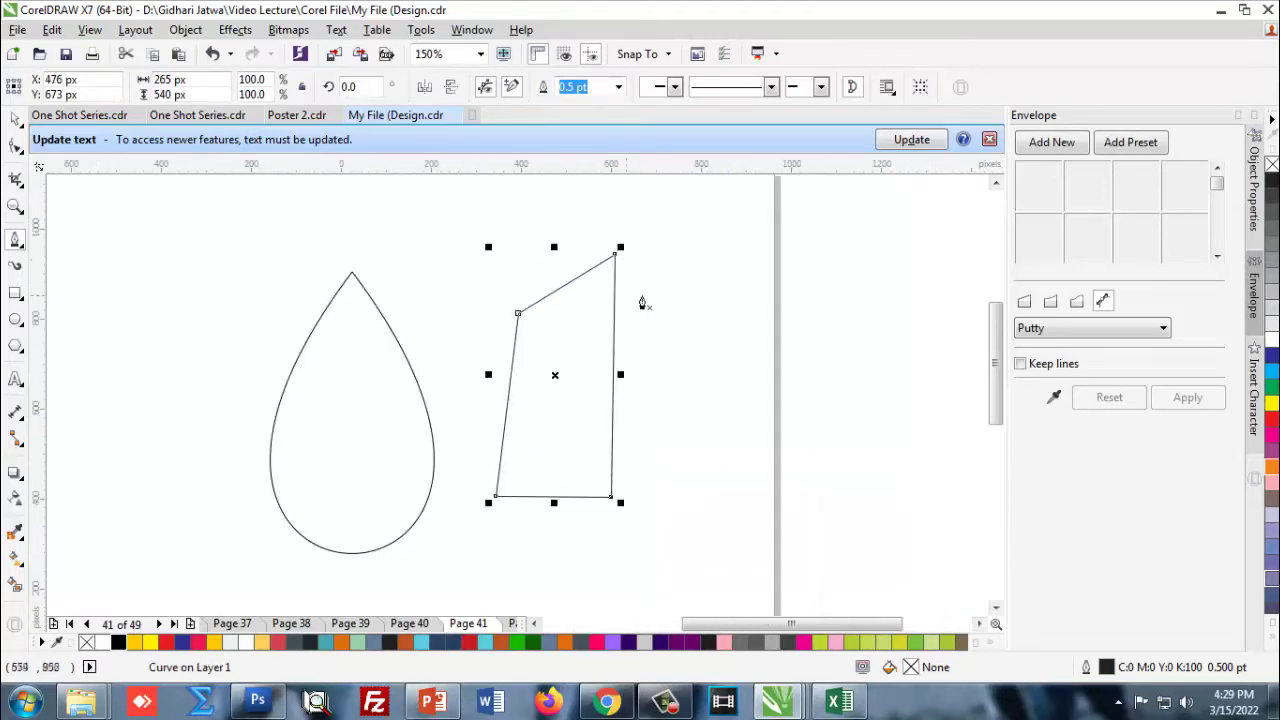
# Convert the four-sided shape's slanted top edge to a curve, bow it outward, and delete the upper-left node.
pyautogui.press('F10')
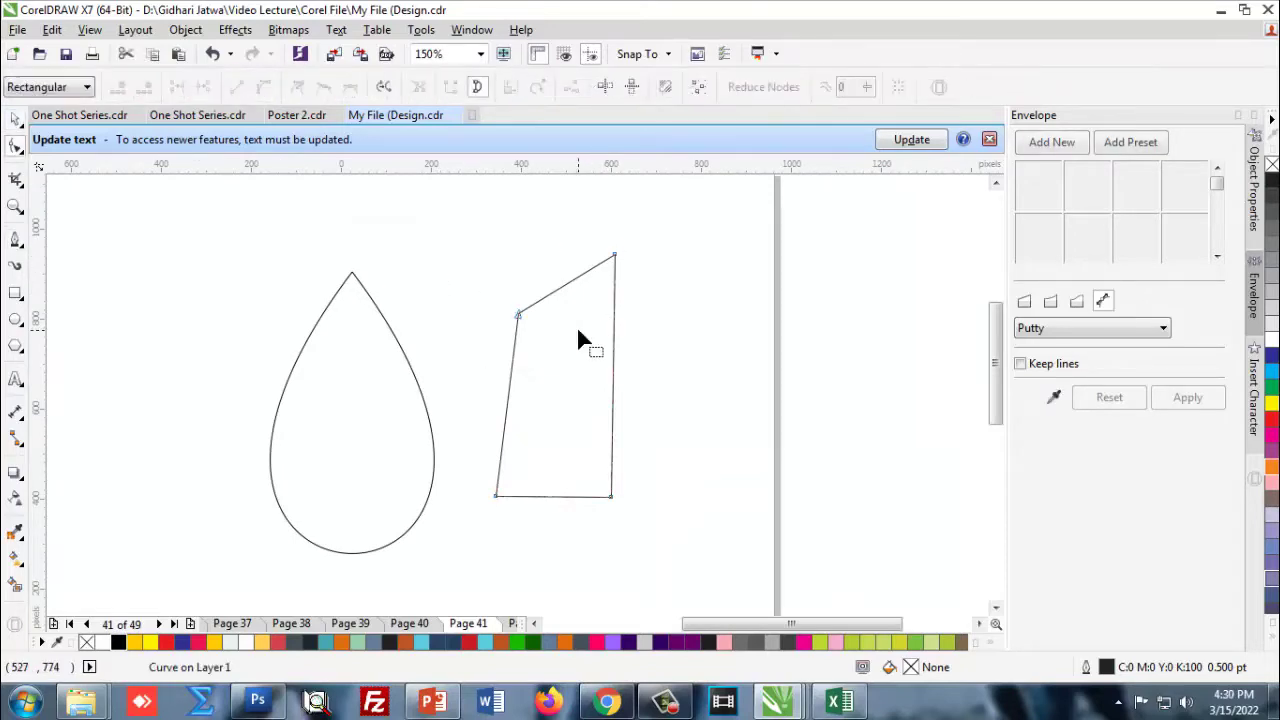
pyautogui.click(557, 290)
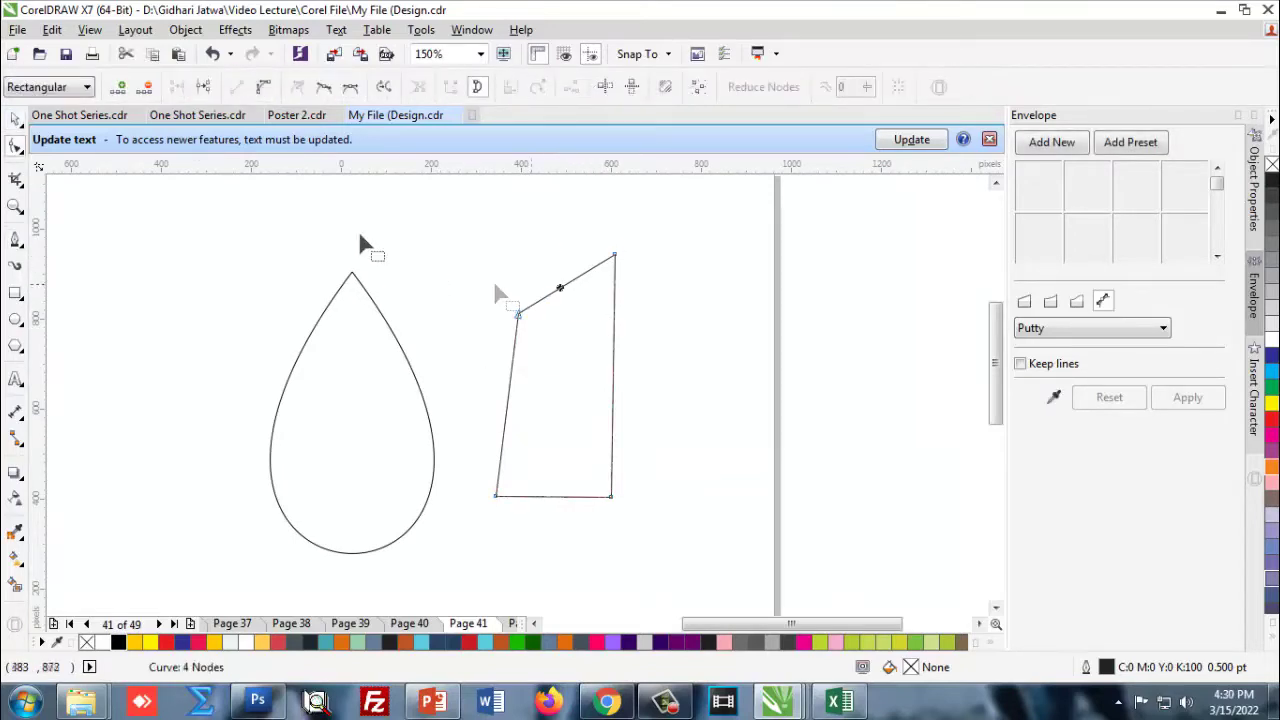
pyautogui.click(264, 86)
pyautogui.scroll(2, 595, 250)
pyautogui.moveTo(543, 315); pyautogui.dragTo(530, 280)
pyautogui.scroll(-2, 566, 252)
pyautogui.scroll(2, 526, 313)
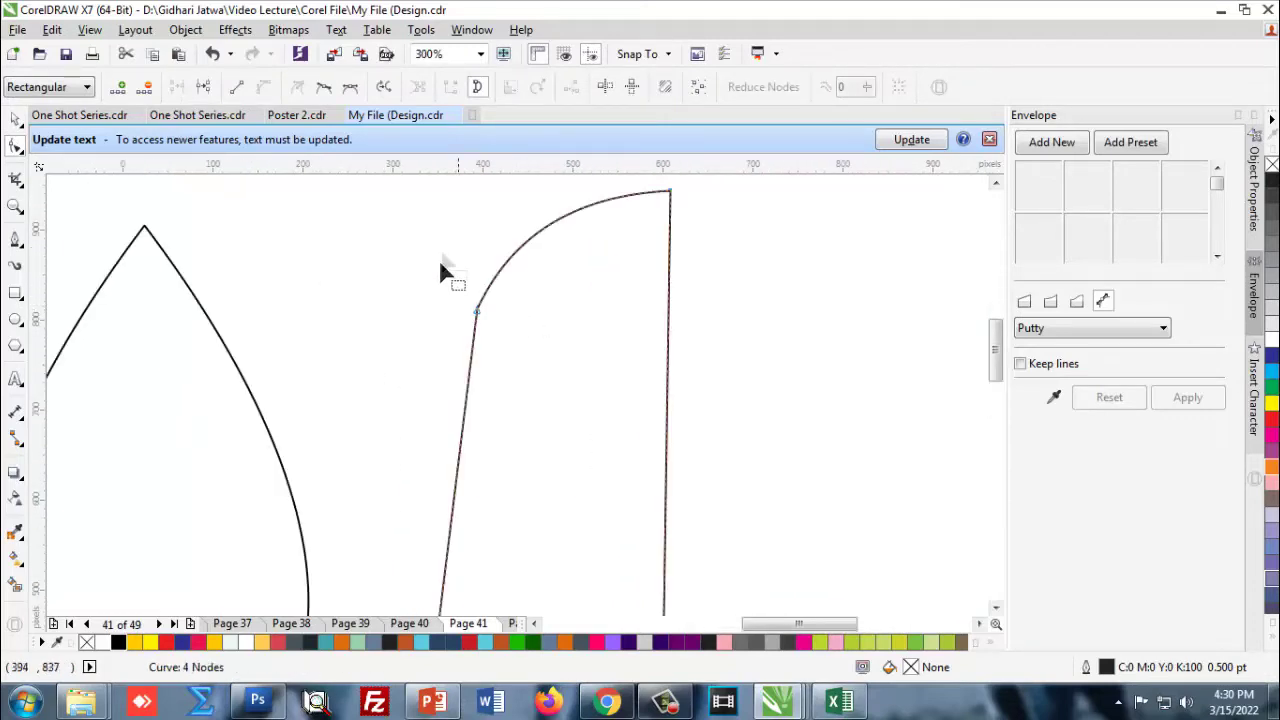
pyautogui.doubleClick(477, 310)
pyautogui.scroll(-2, 509, 263)
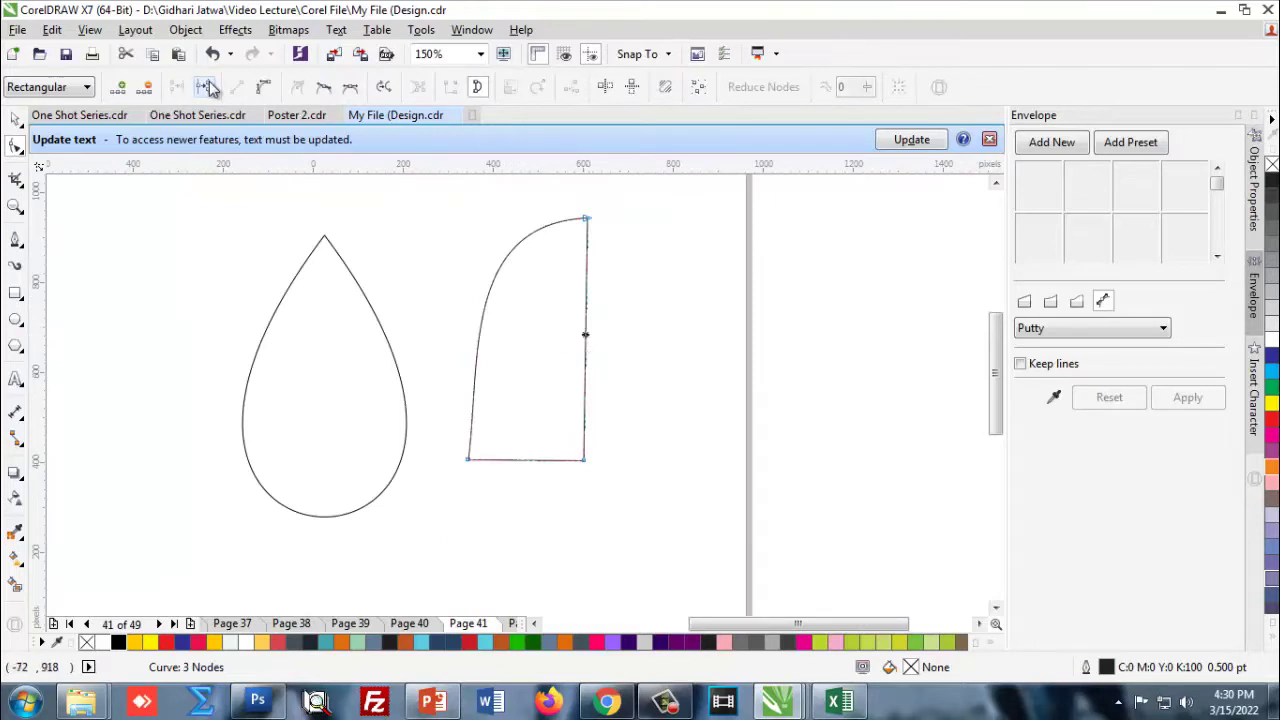
# Convert the shape's right edge to a curve and bend it into an S, inward above and outward below.
pyautogui.click(257, 90)
pyautogui.moveTo(588, 305); pyautogui.dragTo(545, 315)
pyautogui.moveTo(585, 383); pyautogui.dragTo(518, 340)
pyautogui.scroll(1, 590, 470)
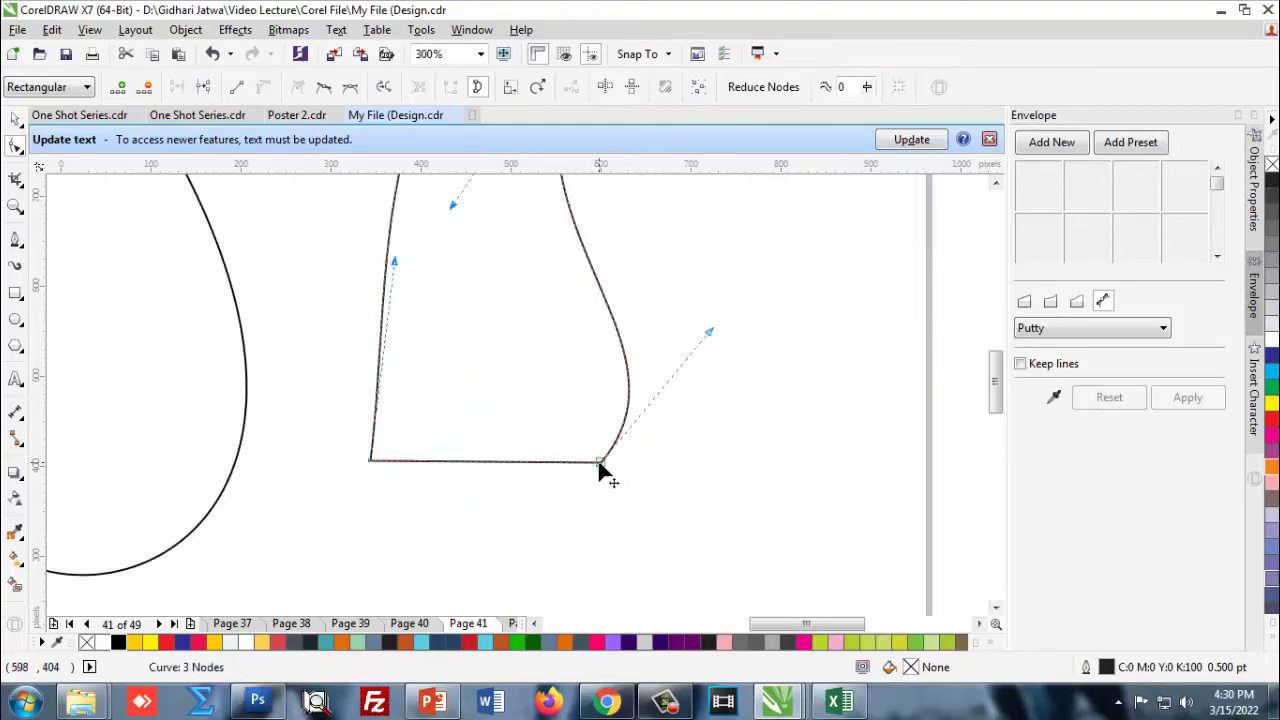
# Try deleting the curved shape's lower-right and lower-left corner nodes, and undo the last deletion.
pyautogui.doubleClick(599, 464)
pyautogui.scroll(-1, 523, 449)
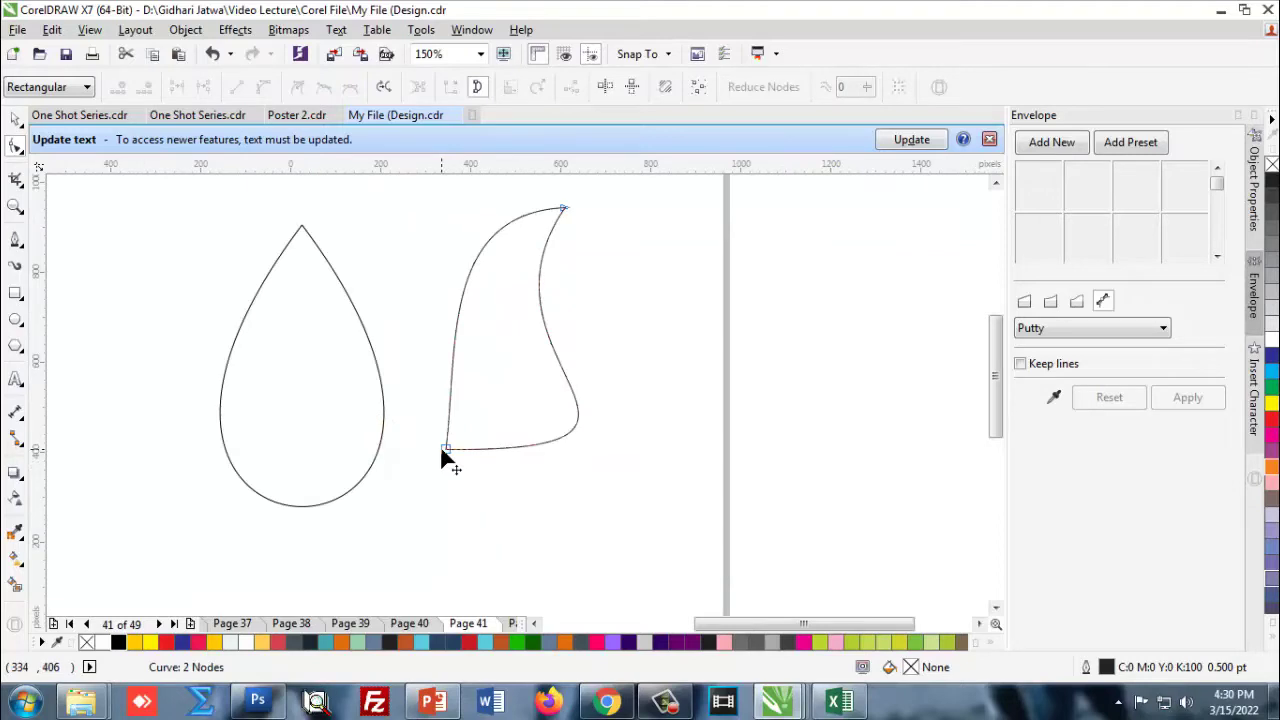
pyautogui.scroll(1, 441, 450)
pyautogui.scroll(-1, 495, 431)
pyautogui.scroll(1, 470, 440)
pyautogui.doubleClick(480, 443)
pyautogui.scroll(-1, 470, 455)
pyautogui.scroll(-1, 470, 462)
pyautogui.hotkey('ctrl', 'z')
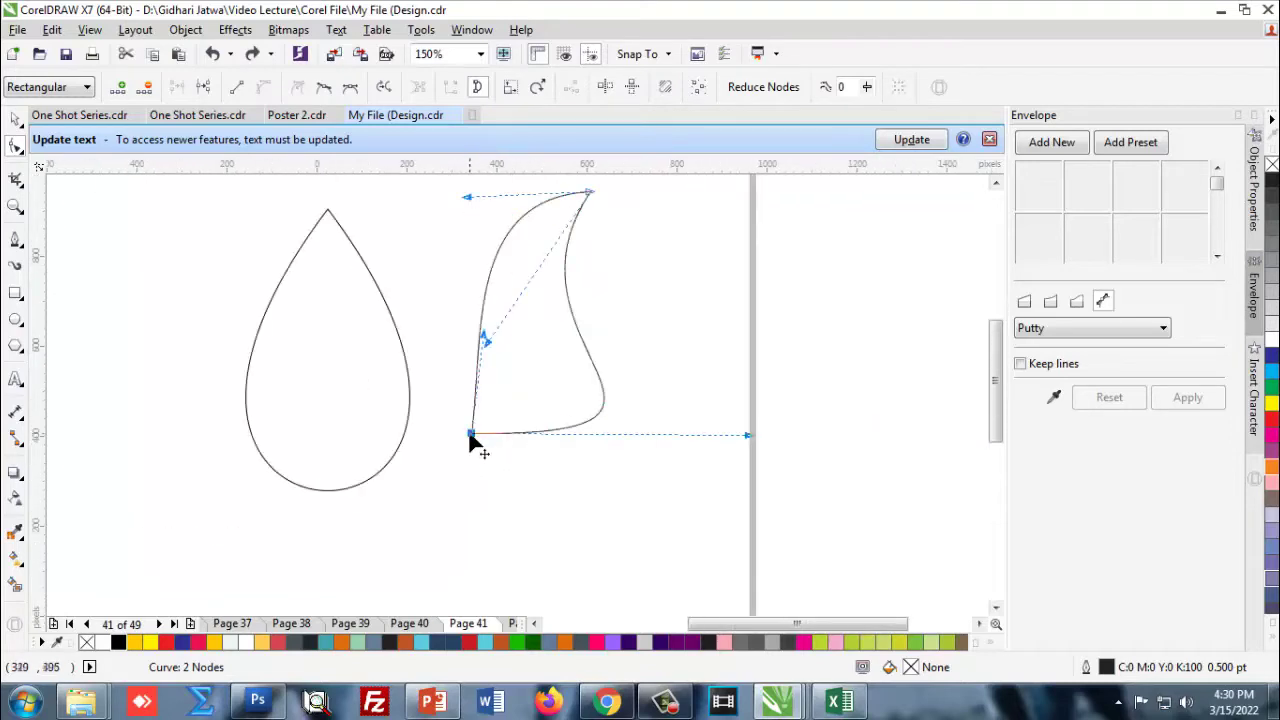
# Try adjusting the lower-left node, and undo the changes back to before the lower-right node was deleted.
pyautogui.scroll(1, 472, 437)
pyautogui.moveTo(472, 437); pyautogui.dragTo(475, 437)
pyautogui.scroll(-1, 480, 448)
pyautogui.scroll(1, 566, 361)
pyautogui.scroll(-1, 555, 394)
pyautogui.hotkey('ctrl', 'z')
pyautogui.hotkey('ctrl', 'z')
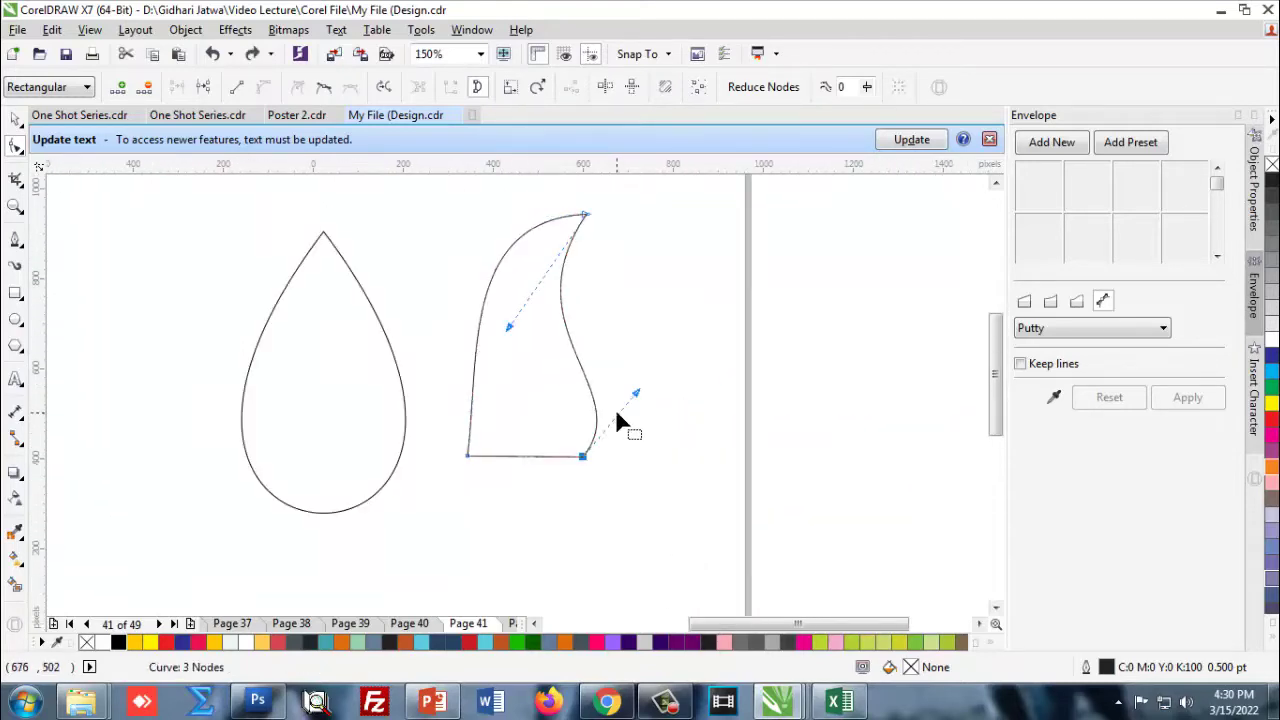
# Shift the lower-right node inward, adjust the S-curve's handles, and delete that node to round the corner.
pyautogui.moveTo(584, 458); pyautogui.dragTo(564, 457)
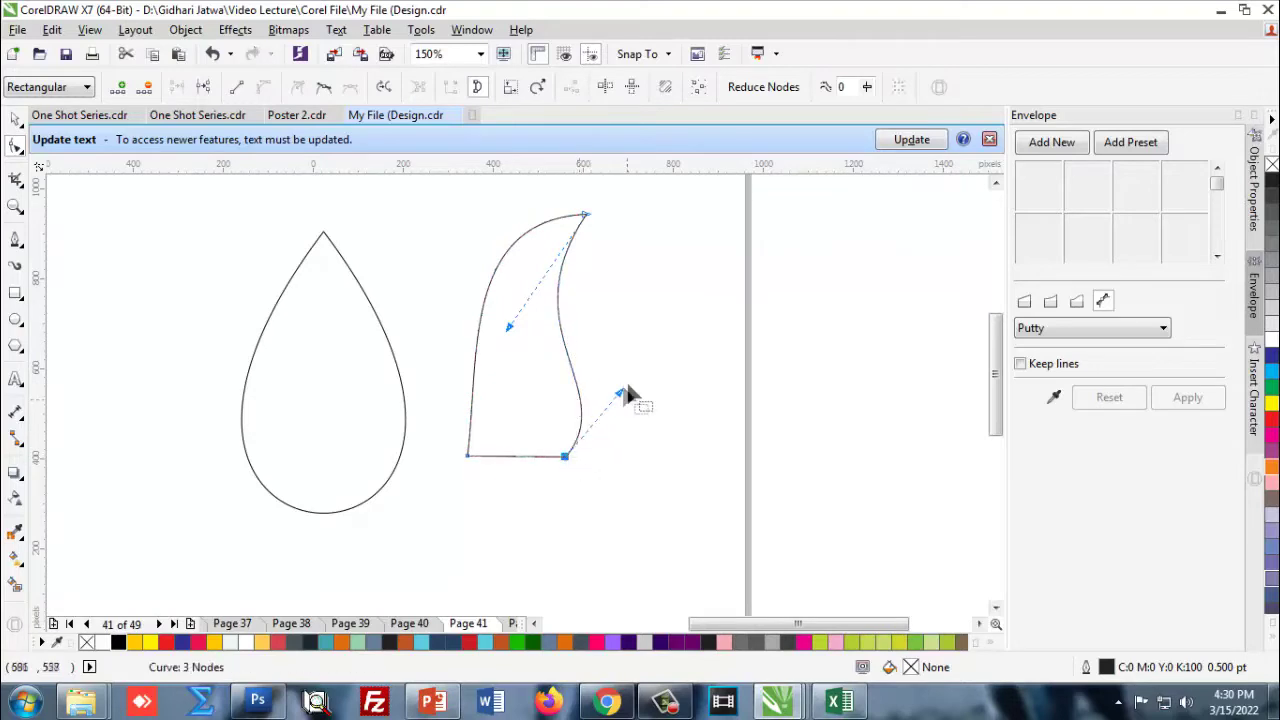
pyautogui.moveTo(621, 395); pyautogui.dragTo(641, 391)
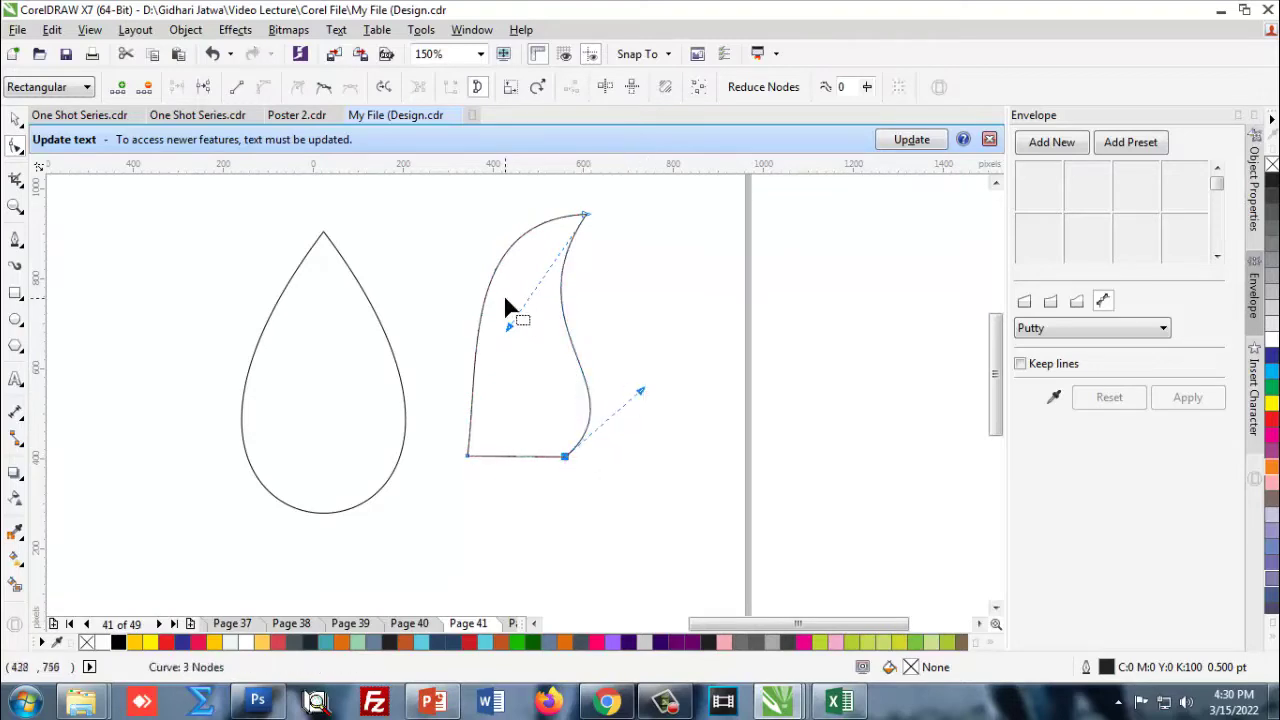
pyautogui.moveTo(509, 326); pyautogui.dragTo(504, 325)
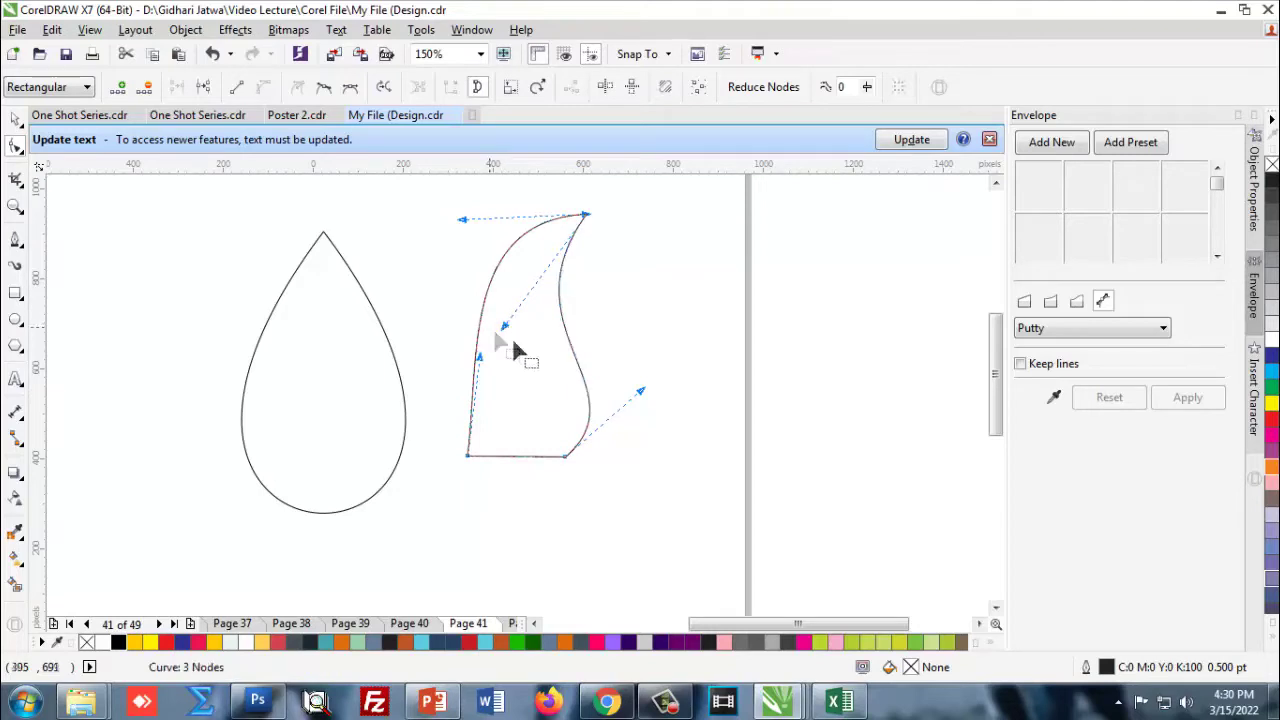
pyautogui.doubleClick(569, 457)
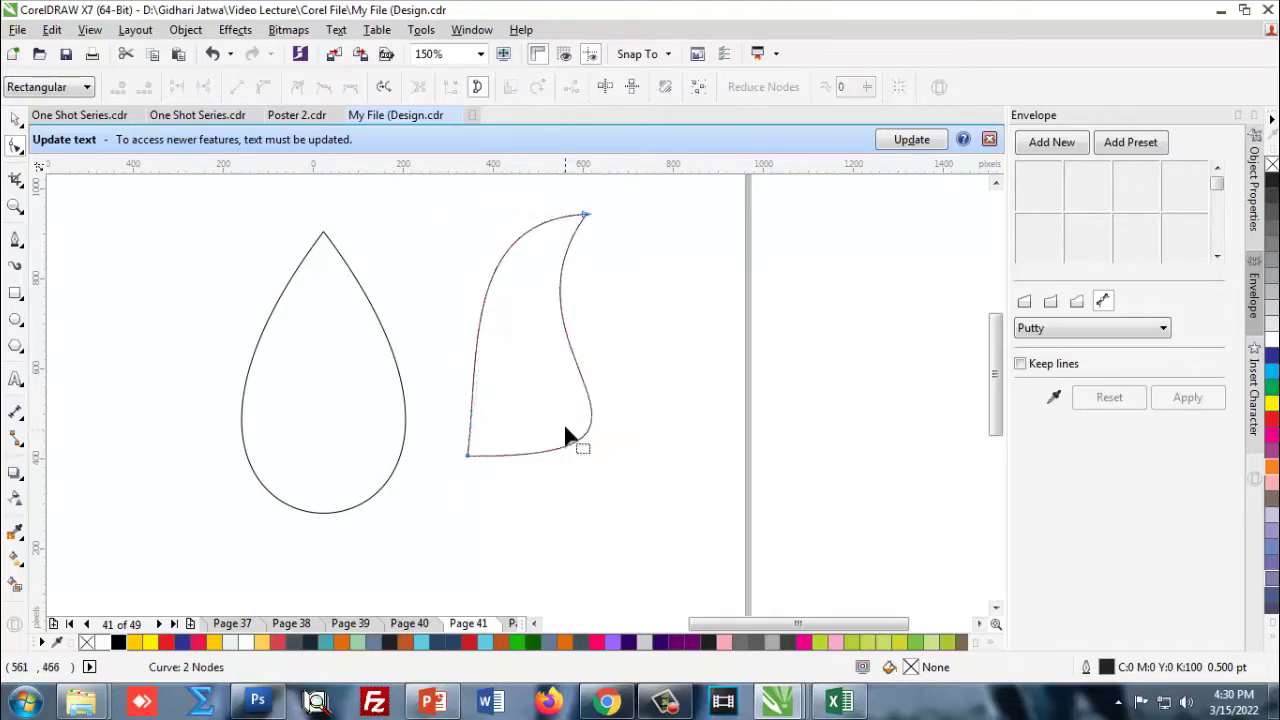
# Move the curved shape slightly closer to the teardrop, to about X 440 px and Y 662 px.
pyautogui.click(14, 118)
pyautogui.scroll(-1, 640, 360)
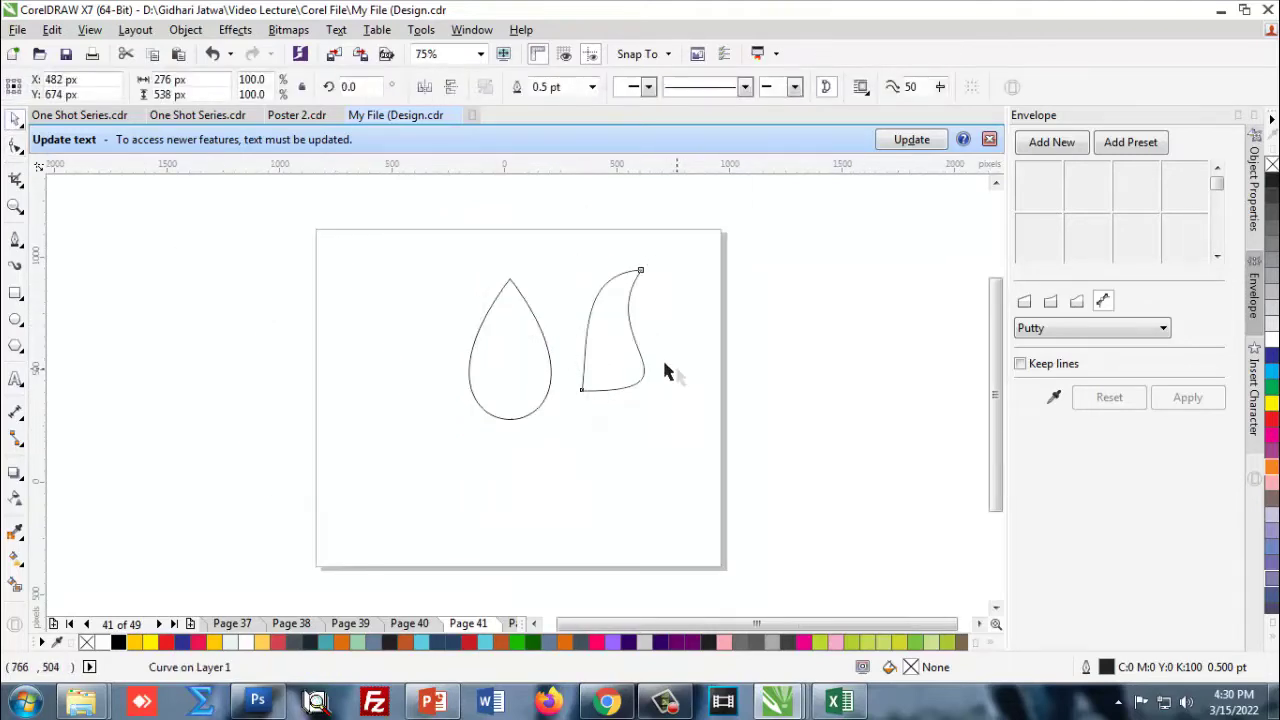
pyautogui.scroll(1, 653, 315)
pyautogui.moveTo(636, 351); pyautogui.dragTo(617, 357)
# Fill both the teardrop and the curved shape with white.
pyautogui.click(491, 333)
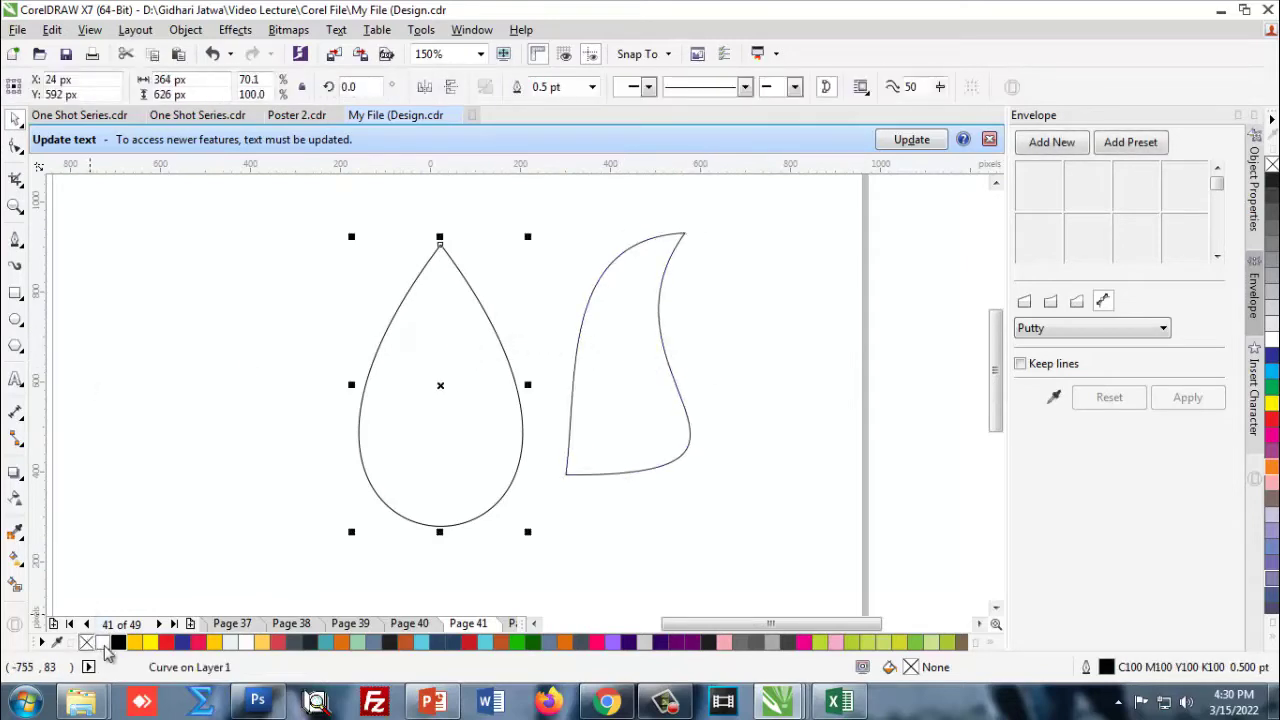
pyautogui.click(700, 308)
pyautogui.click(647, 365)
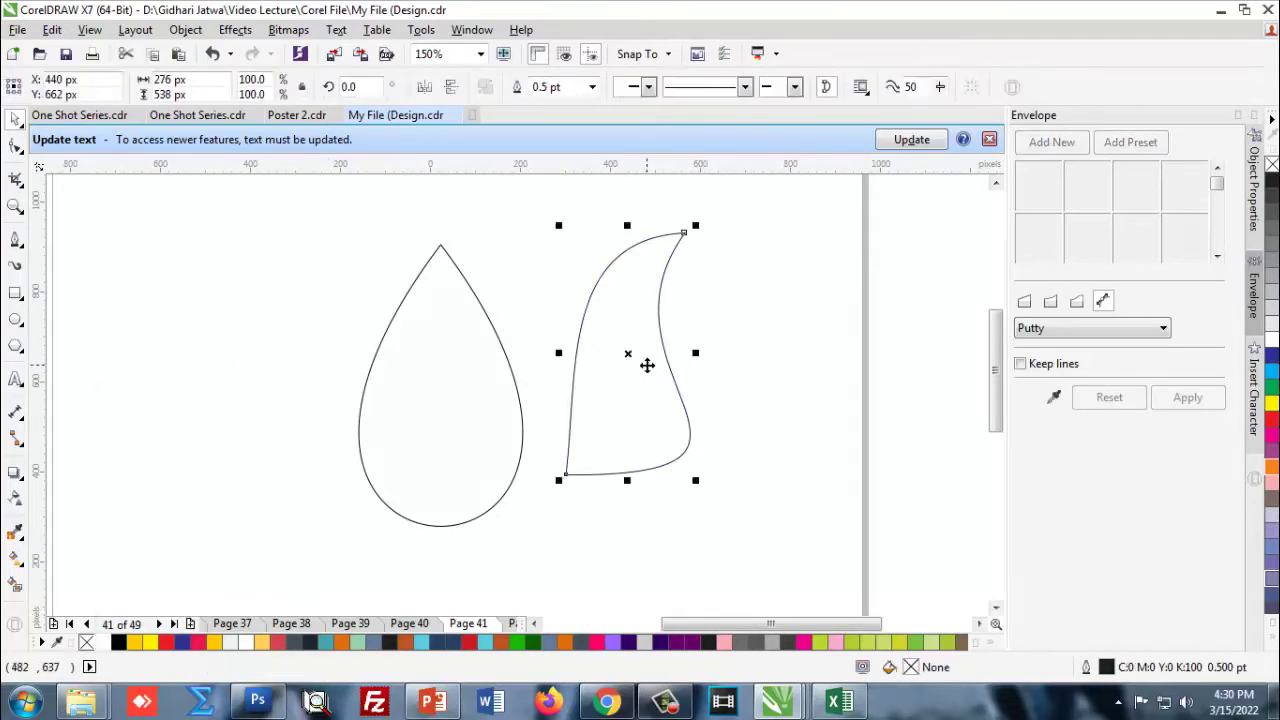
pyautogui.click(104, 642)
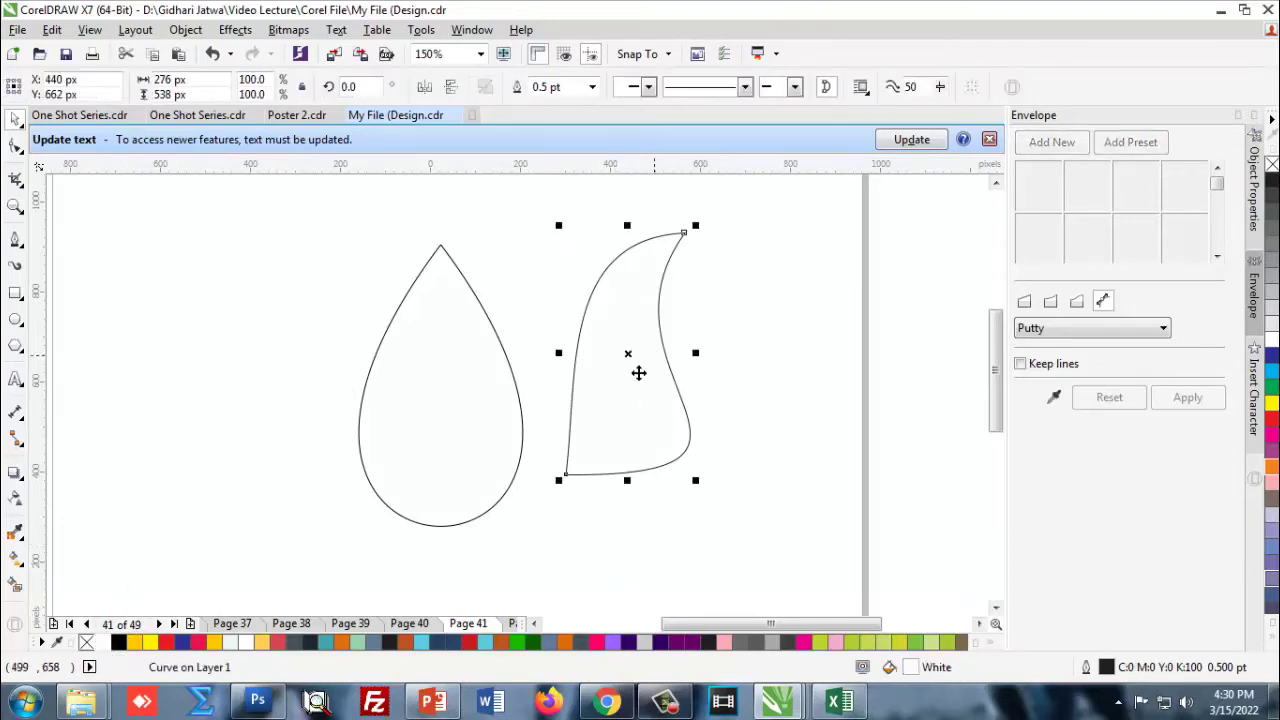
# Move the curved shape to overlap the teardrop's right side, at about X 265 px and Y 581 px, and send it to the back.
pyautogui.moveTo(630, 377); pyautogui.dragTo(550, 414)
pyautogui.scroll(-1, 572, 353)
pyautogui.click(651, 361)
pyautogui.scroll(1, 560, 362)
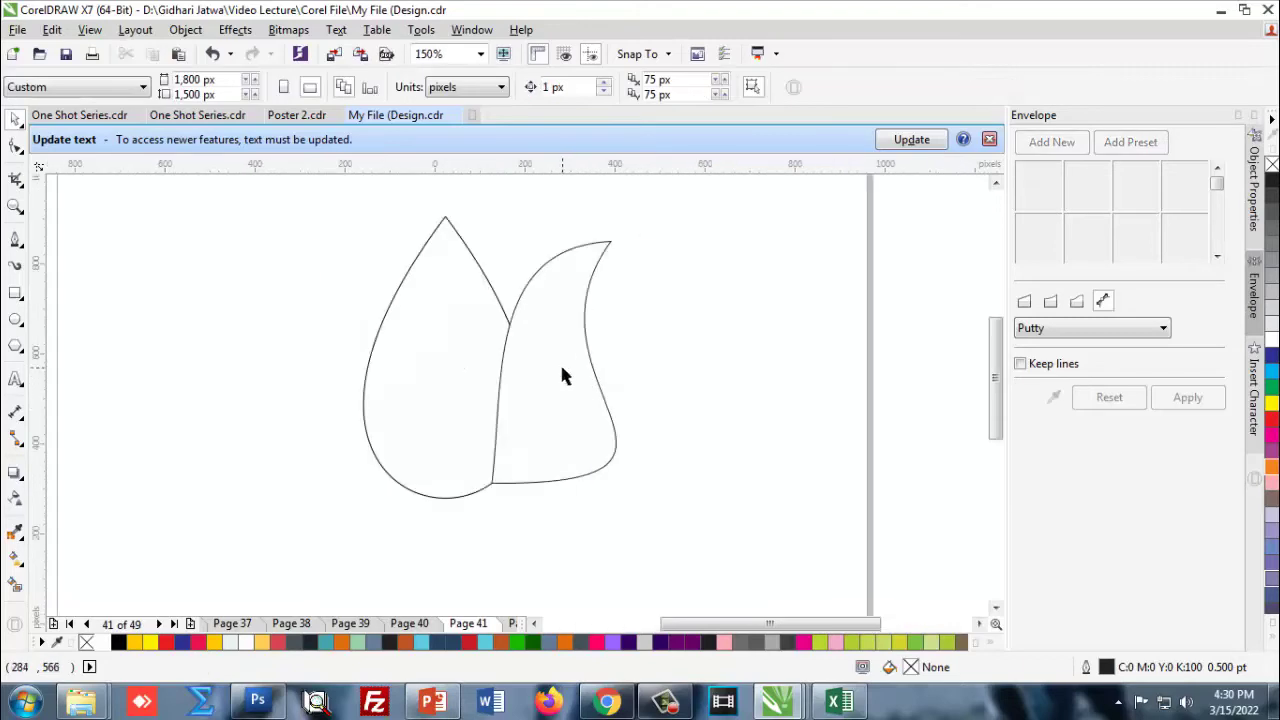
pyautogui.click(561, 343)
pyautogui.hotkey('shift', 'pagedown')
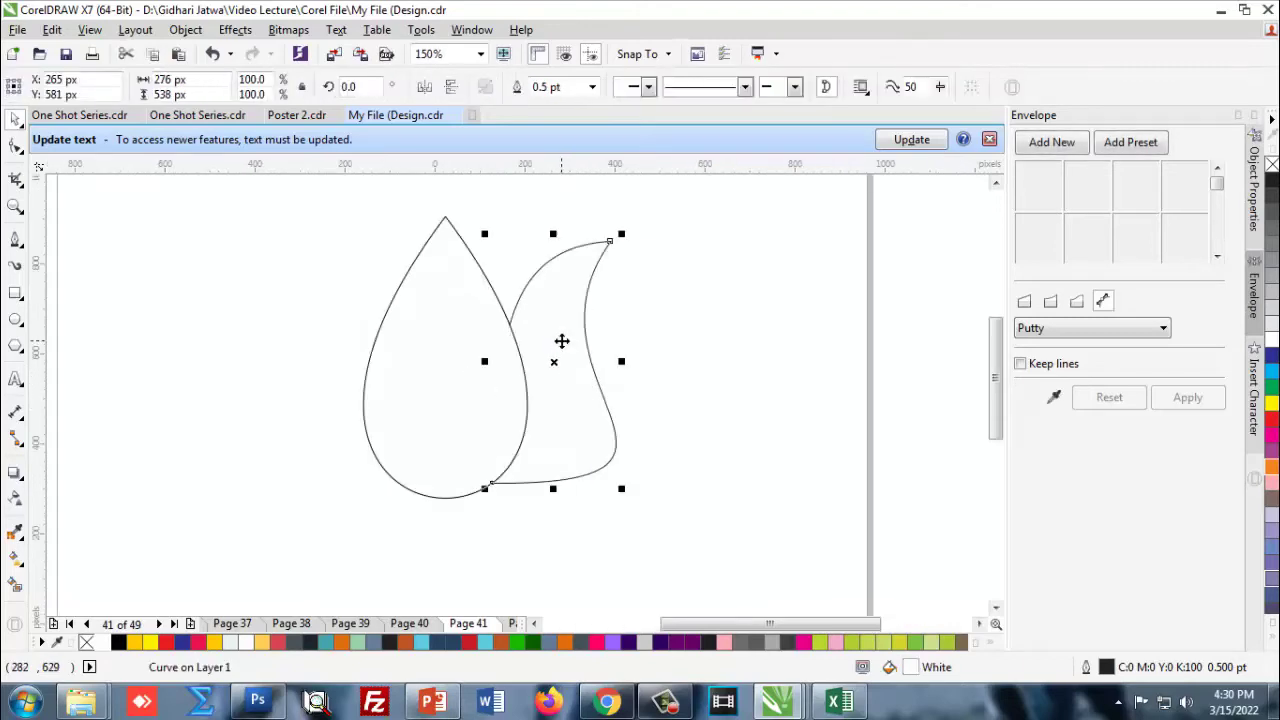
# Enlarge the curved shape beside the teardrop proportionally to about 322 × 627 px.
pyautogui.click(645, 340)
pyautogui.click(580, 277)
pyautogui.scroll(-1, 579, 275)
pyautogui.scroll(1, 590, 249)
pyautogui.moveTo(614, 259); pyautogui.dragTo(640, 214)
pyautogui.click(694, 363)
# Reshape the curved shape by adjusting its node handles, making it slimmer with its lower bulge pulled inward and upward.
pyautogui.click(581, 380)
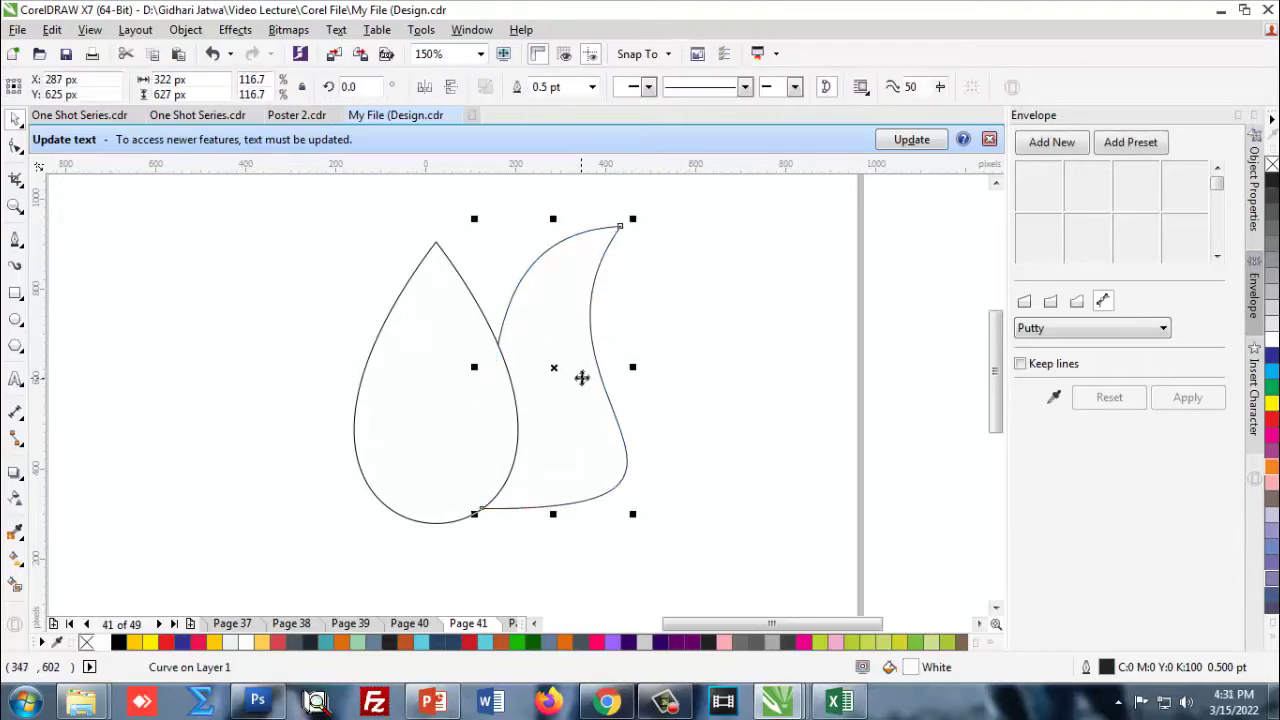
pyautogui.press('F10')
pyautogui.click(619, 228)
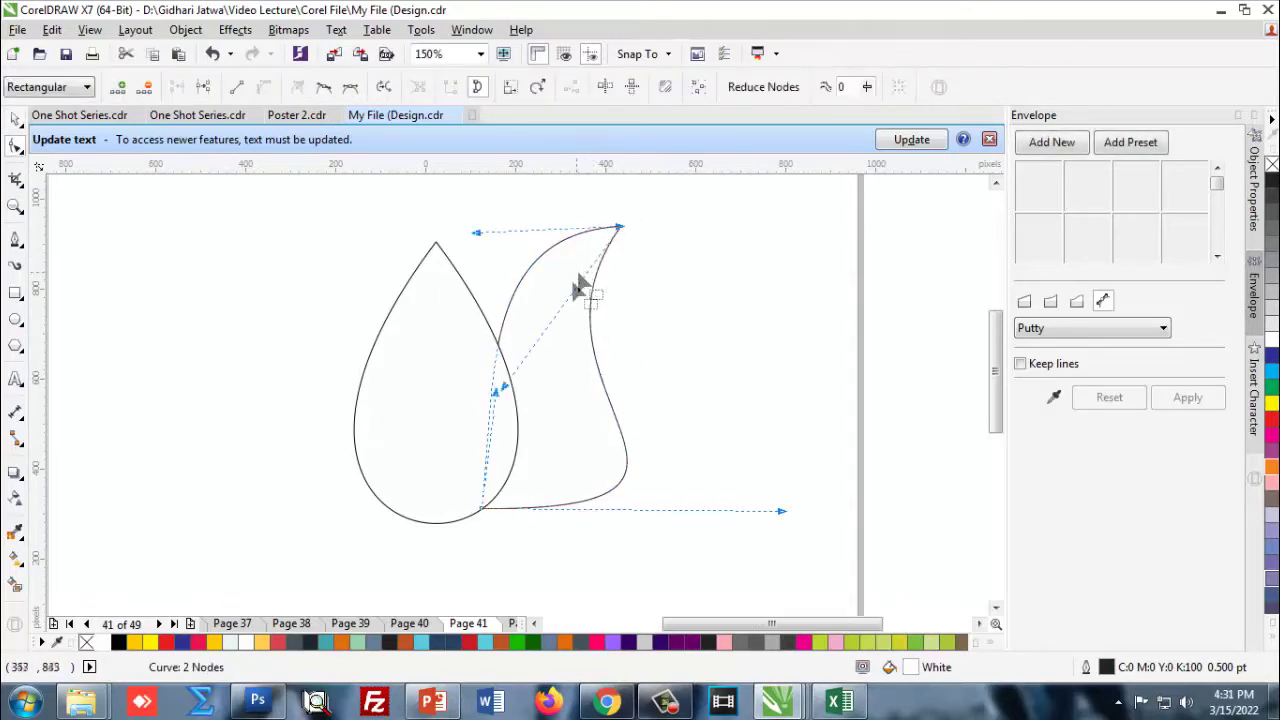
pyautogui.moveTo(475, 233); pyautogui.dragTo(469, 260)
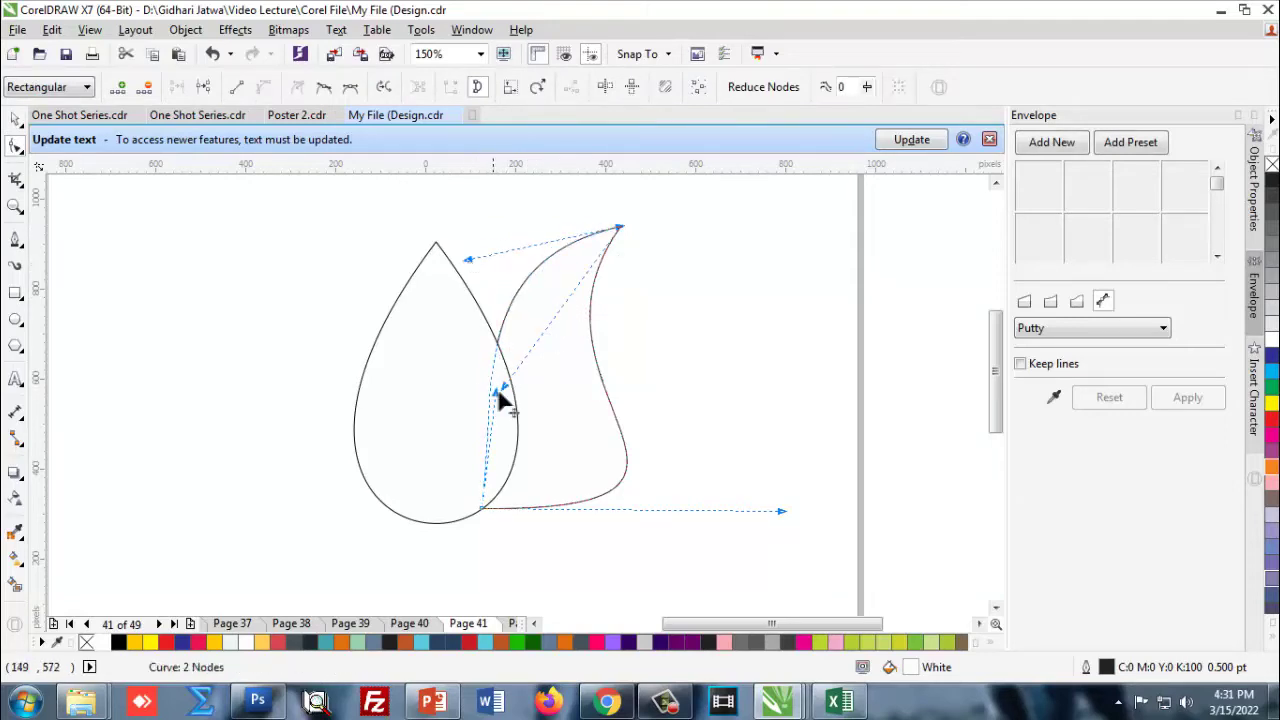
pyautogui.moveTo(506, 387); pyautogui.dragTo(491, 379)
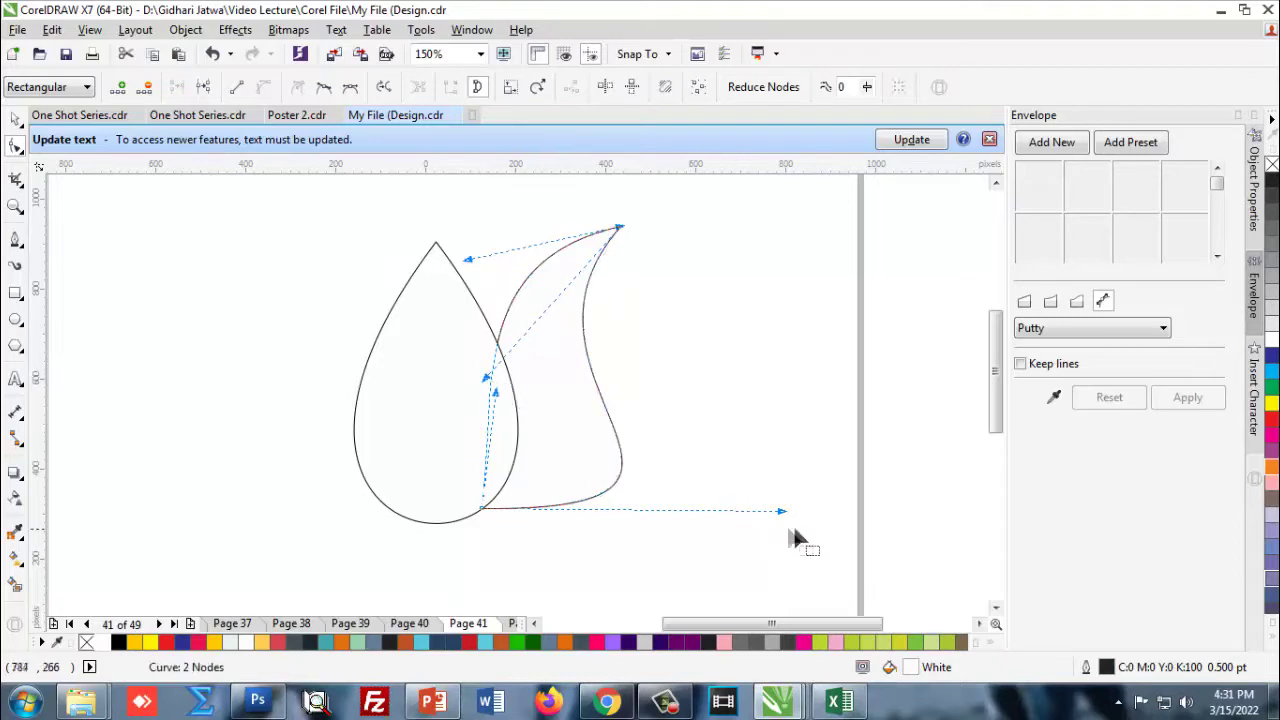
pyautogui.moveTo(782, 512); pyautogui.dragTo(733, 486)
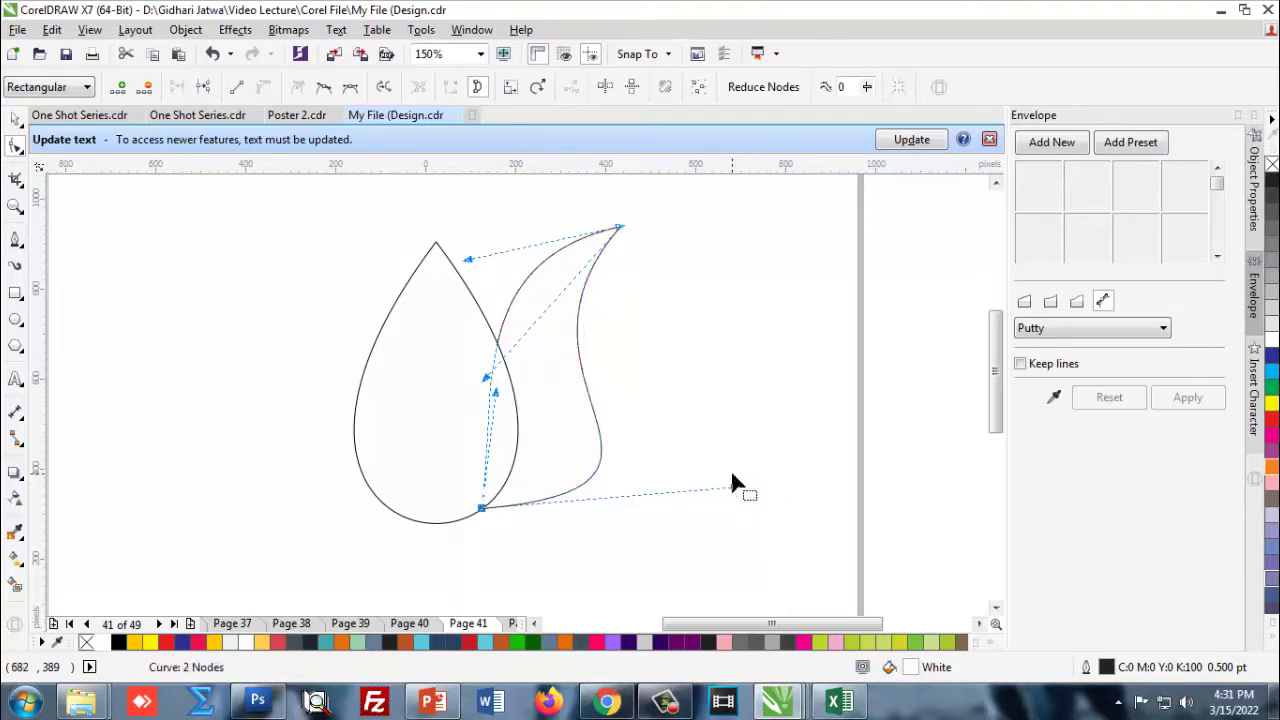
pyautogui.click(15, 119)
pyautogui.press('Escape')
# Duplicate the curved shape farther from the teardrop, at about X 464 px and Y 626 px, and send the copy to the back.
pyautogui.scroll(-1, 543, 358)
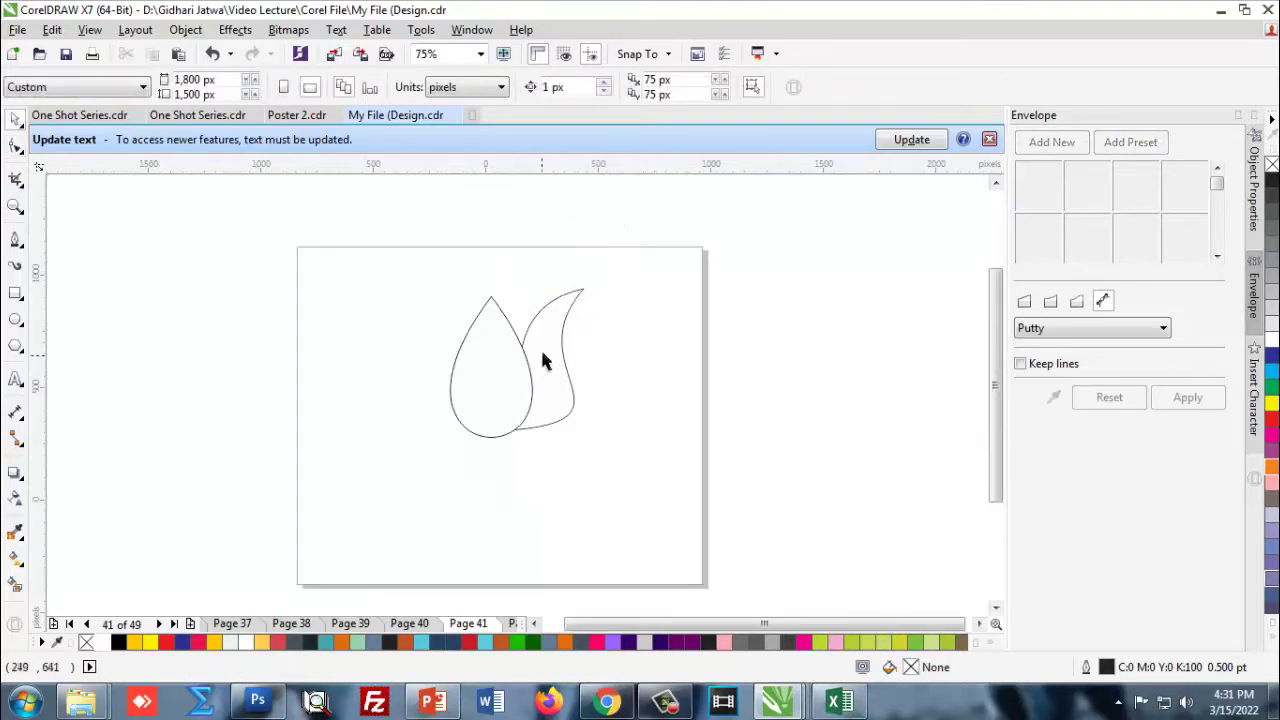
pyautogui.scroll(1, 546, 331)
pyautogui.click(583, 294)
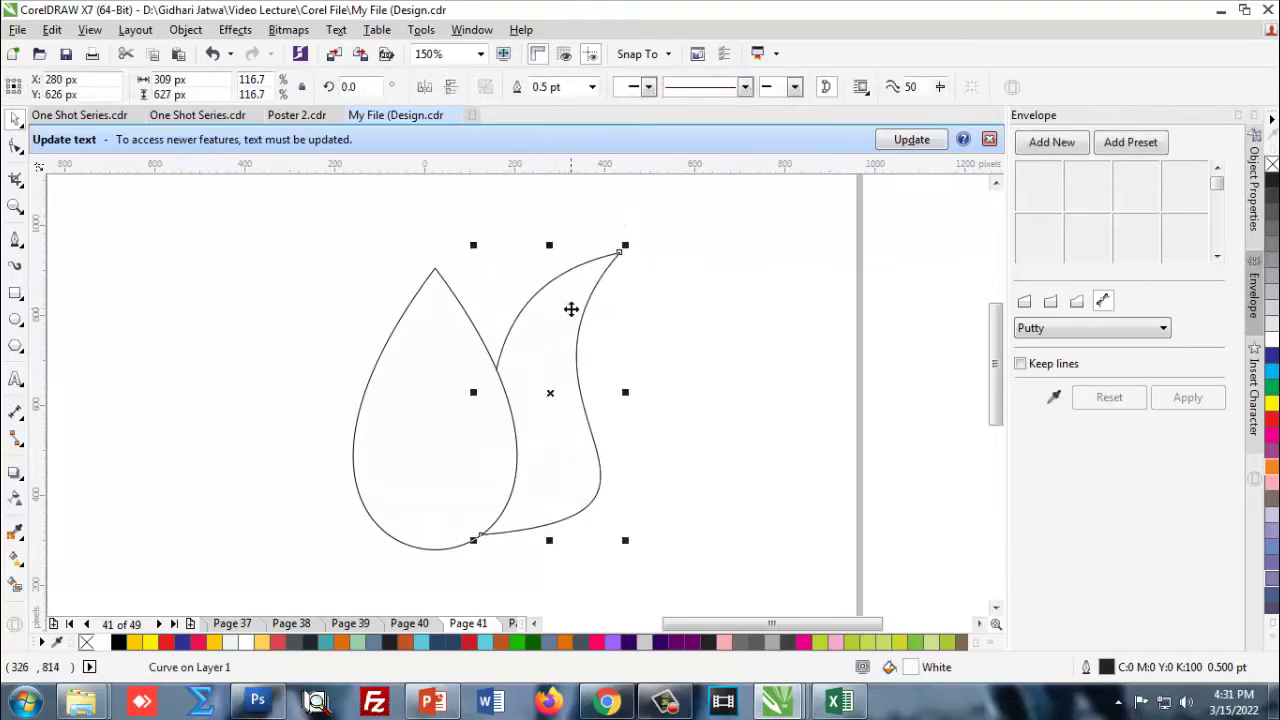
pyautogui.moveTo(550, 327); pyautogui.dragTo(633, 322)
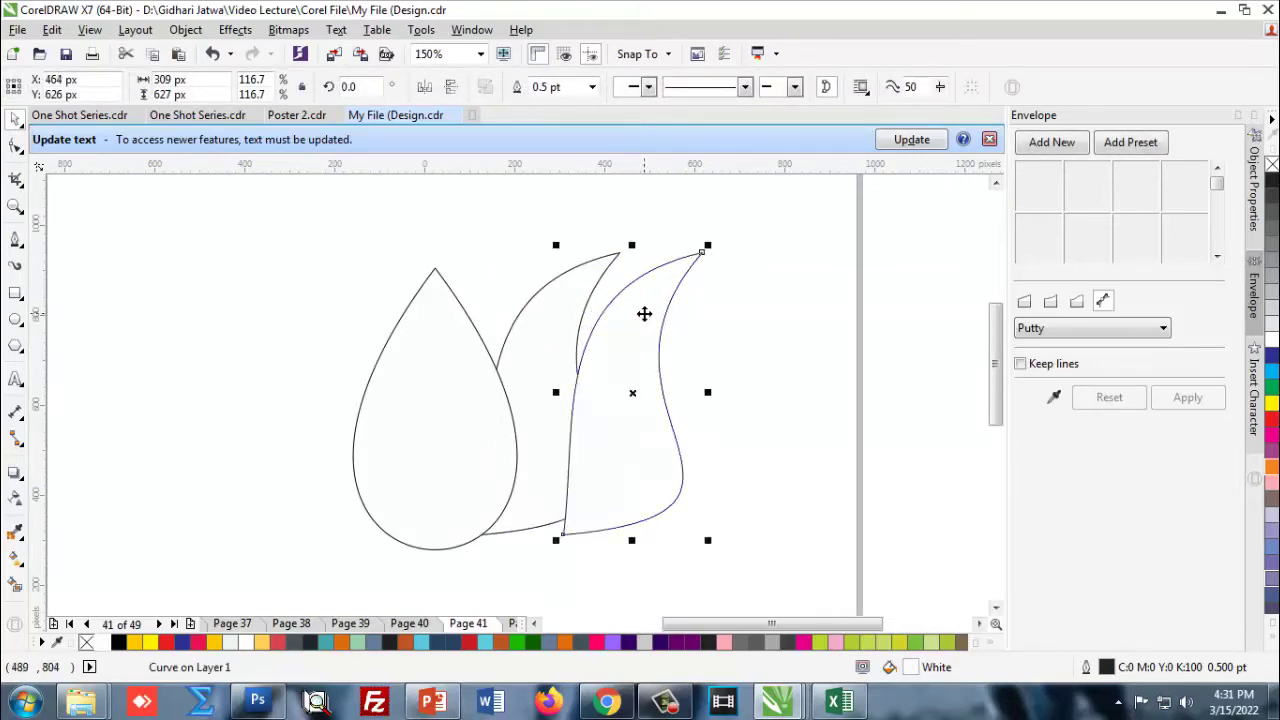
pyautogui.click(742, 388)
pyautogui.scroll(-1, 524, 371)
pyautogui.scroll(1, 574, 448)
pyautogui.scroll(-1, 586, 391)
pyautogui.scroll(1, 574, 374)
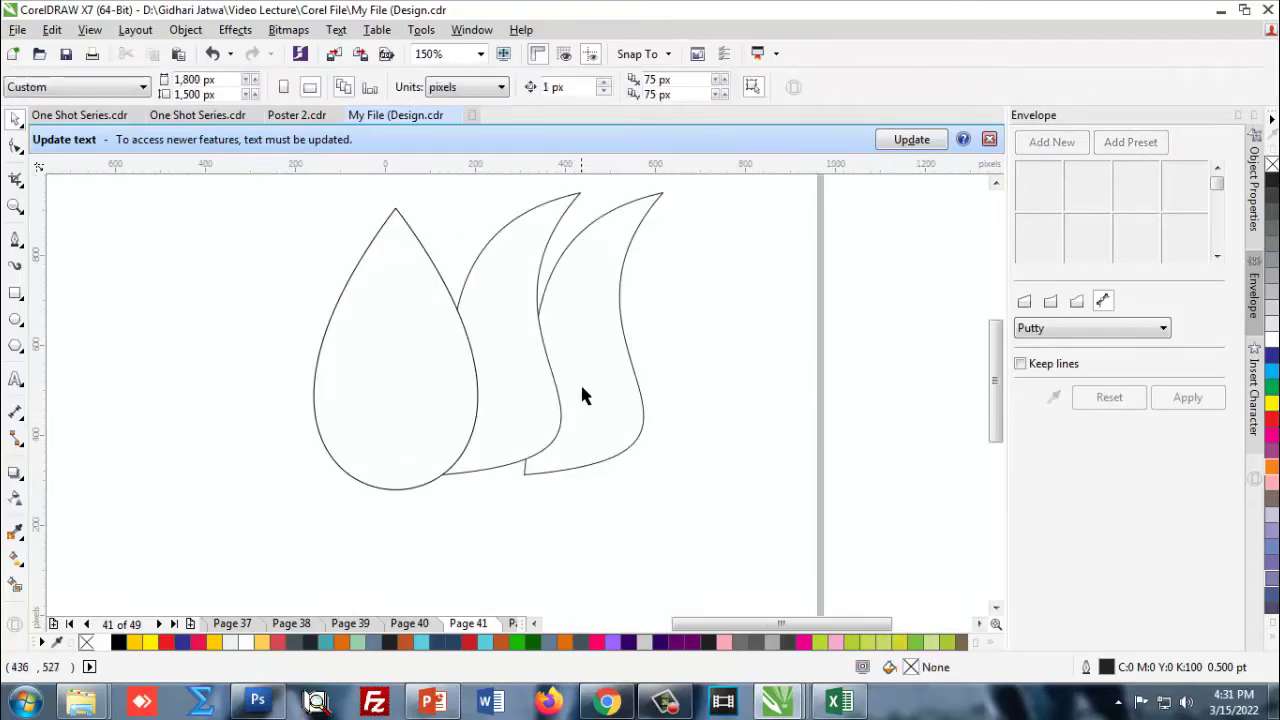
pyautogui.click(581, 387)
pyautogui.scroll(1, 574, 383)
pyautogui.press('F10')
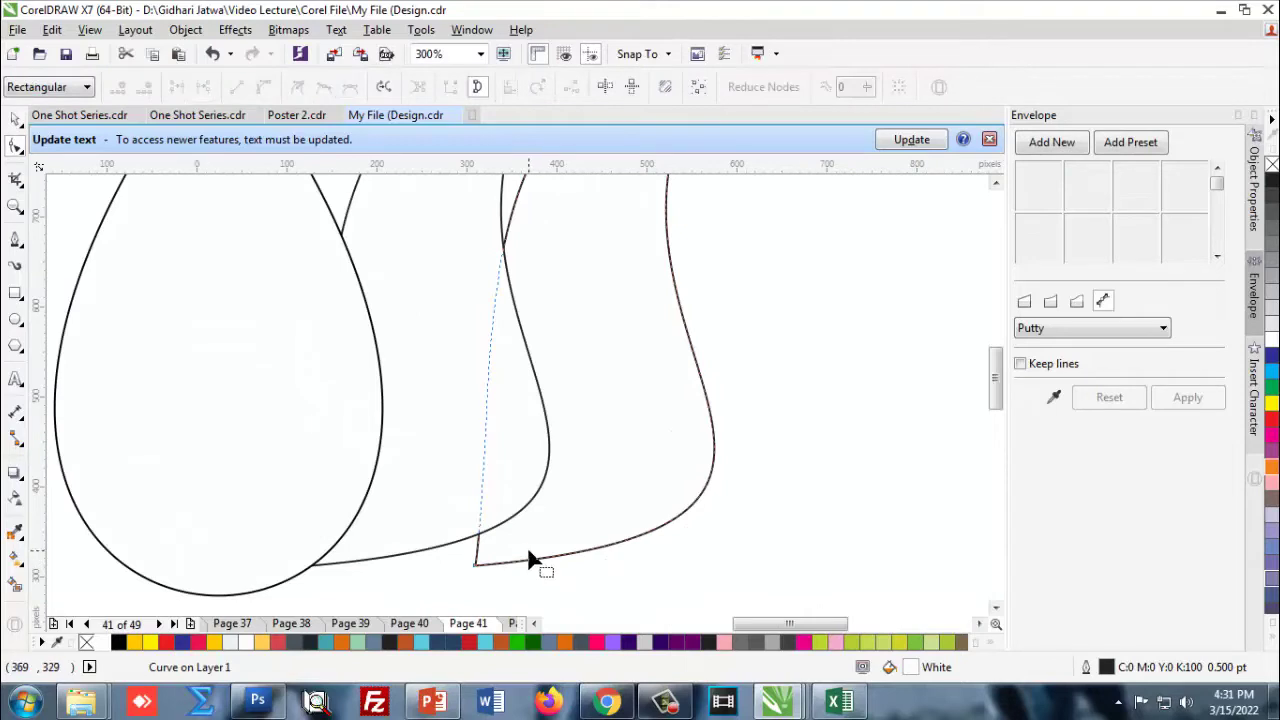
pyautogui.hotkey('ctrl', 'z')
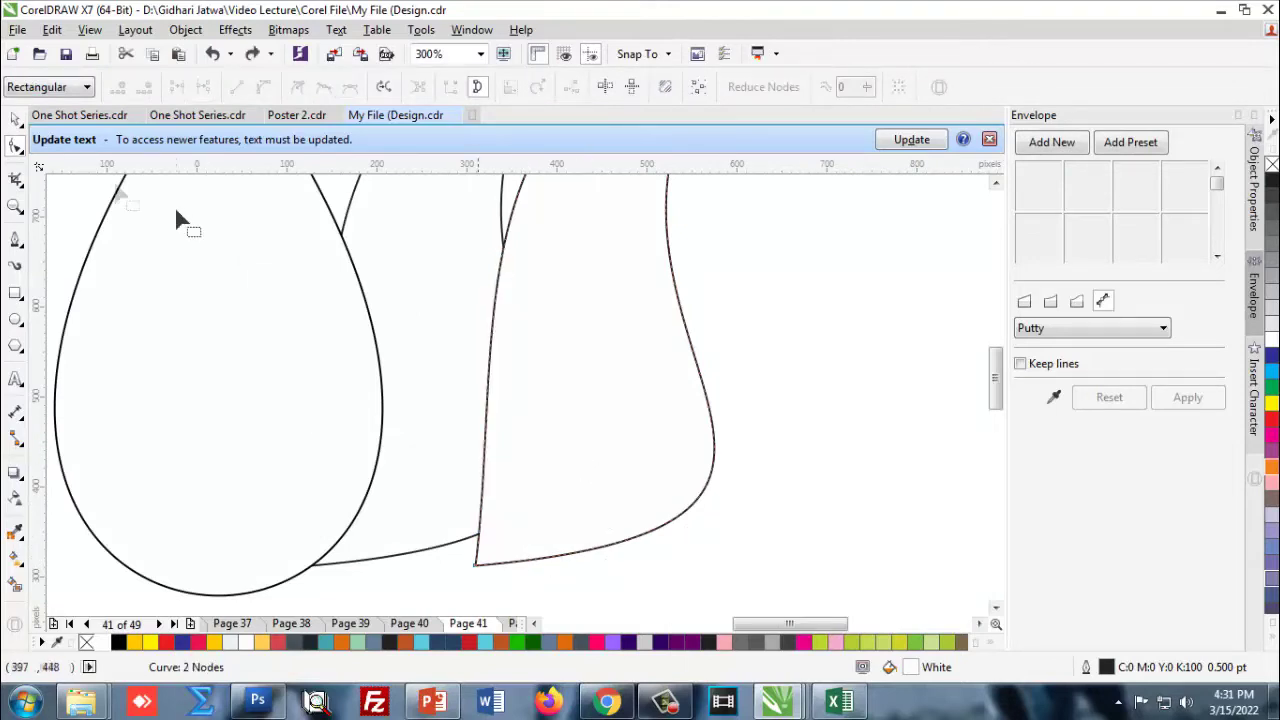
pyautogui.click(15, 118)
pyautogui.scroll(-1, 628, 377)
pyautogui.hotkey('ctrl', 'shift', 'z')
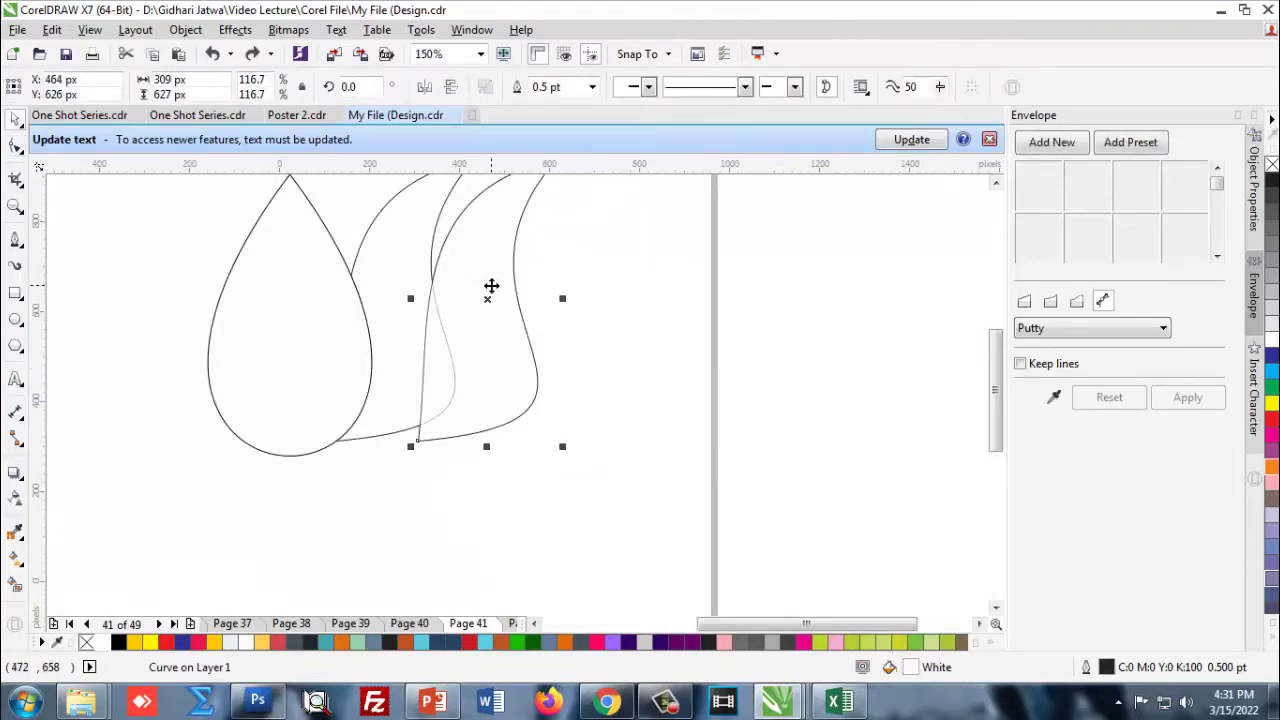
# Shorten the outer curved shape from its lower edge to about 592 px high, hiding its lower corner behind the inner curve.
pyautogui.scroll(1, 470, 450)
pyautogui.scroll(-2, 534, 400)
pyautogui.scroll(2, 551, 391)
pyautogui.scroll(-2, 629, 409)
pyautogui.scroll(1, 670, 458)
pyautogui.moveTo(665, 442); pyautogui.dragTo(663, 426)
pyautogui.scroll(1, 617, 434)
pyautogui.click(590, 477)
pyautogui.scroll(-2, 575, 440)
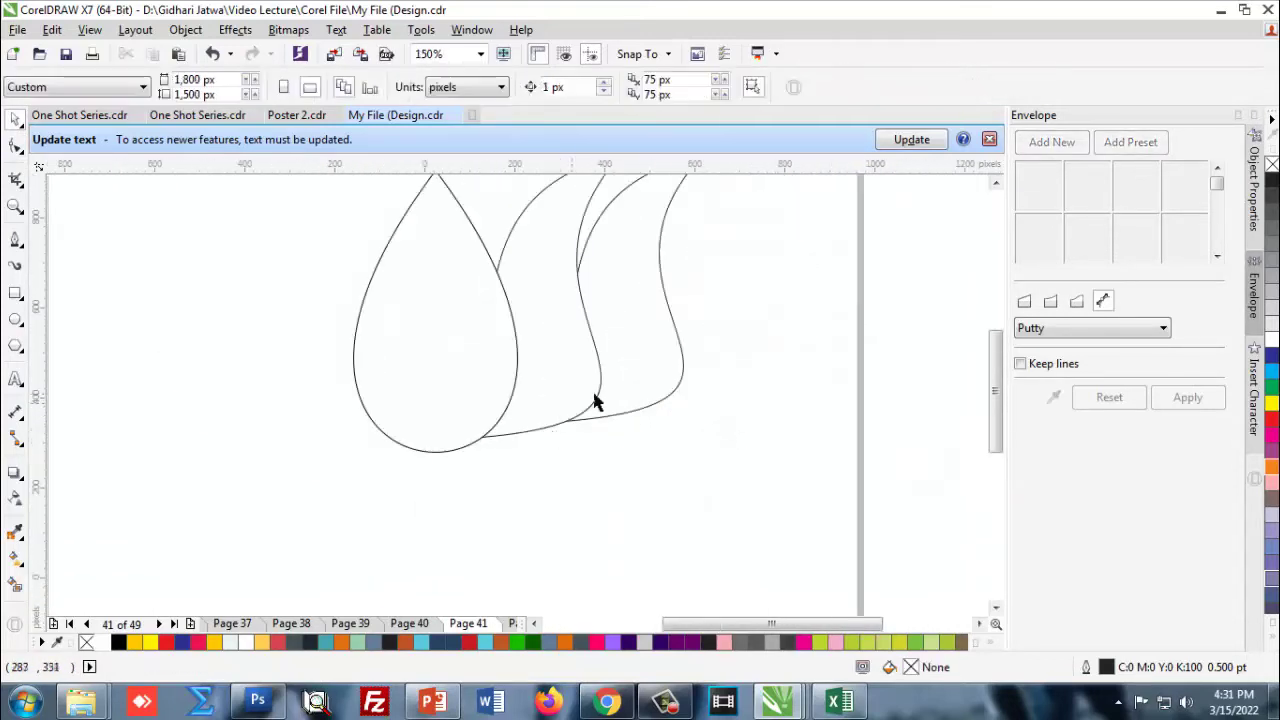
pyautogui.scroll(1, 529, 277)
pyautogui.scroll(-1, 643, 363)
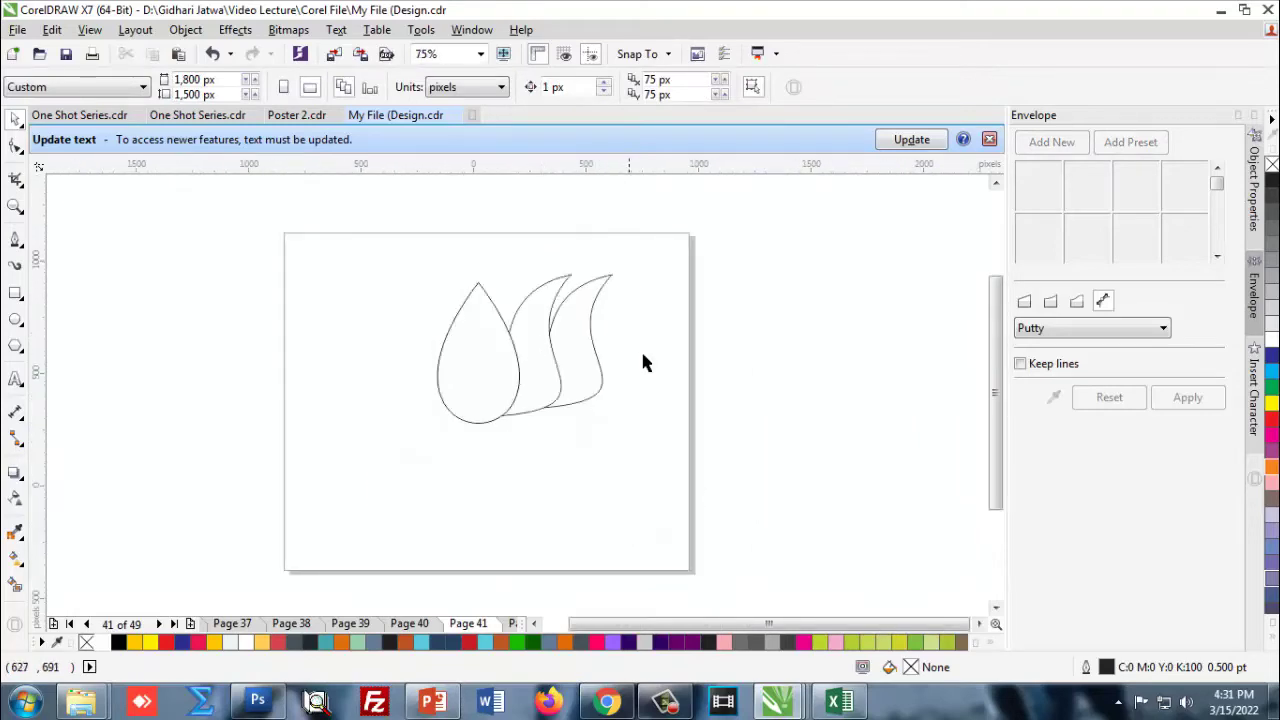
# Fill the teardrop and both curved shapes with orange (#E06E0D).
pyautogui.click(481, 340)
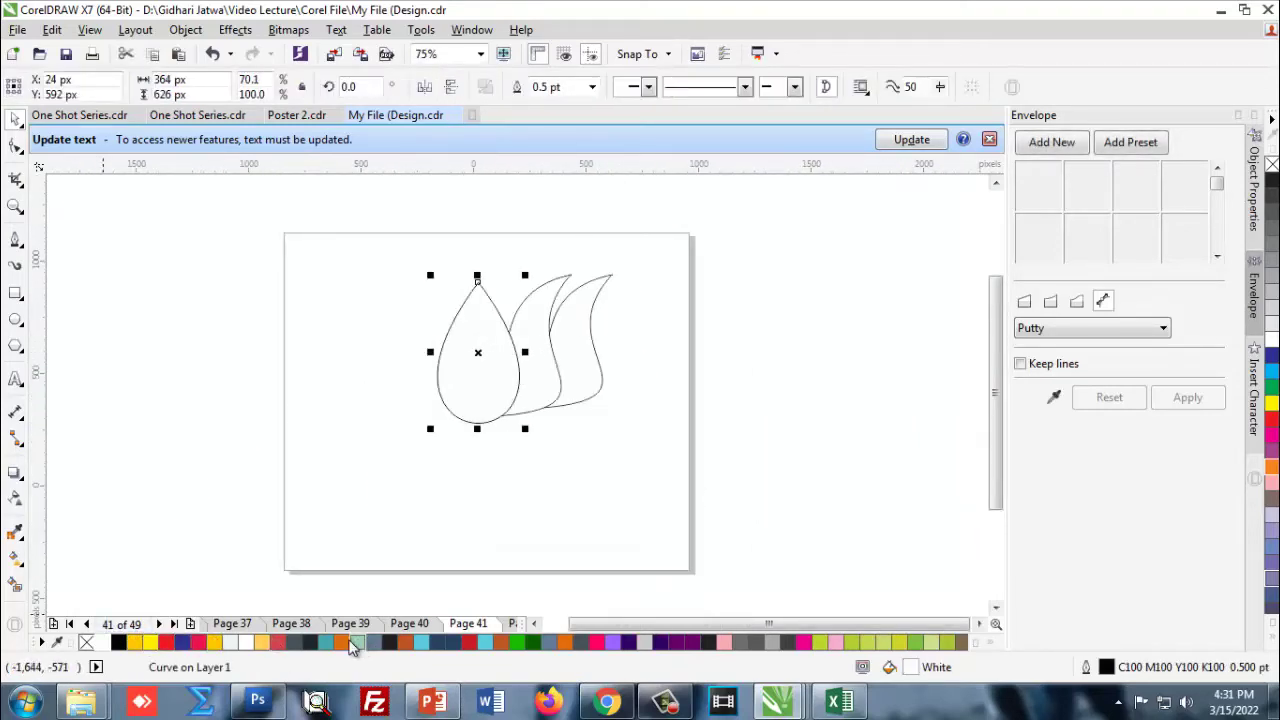
pyautogui.click(343, 643)
pyautogui.click(635, 474)
pyautogui.scroll(1, 535, 345)
pyautogui.click(537, 331)
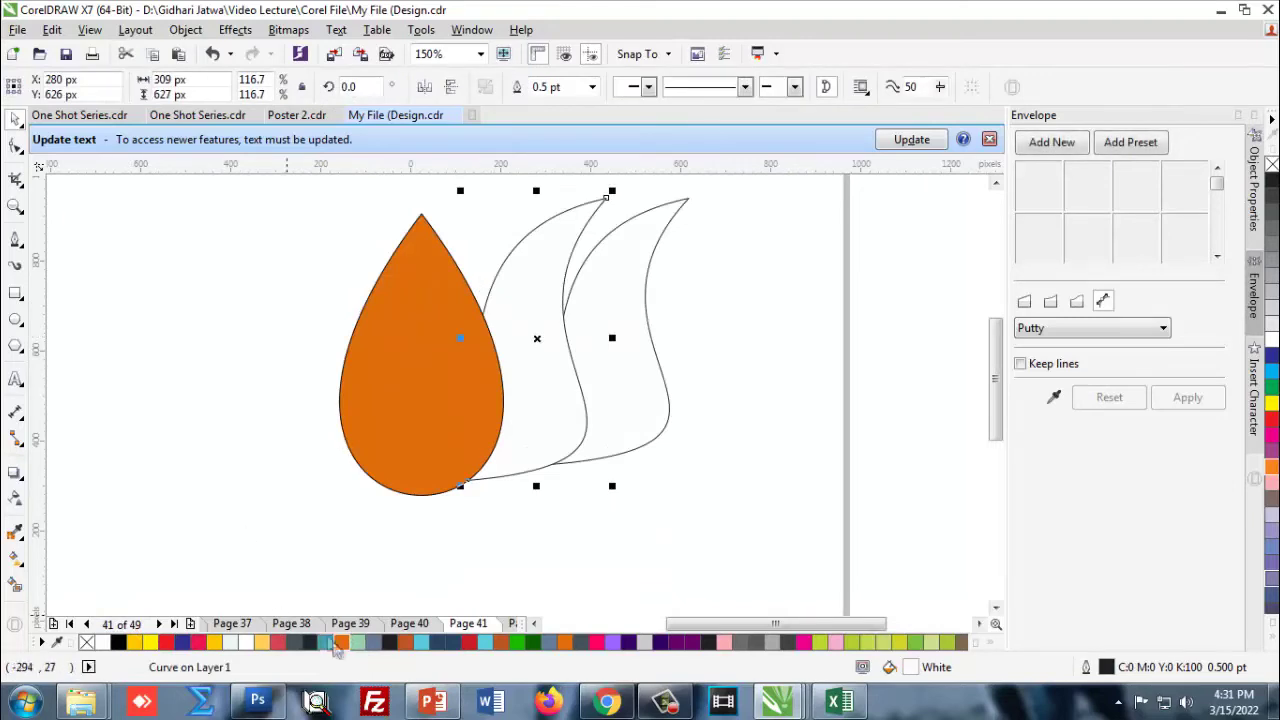
pyautogui.click(345, 645)
pyautogui.click(664, 433)
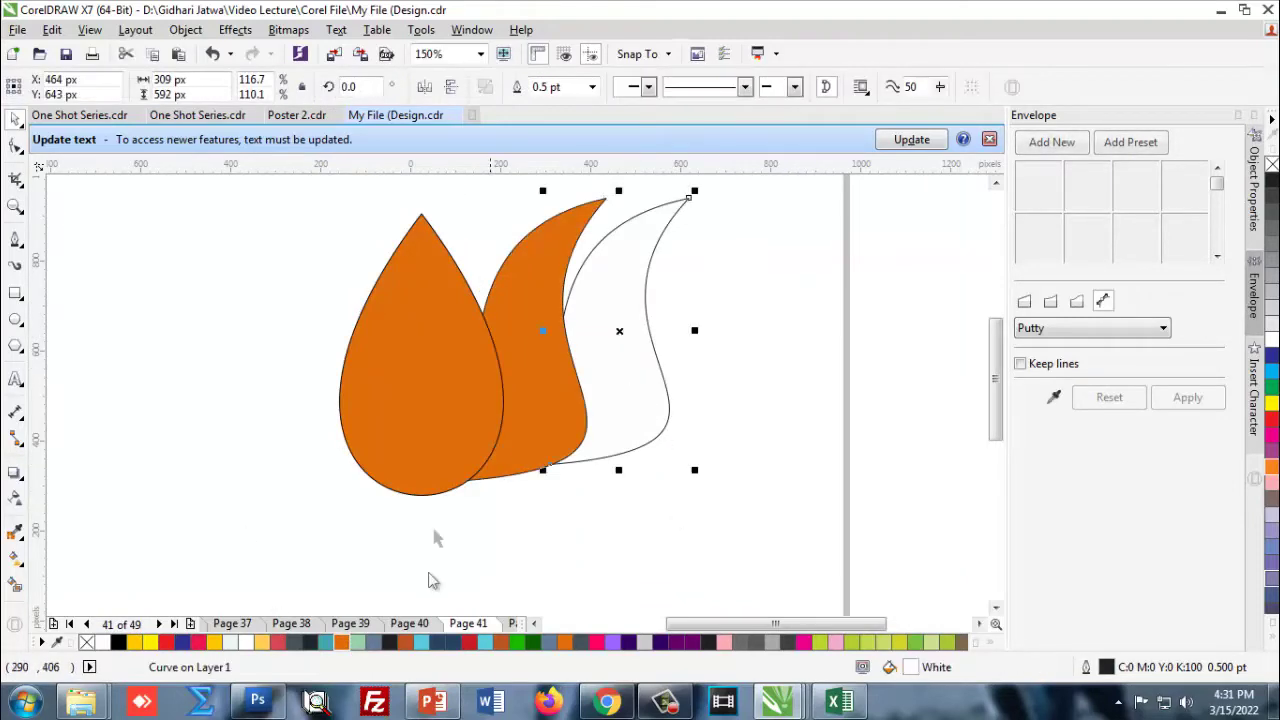
pyautogui.click(340, 645)
pyautogui.click(598, 568)
# Group the two curved shapes and place a horizontally mirrored copy left of the teardrop, at about X -522 px and Y 626 px.
pyautogui.scroll(-1, 590, 430)
pyautogui.moveTo(670, 288); pyautogui.dragTo(510, 497)
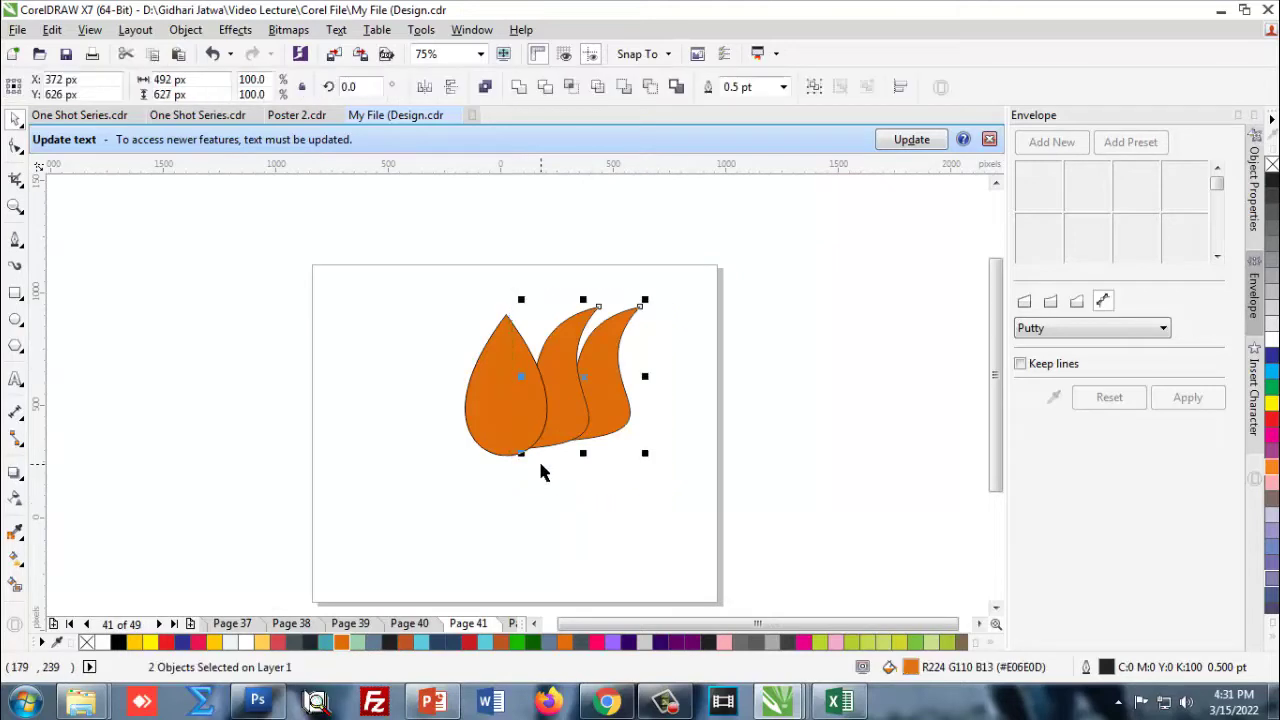
pyautogui.hotkey('ctrl', 'g')
pyautogui.moveTo(569, 374); pyautogui.dragTo(360, 364)
pyautogui.click(424, 87)
# Move the mirrored petal group to about X -331 px and Y 626 px, tucked behind the teardrop's left side.
pyautogui.scroll(5, 408, 394)
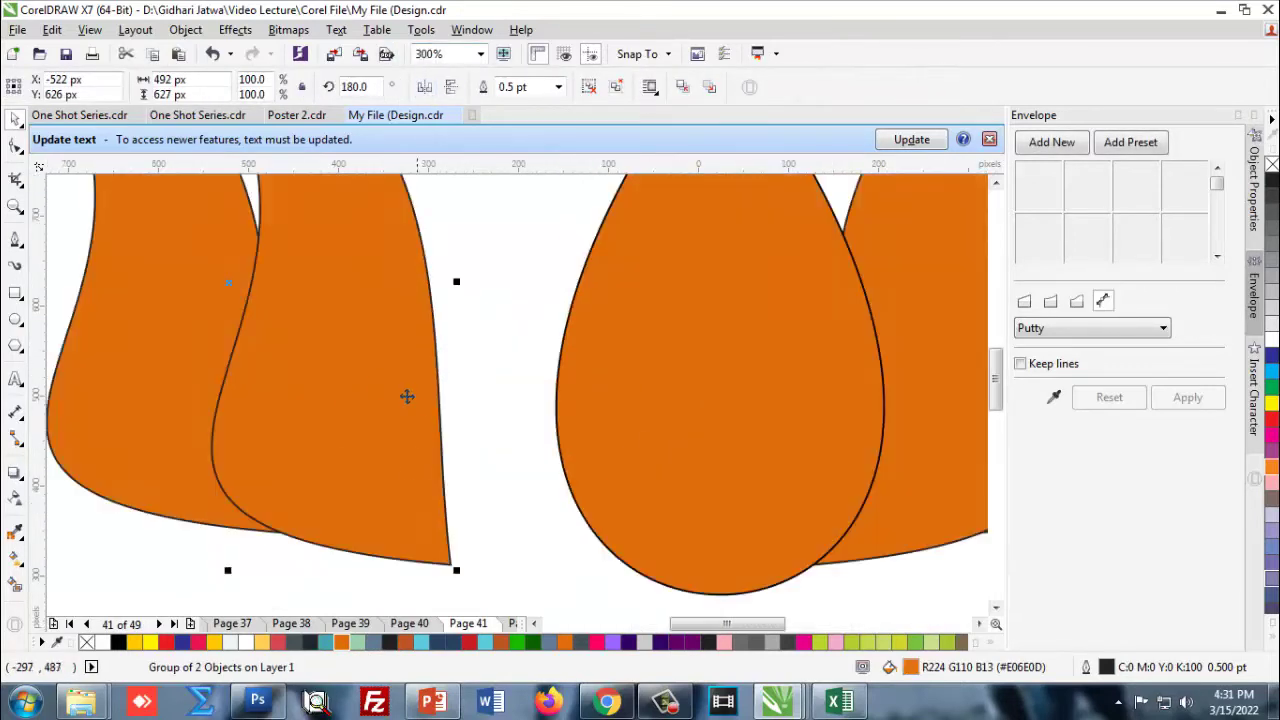
pyautogui.scroll(-5, 340, 365)
pyautogui.moveTo(348, 373); pyautogui.dragTo(372, 372)
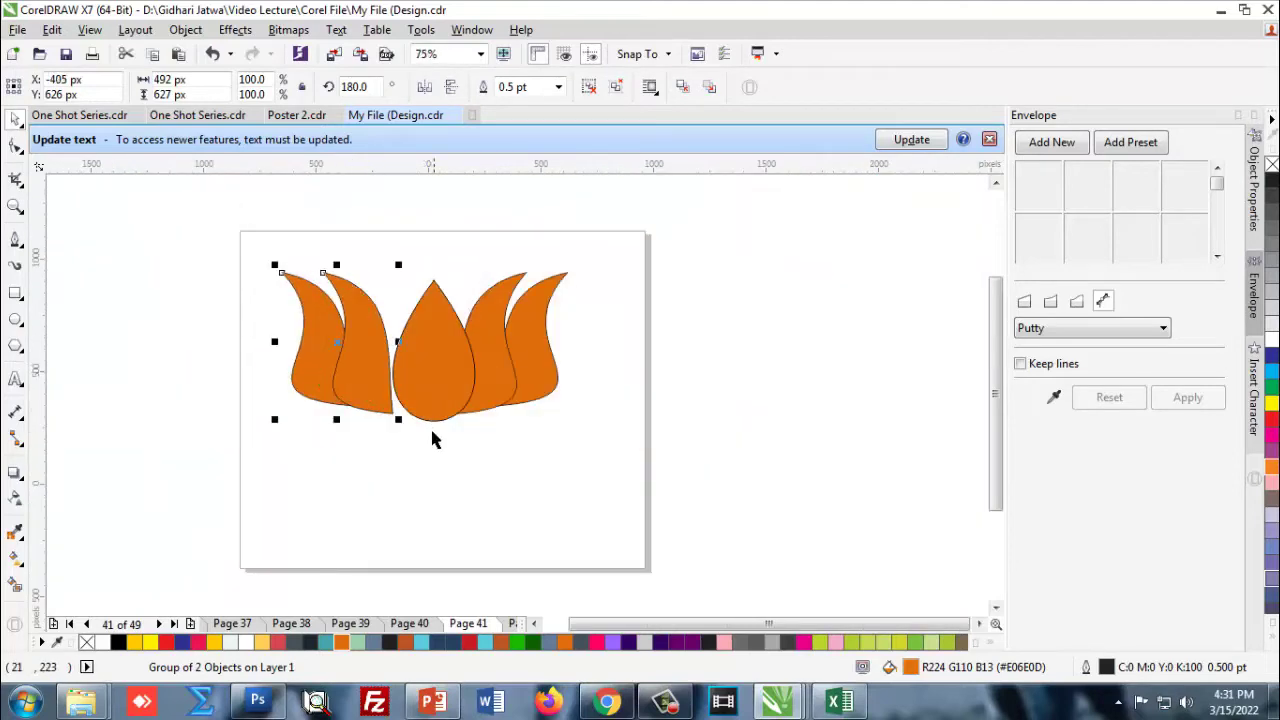
pyautogui.scroll(4, 430, 426)
pyautogui.moveTo(220, 290); pyautogui.dragTo(294, 300)
pyautogui.scroll(-2, 382, 499)
pyautogui.scroll(2, 332, 405)
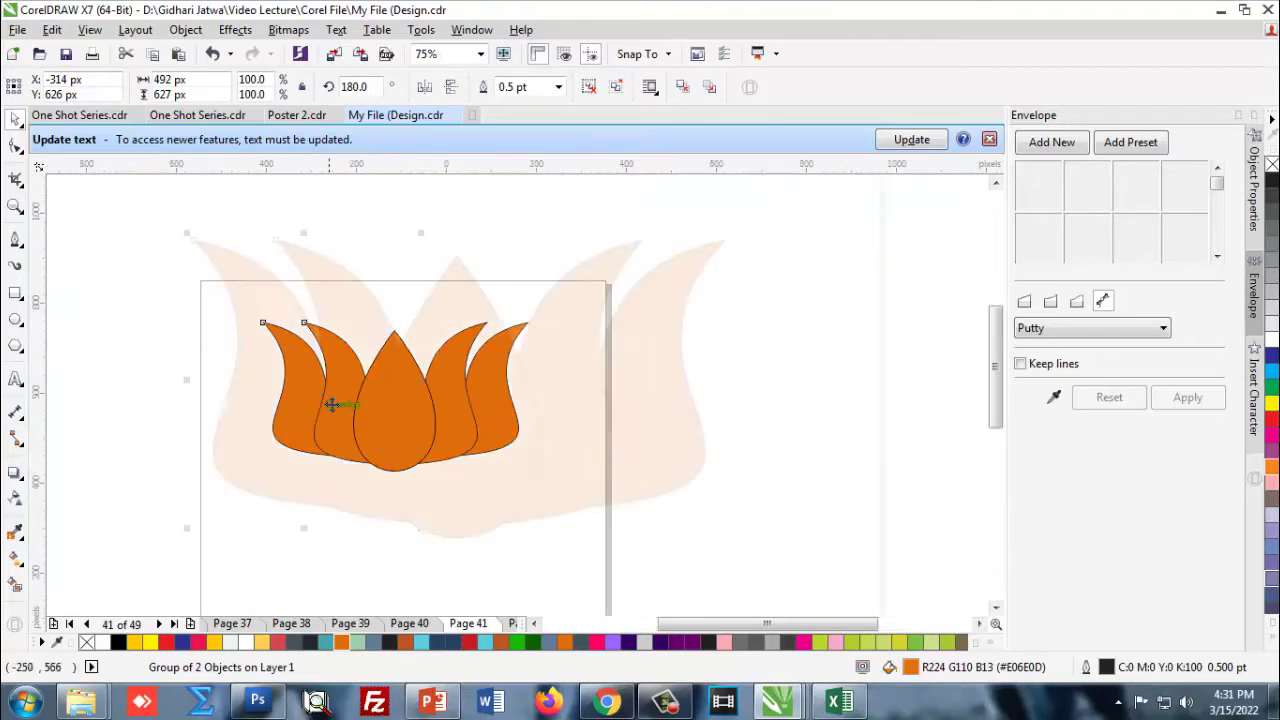
pyautogui.moveTo(360, 357); pyautogui.dragTo(346, 356)
pyautogui.scroll(-2, 366, 320)
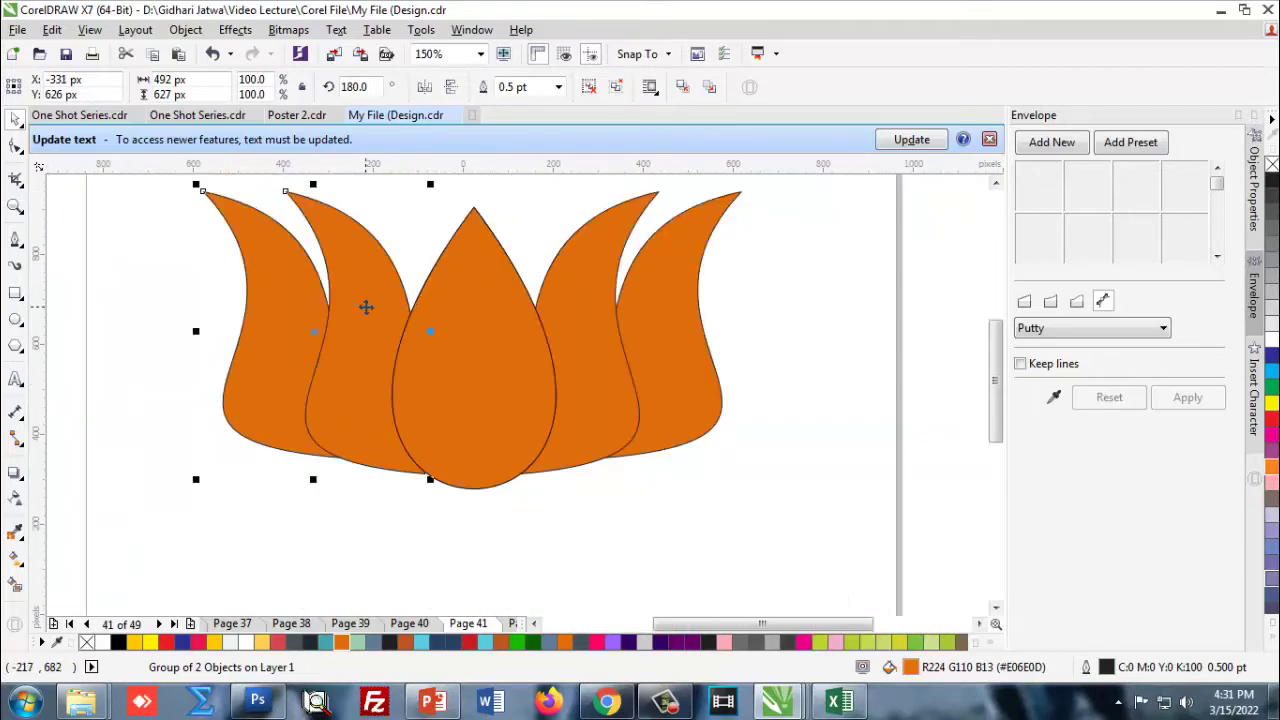
# Set the outline width of all the petals to 2.0 pt.
pyautogui.click(437, 500)
pyautogui.scroll(-2, 403, 262)
pyautogui.scroll(-2, 450, 245)
pyautogui.scroll(2, 453, 270)
pyautogui.moveTo(293, 195); pyautogui.dragTo(608, 402)
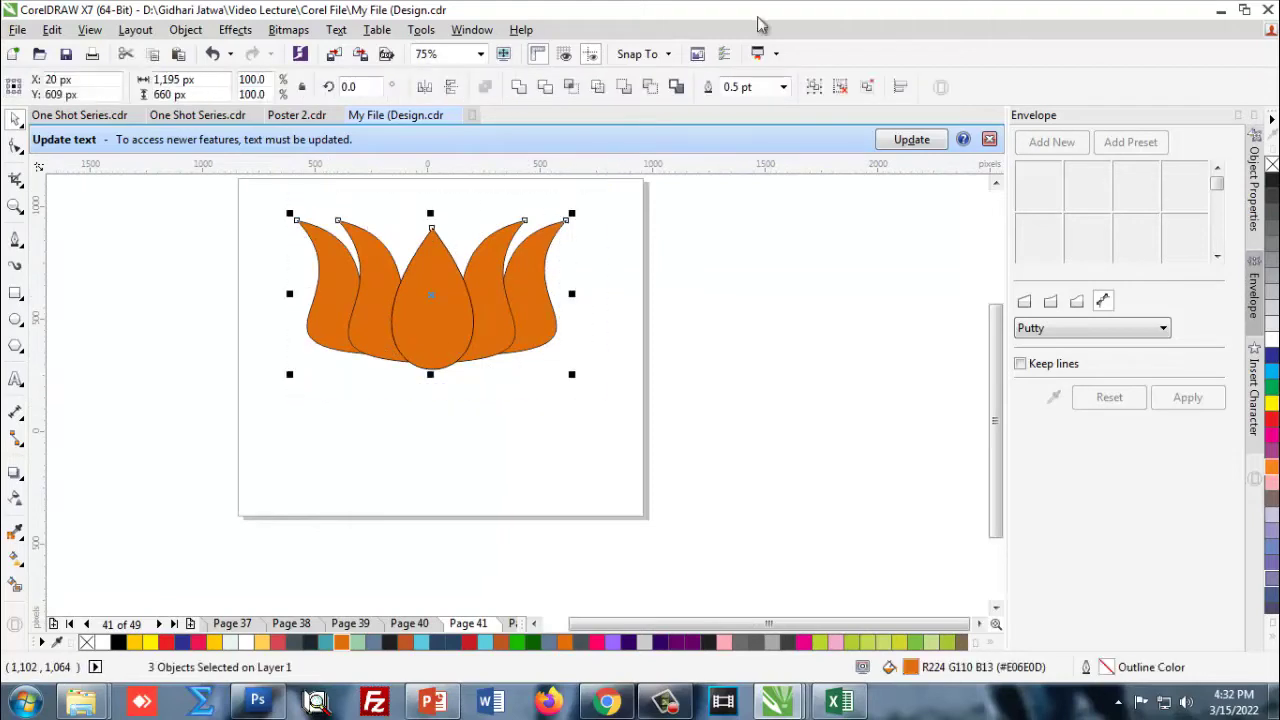
pyautogui.click(783, 87)
pyautogui.click(735, 200)
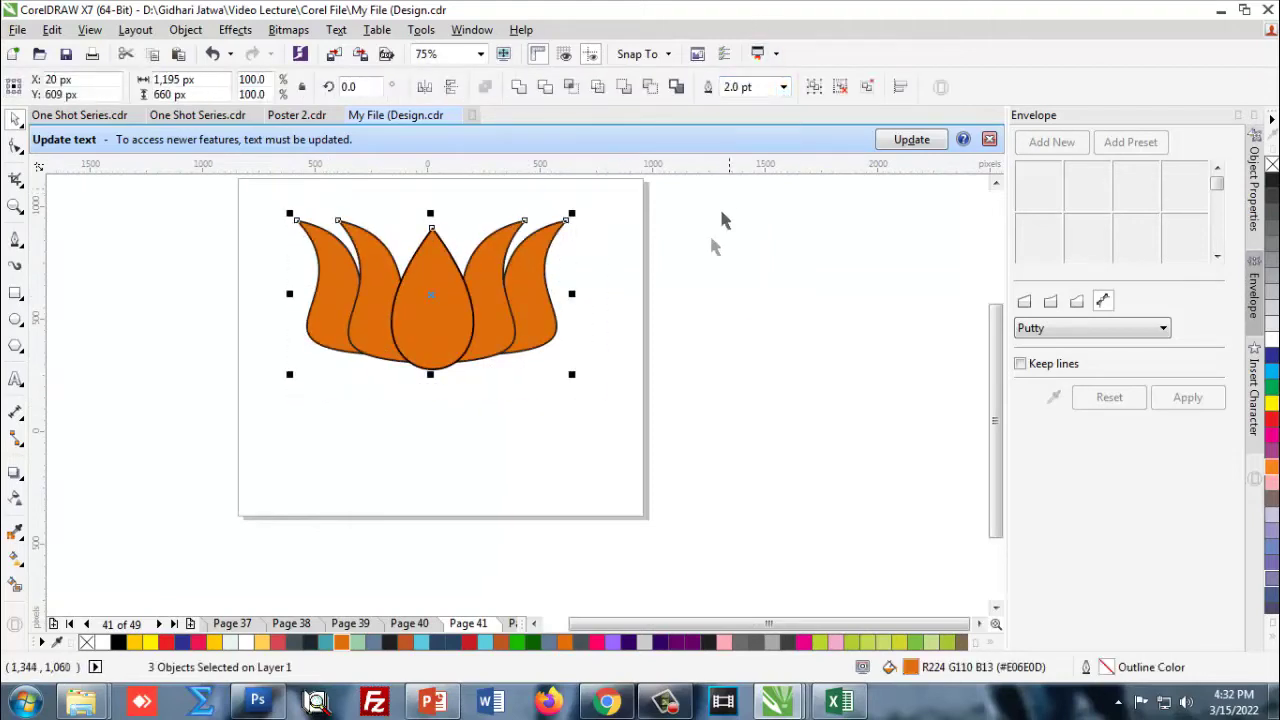
# Set the outline colour of all the petals to black.
pyautogui.click(513, 358)
pyautogui.scroll(-1, 511, 350)
pyautogui.scroll(1, 464, 304)
pyautogui.moveTo(291, 238); pyautogui.dragTo(709, 506)
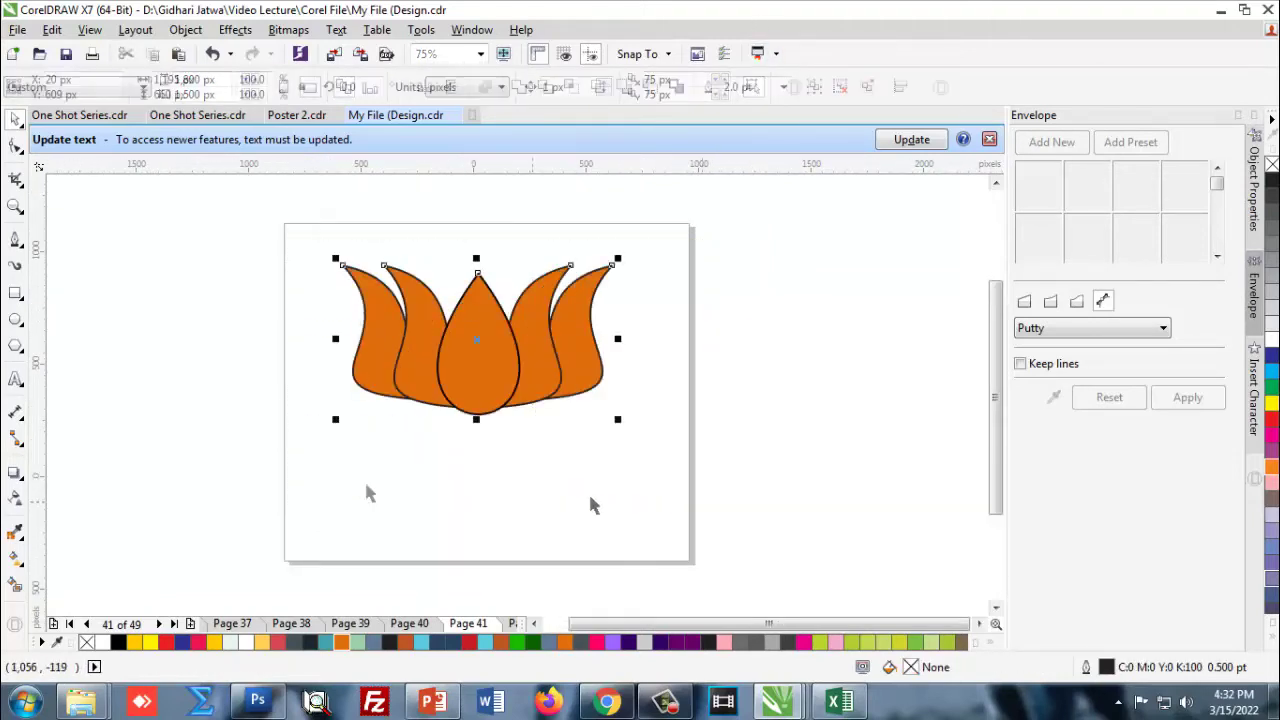
pyautogui.rightClick(118, 648)
# Duplicate the teardrop below the flower at about X 24 px and Y -100 px, and flip the copy vertically.
pyautogui.click(491, 337)
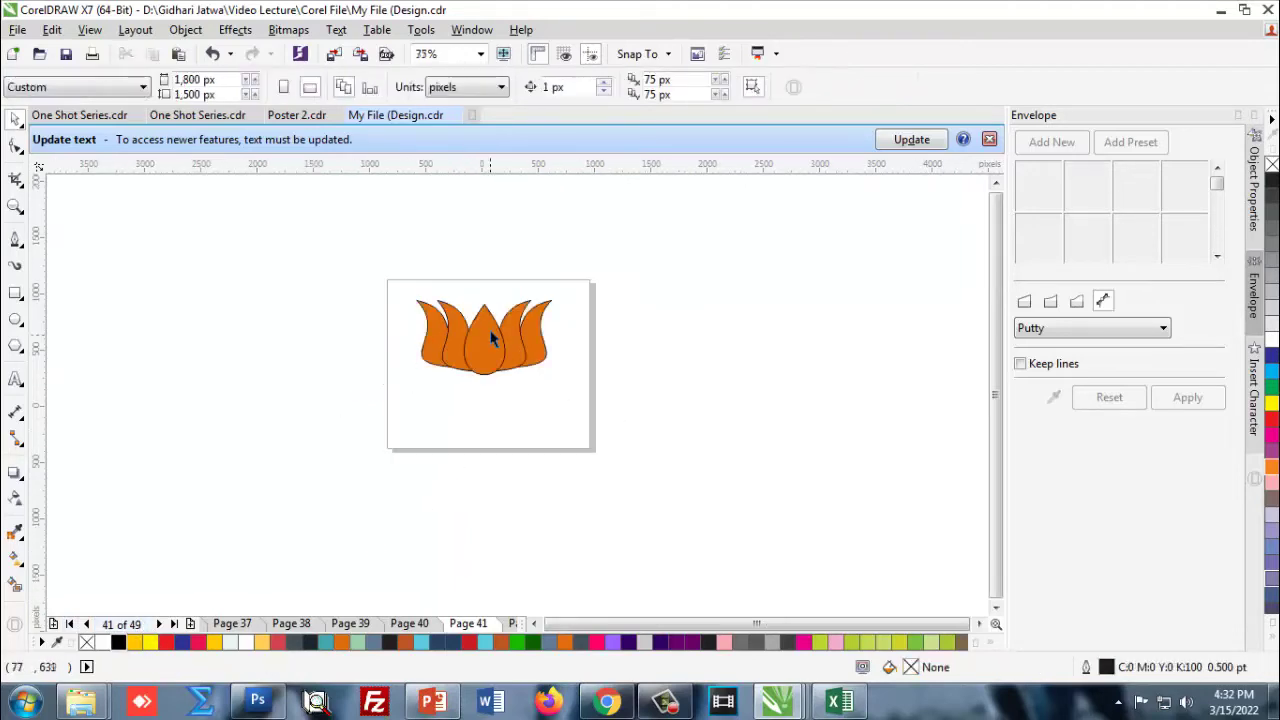
pyautogui.scroll(-1, 510, 292)
pyautogui.moveTo(485, 285); pyautogui.dragTo(485, 366)
pyautogui.scroll(1, 481, 334)
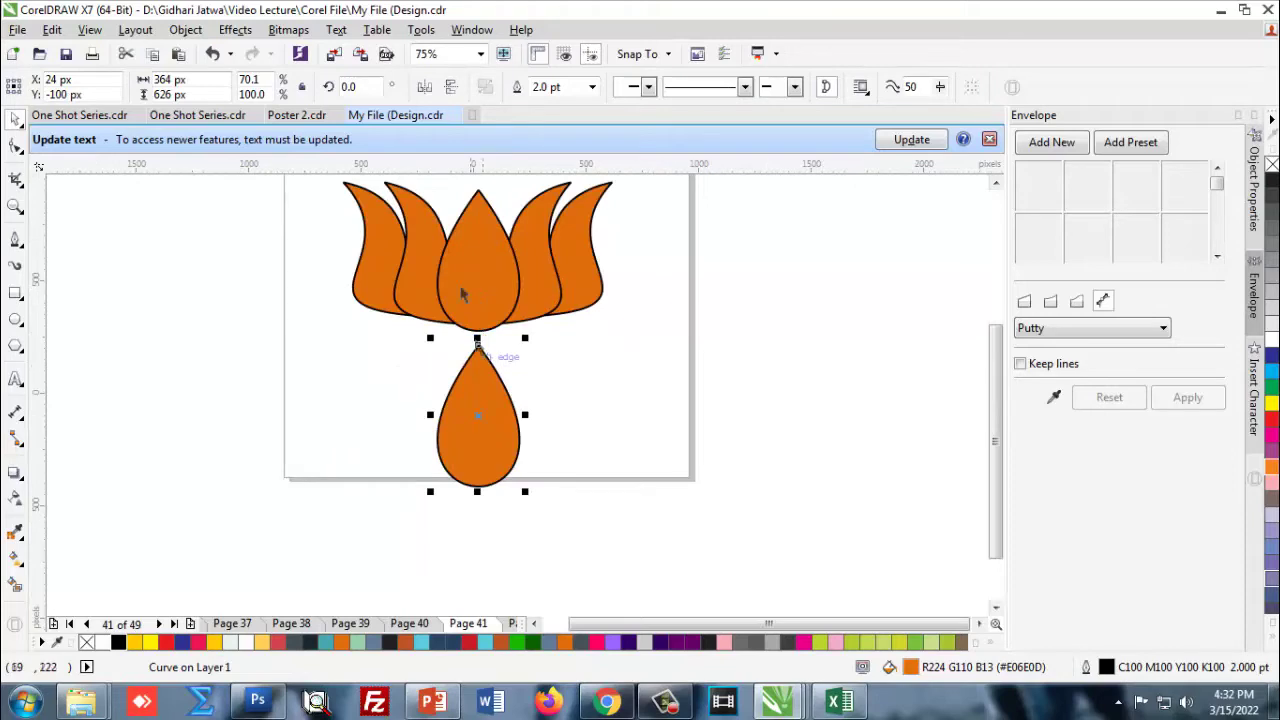
pyautogui.click(451, 88)
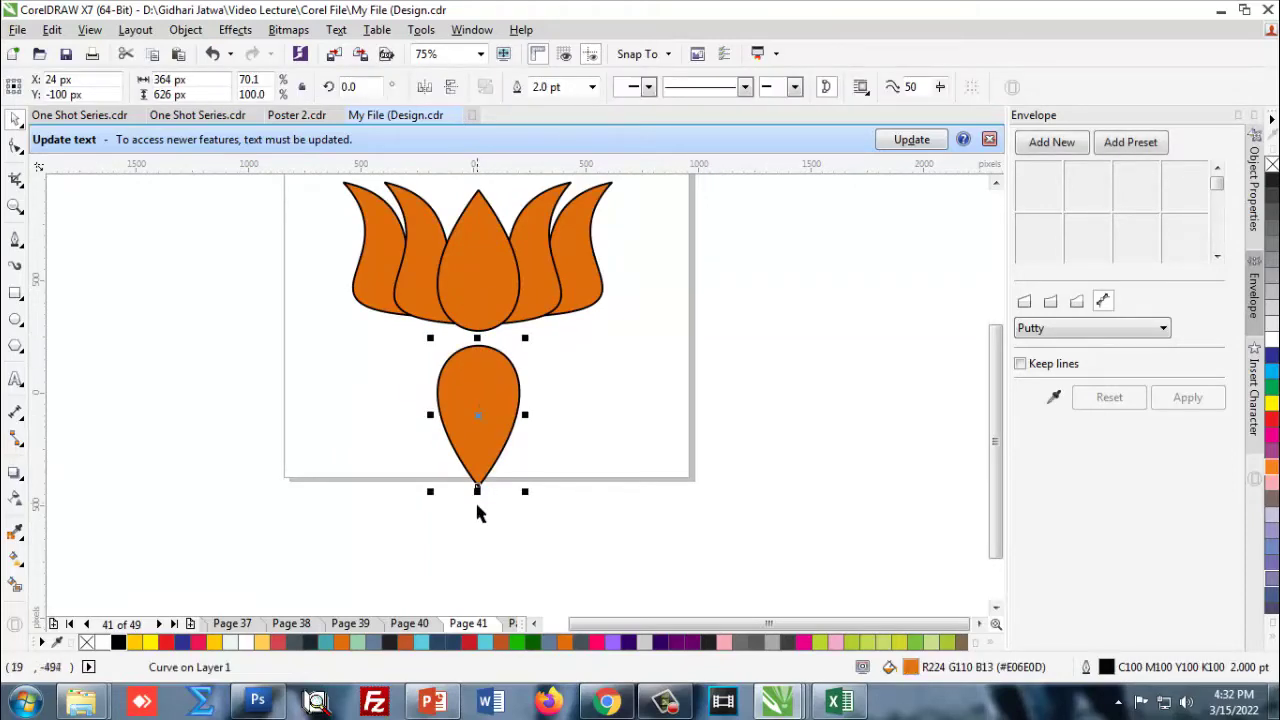
# Widen and flatten the flipped teardrop to about 581 × 372 px.
pyautogui.moveTo(528, 416); pyautogui.dragTo(552, 416)
pyautogui.moveTo(477, 491); pyautogui.dragTo(478, 462)
pyautogui.click(482, 412)
pyautogui.scroll(1, 489, 345)
pyautogui.click(475, 446)
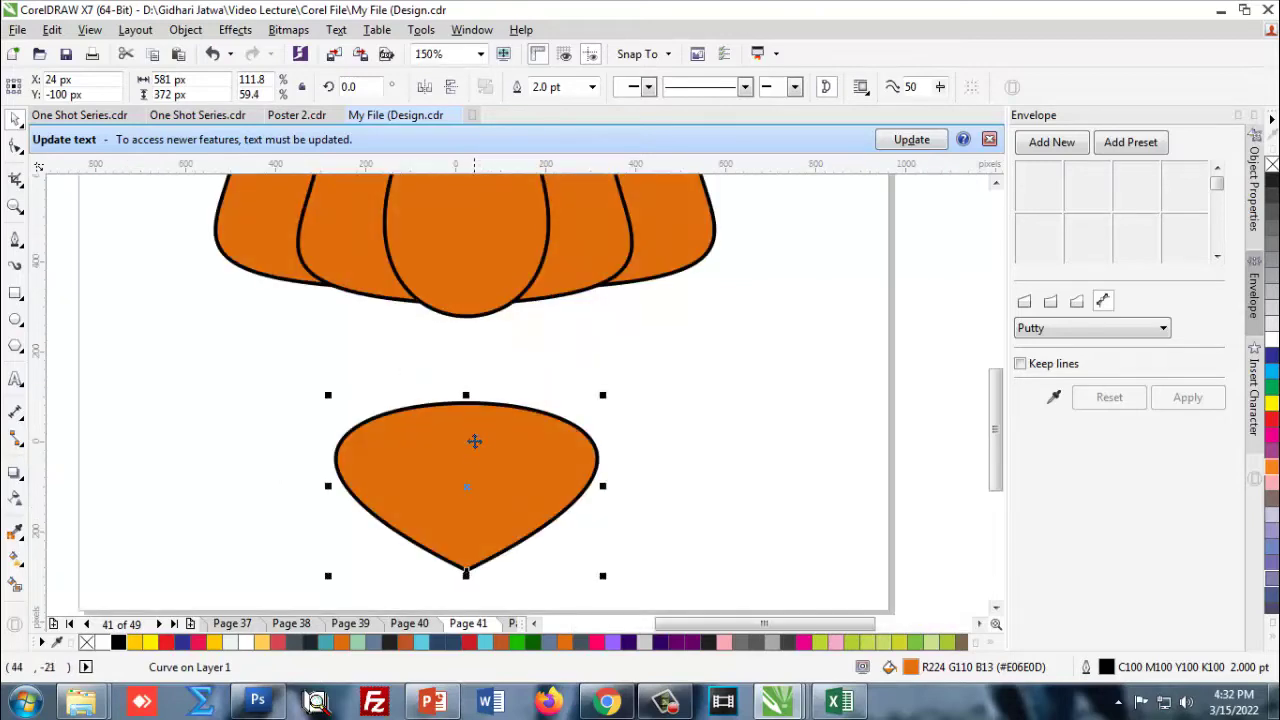
# Move the flattened shape up against the flower, to about X 24 px and Y 160 px, and place it behind the teardrop.
pyautogui.moveTo(473, 432); pyautogui.dragTo(477, 317)
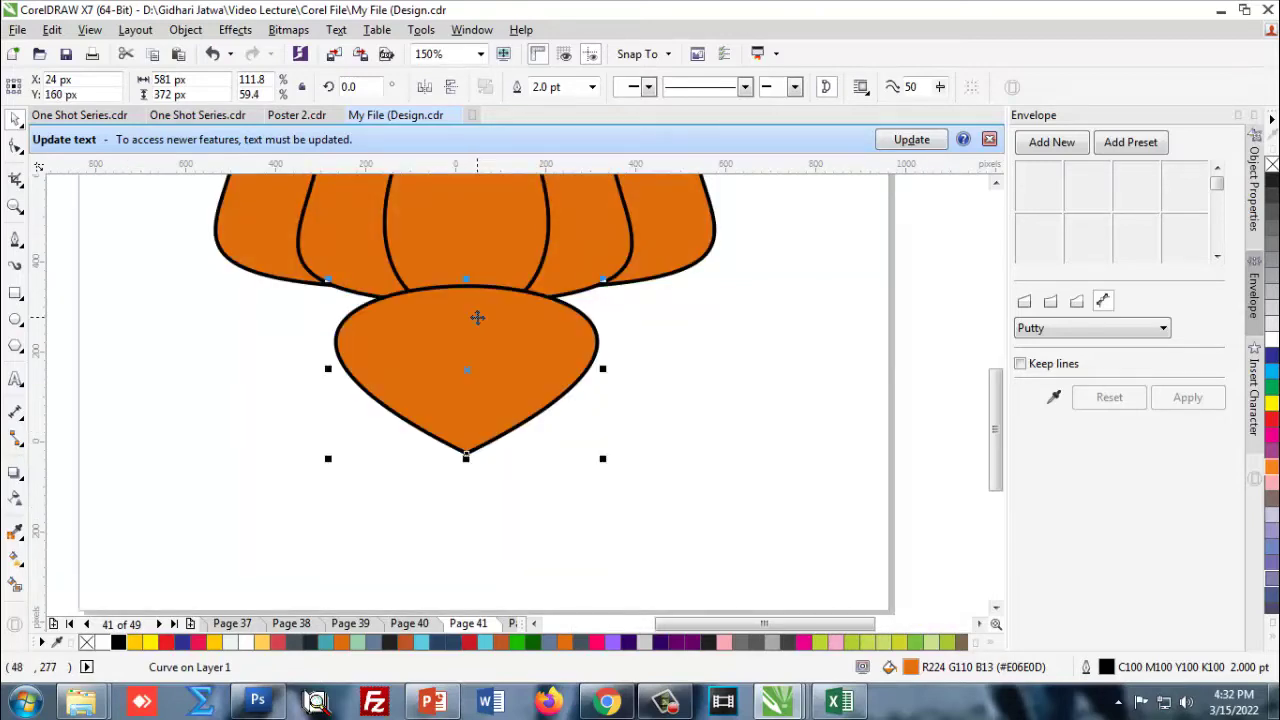
pyautogui.scroll(-3, 445, 508)
pyautogui.scroll(3, 451, 426)
pyautogui.click(451, 426)
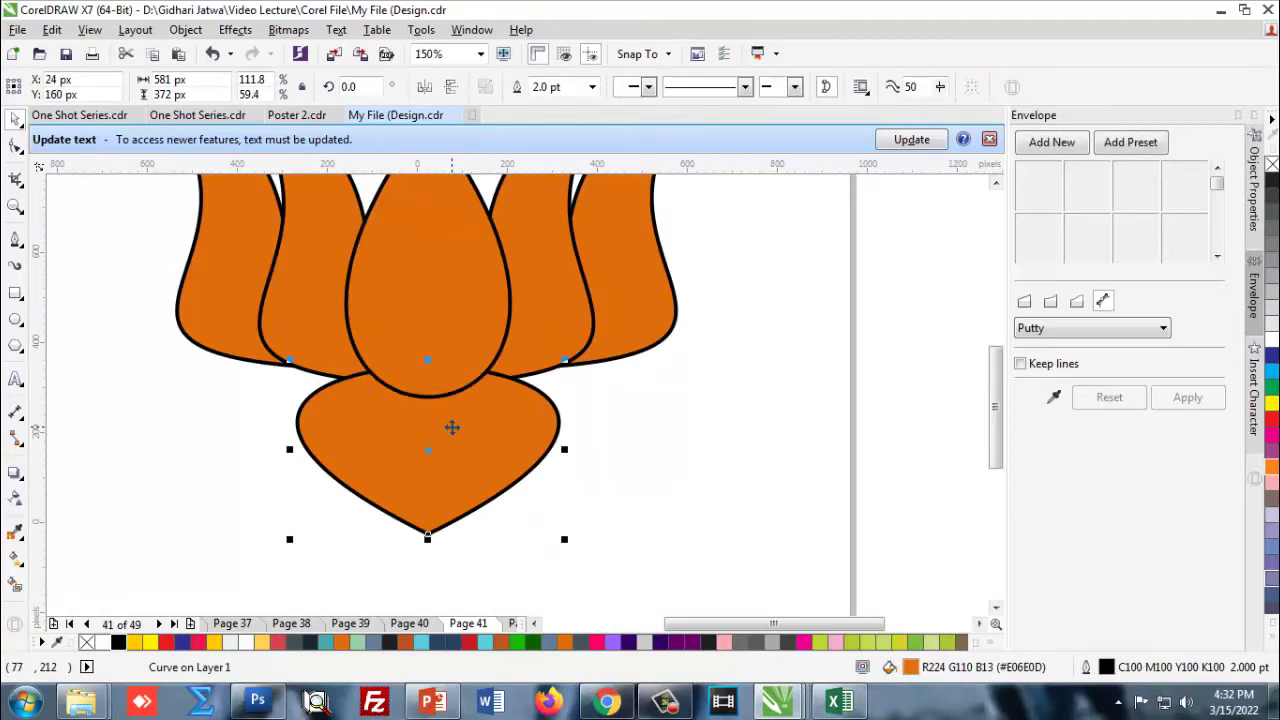
# Shorten the base shape from its lower tip to about 307 px high and bring it to the front.
pyautogui.scroll(-1, 384, 432)
pyautogui.click(434, 485)
pyautogui.scroll(1, 389, 428)
pyautogui.click(472, 476)
pyautogui.hotkey('shift', 'pageup')
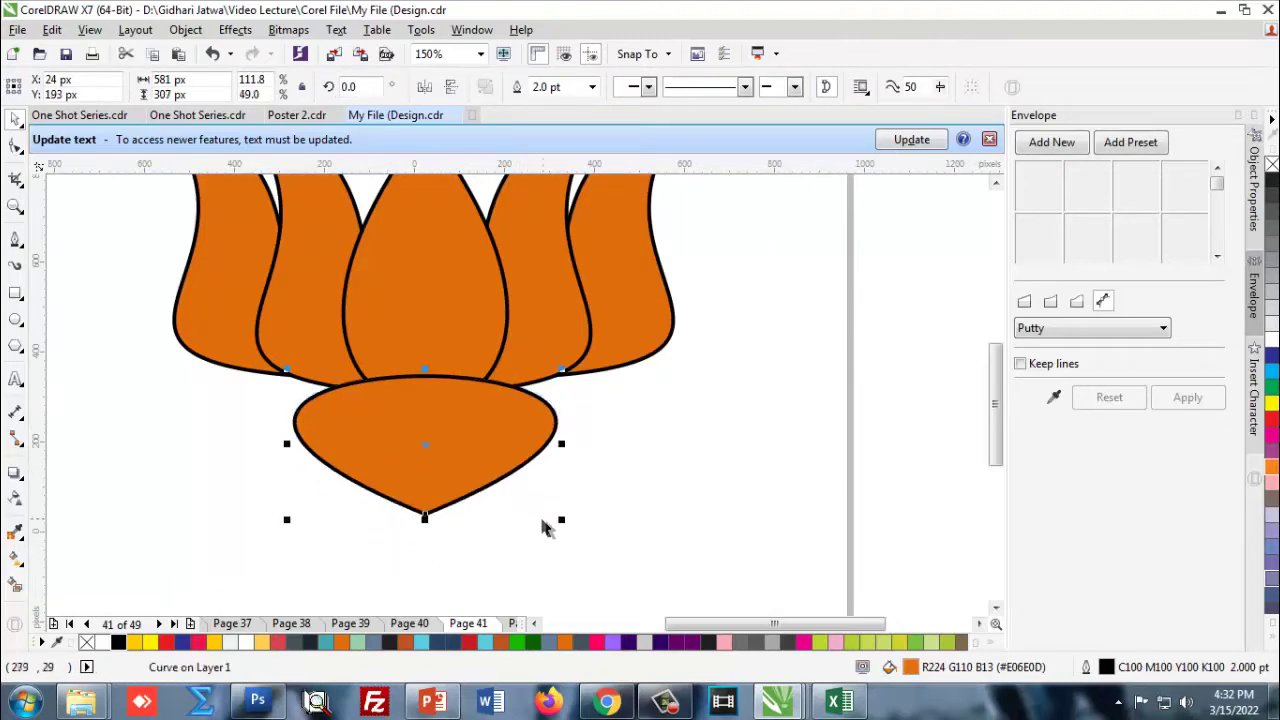
# Scale the base shape down around its centre to about 494 × 261 px.
pyautogui.moveTo(564, 520); pyautogui.dragTo(541, 508)
pyautogui.keyDown('shift'); pyautogui.click(478, 325); pyautogui.keyUp('shift')
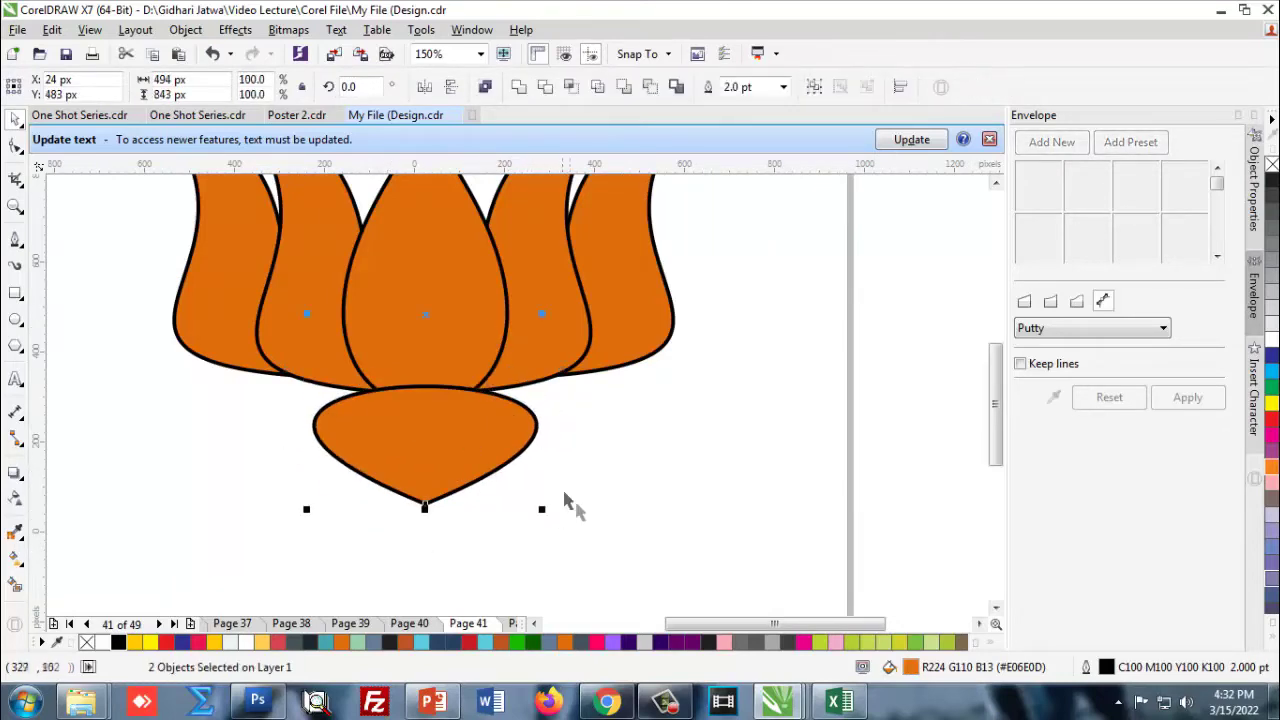
pyautogui.click(565, 488)
pyautogui.scroll(-2, 450, 431)
pyautogui.scroll(2, 477, 423)
pyautogui.click(405, 455)
pyautogui.scroll(2, 400, 452)
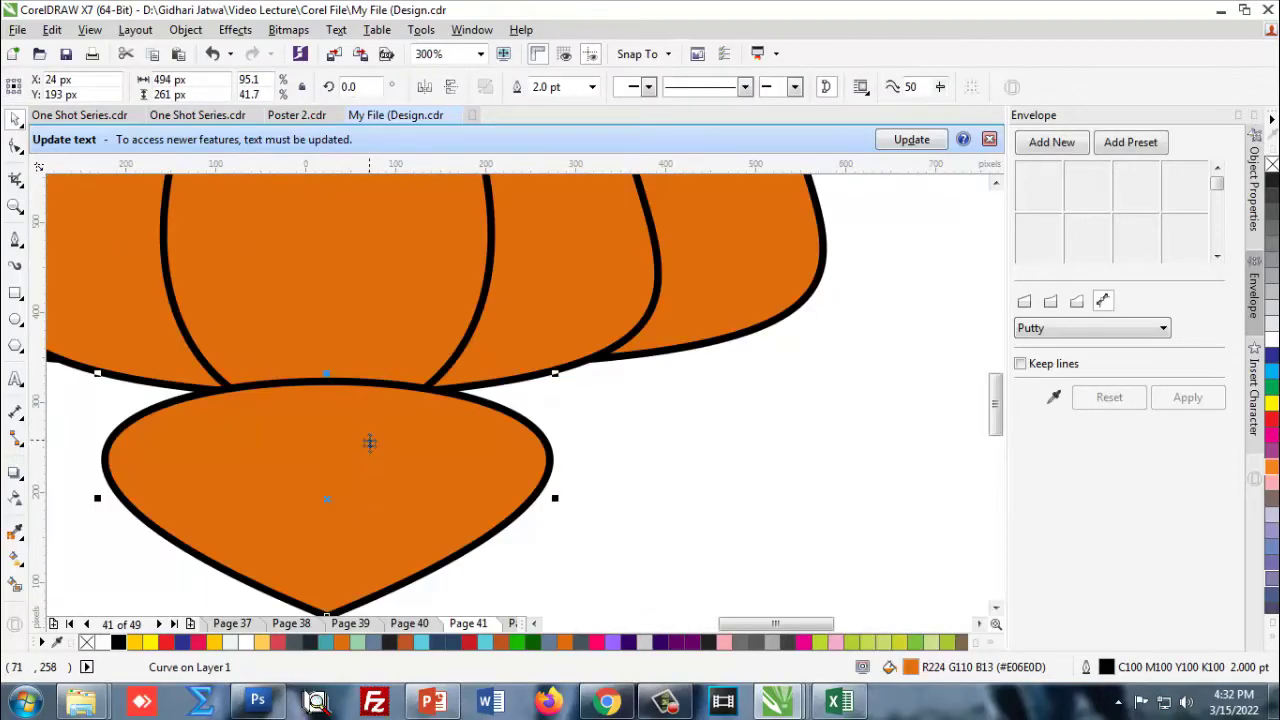
pyautogui.scroll(-2, 440, 460)
pyautogui.click(470, 497)
pyautogui.scroll(-4, 465, 480)
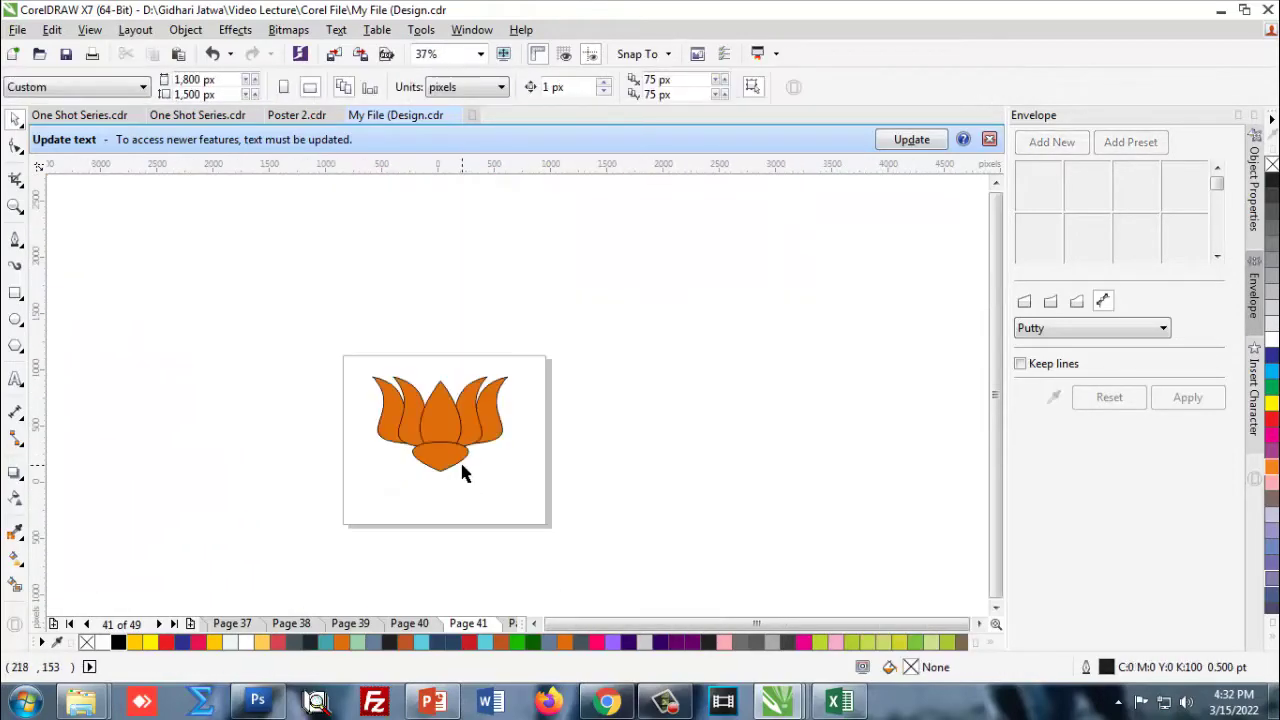
# Place a copy of the outer right orange petal below the flower's right side.
pyautogui.scroll(4, 471, 434)
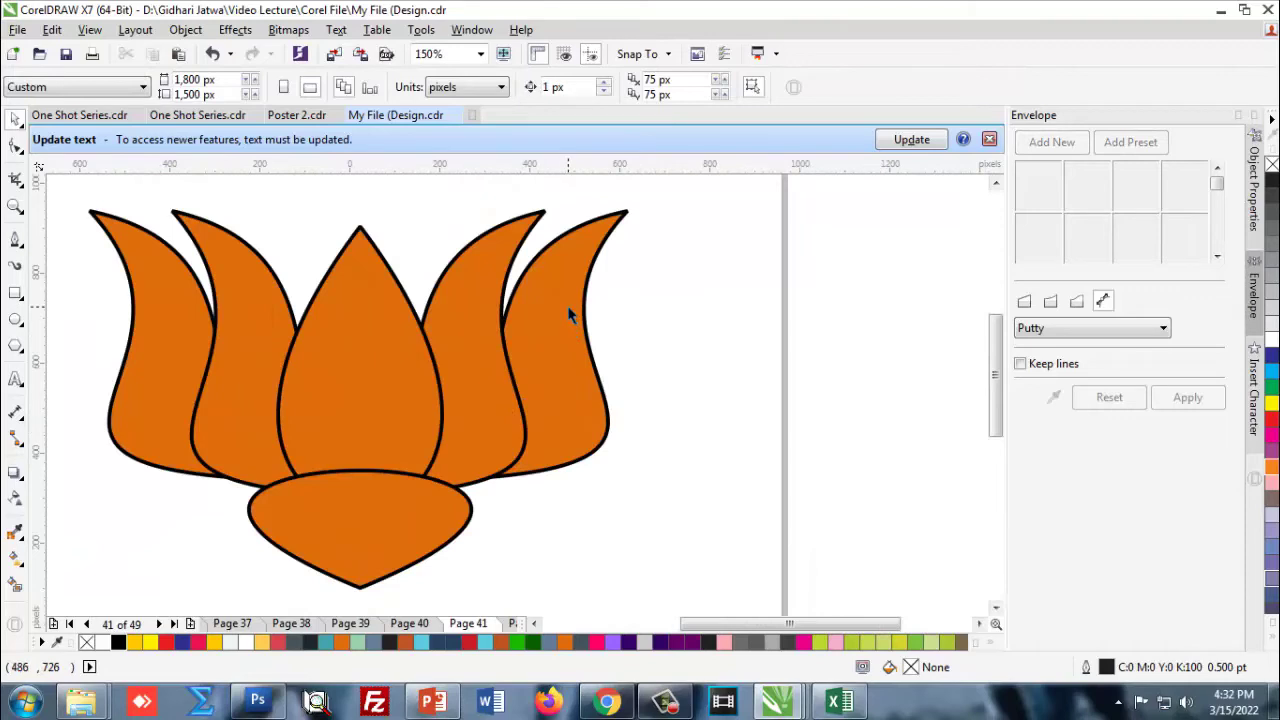
pyautogui.click(565, 311)
pyautogui.click(617, 87)
pyautogui.click(716, 313)
pyautogui.click(572, 290)
pyautogui.scroll(-1, 613, 268)
pyautogui.moveTo(614, 274); pyautogui.dragTo(654, 380)
# Rotate the copied petal to 90° and mirror it so its pointed tip faces outward to the right.
pyautogui.write('90')
pyautogui.press('Return')
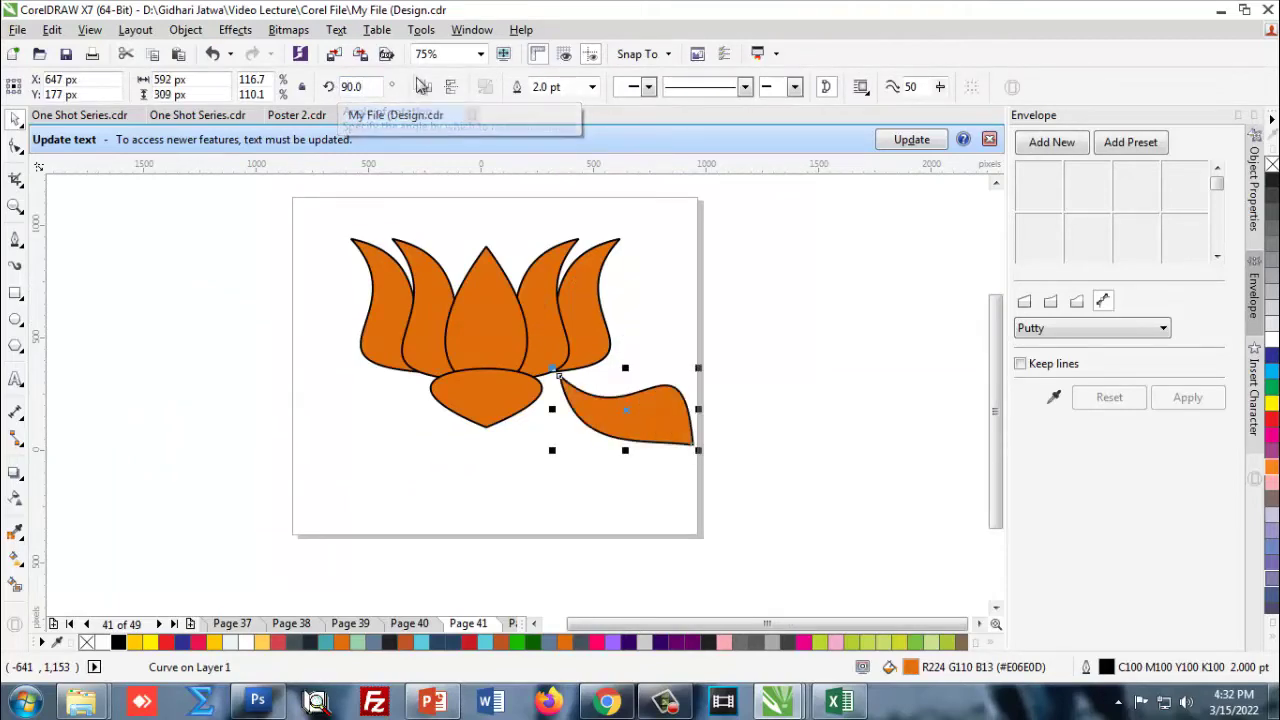
pyautogui.click(451, 87)
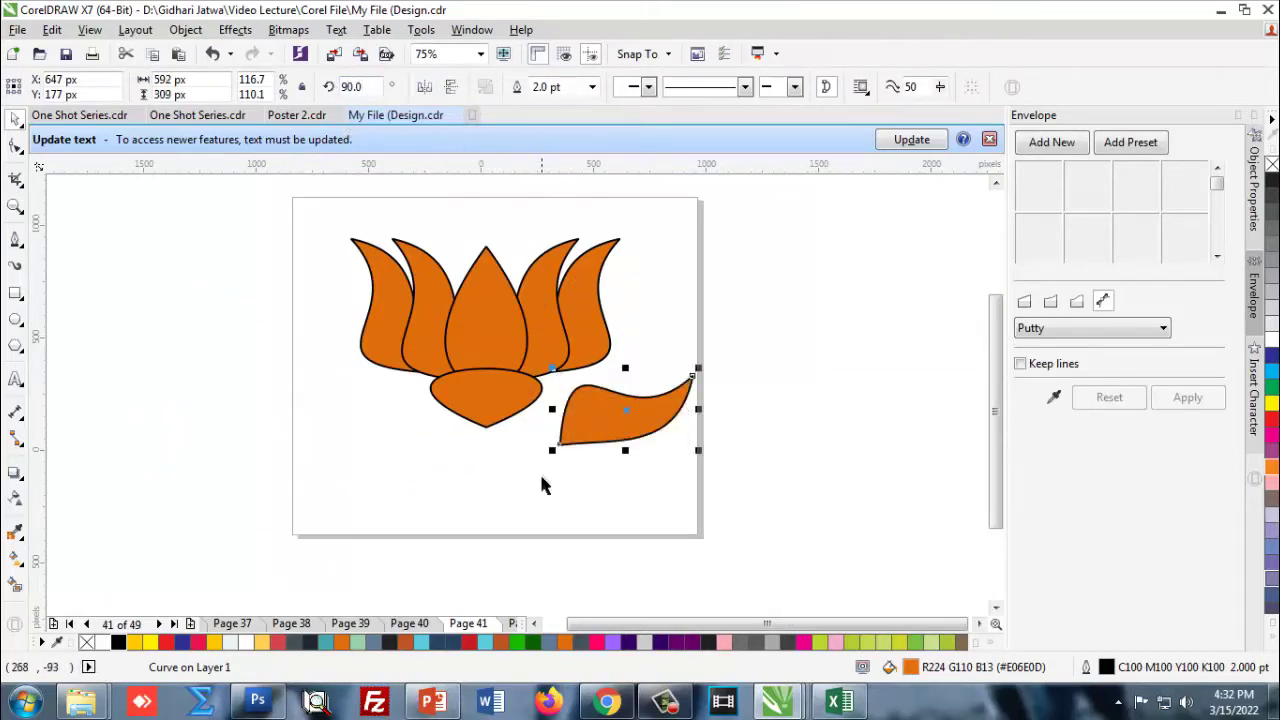
pyautogui.click(541, 475)
pyautogui.scroll(-1, 604, 309)
pyautogui.scroll(1, 600, 357)
# Rotate the copied petal clockwise to about 67.6°.
pyautogui.click(600, 359)
pyautogui.scroll(1, 646, 346)
pyautogui.click(639, 372)
pyautogui.moveTo(768, 304); pyautogui.dragTo(783, 366)
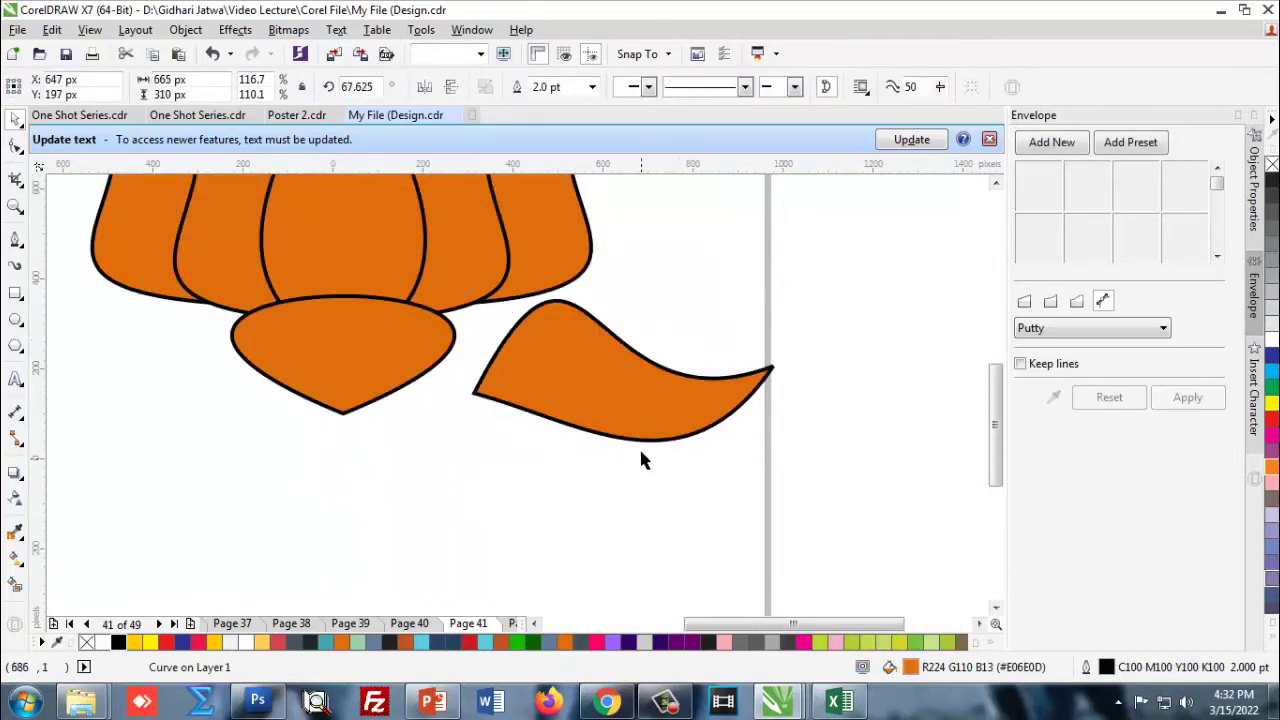
pyautogui.scroll(-2, 620, 400)
pyautogui.scroll(2, 590, 385)
# Scale the rotated petal down proportionally to about 532 × 249 px.
pyautogui.click(590, 390)
pyautogui.scroll(2, 650, 400)
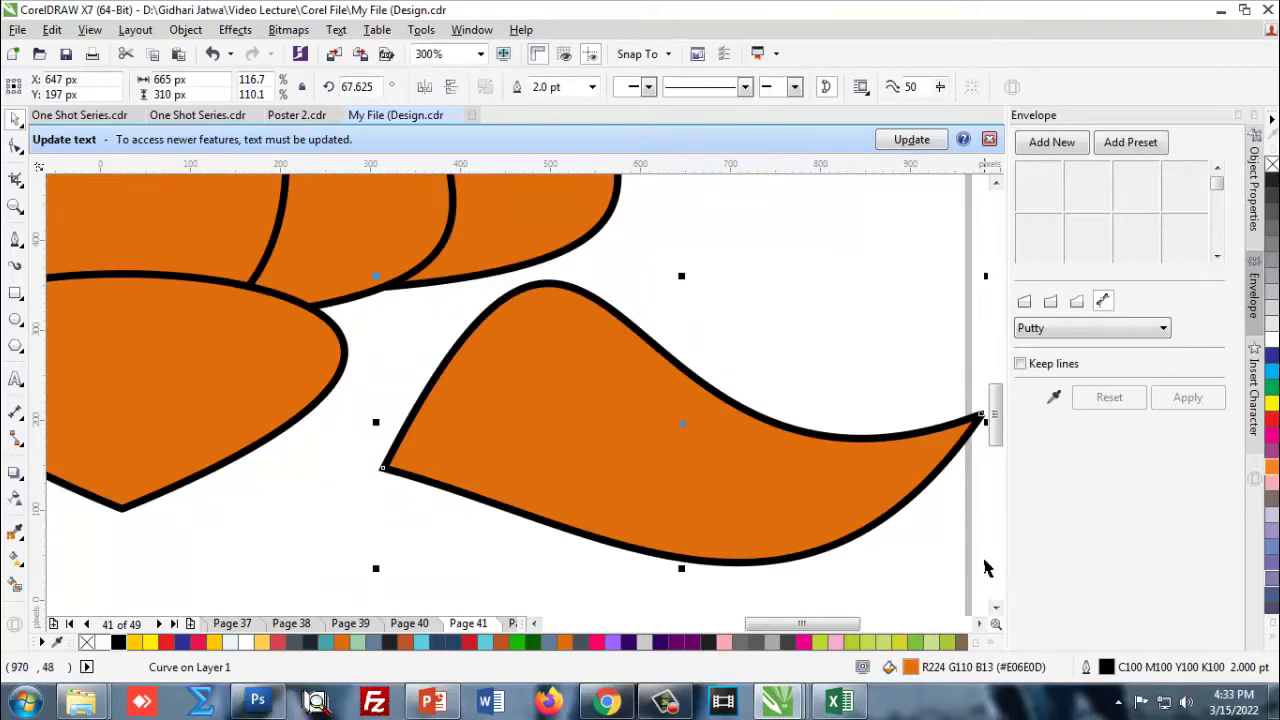
pyautogui.scroll(-1, 766, 401)
pyautogui.moveTo(877, 486); pyautogui.dragTo(863, 472)
pyautogui.scroll(-1, 766, 396)
pyautogui.click(727, 454)
pyautogui.scroll(2, 690, 370)
# Move the small petal against the base's right side, to about X 415 px and Y 301 px, behind the flower.
pyautogui.scroll(-1, 755, 418)
pyautogui.click(748, 392)
pyautogui.moveTo(748, 392); pyautogui.dragTo(633, 362)
pyautogui.scroll(-2, 633, 362)
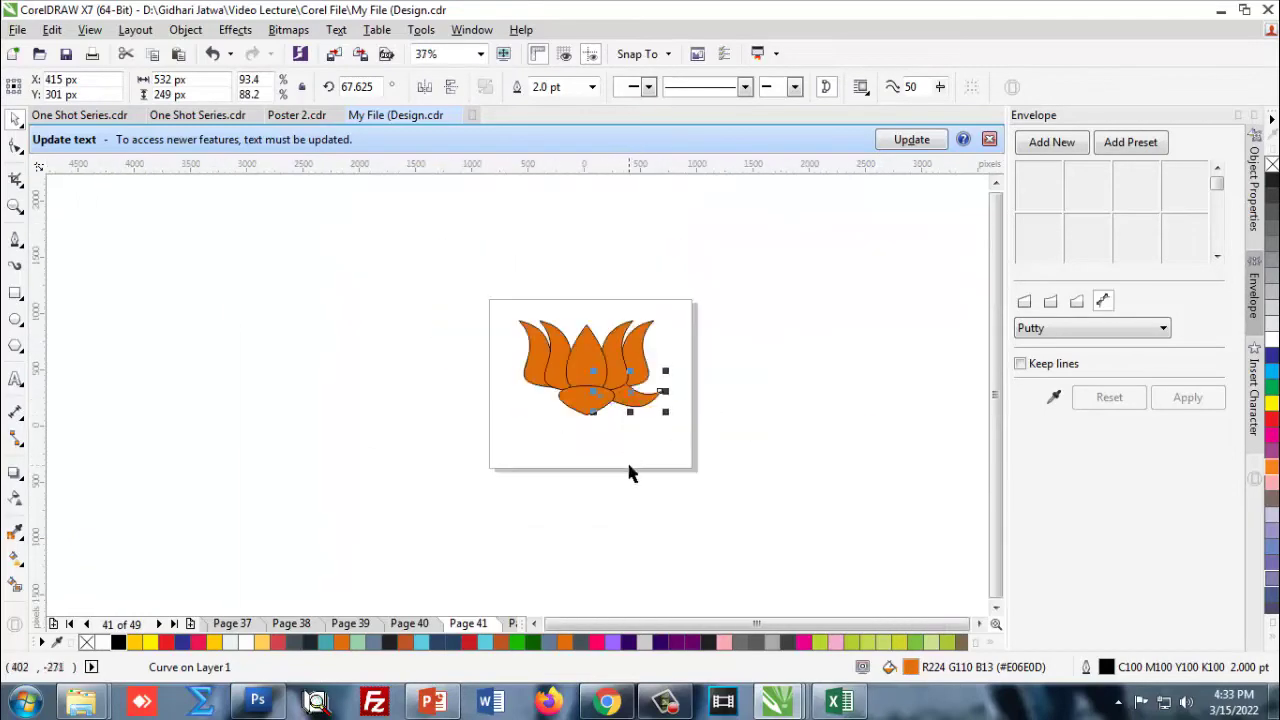
pyautogui.click(629, 471)
pyautogui.scroll(2, 633, 384)
pyautogui.click(604, 438)
pyautogui.scroll(-1, 612, 435)
pyautogui.scroll(2, 592, 444)
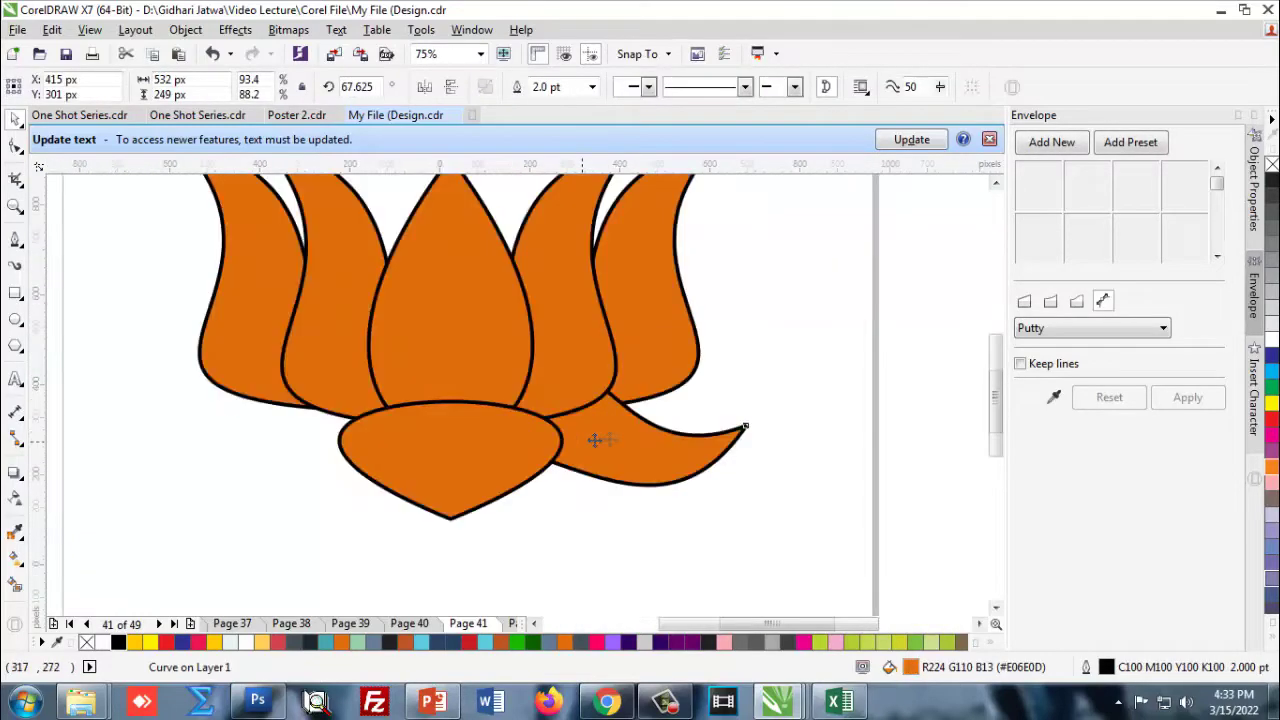
# Rotate the lower right leaf to about 88.3° and shift it to about X 377 px and Y 288 px.
pyautogui.click(641, 420)
pyautogui.scroll(-1, 641, 416)
pyautogui.moveTo(780, 356); pyautogui.dragTo(768, 322)
pyautogui.click(590, 476)
pyautogui.scroll(-1, 590, 476)
pyautogui.scroll(1, 605, 443)
pyautogui.moveTo(608, 446); pyautogui.dragTo(588, 443)
pyautogui.scroll(-1, 608, 455)
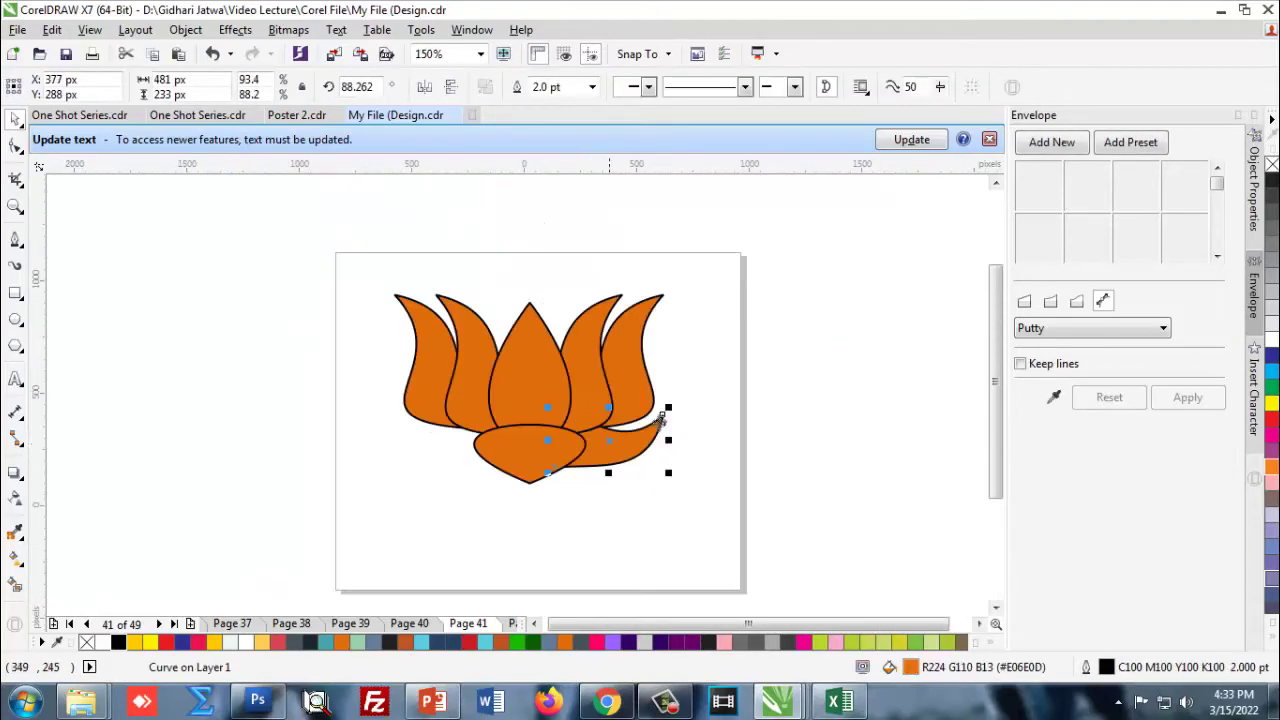
# Rotate the lower right leaf further to about 102.5° and shift it slightly down and right, to about Y 250 px.
pyautogui.scroll(1, 631, 461)
pyautogui.moveTo(686, 403); pyautogui.dragTo(710, 425)
pyautogui.moveTo(571, 472)
pyautogui.mouseDown()
pyautogui.moveTo(600, 500)
pyautogui.moveTo(583, 493)
pyautogui.mouseUp()
pyautogui.scroll(-1, 573, 440)
pyautogui.click(521, 467)
pyautogui.scroll(1, 564, 472)
# Copy the lower right leaf to the left side, mirror it horizontally and fit it against the base at about X -375 px, Y 250 px.
pyautogui.click(619, 417)
pyautogui.moveTo(628, 411); pyautogui.dragTo(202, 405)
pyautogui.rightClick(202, 405)
pyautogui.click(428, 90)
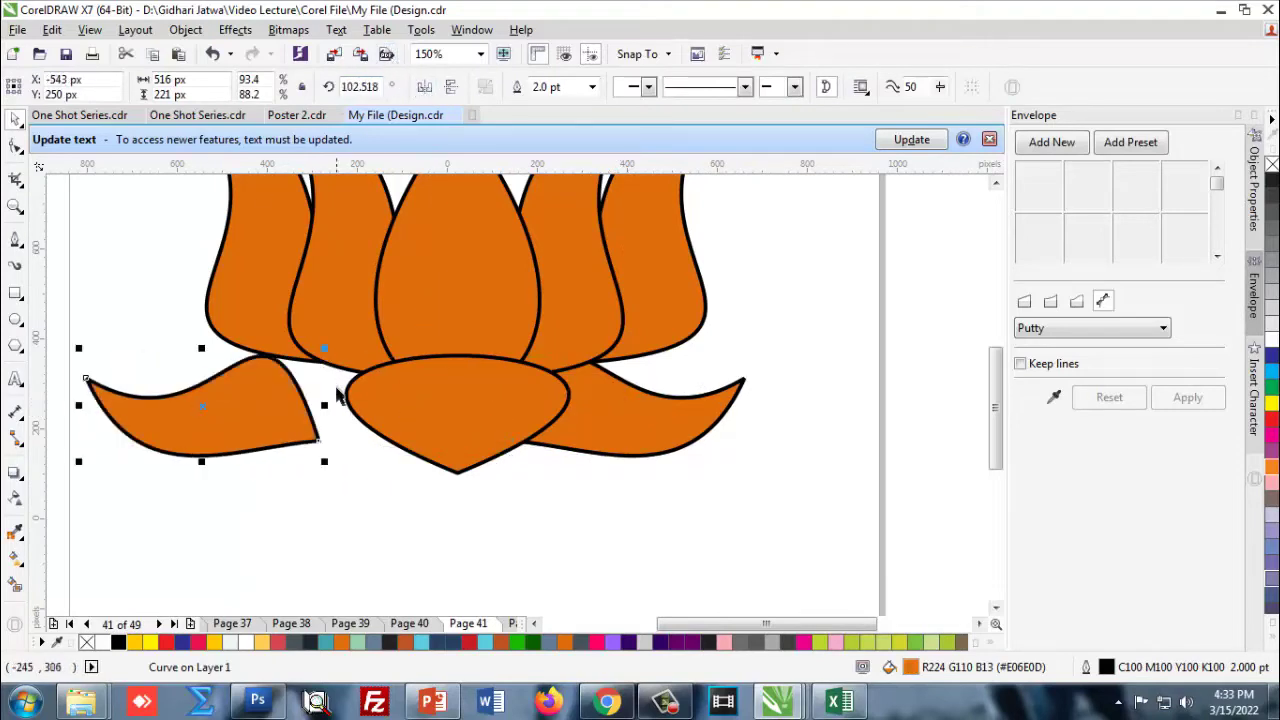
pyautogui.moveTo(259, 403); pyautogui.dragTo(295, 408)
pyautogui.scroll(2, 302, 418)
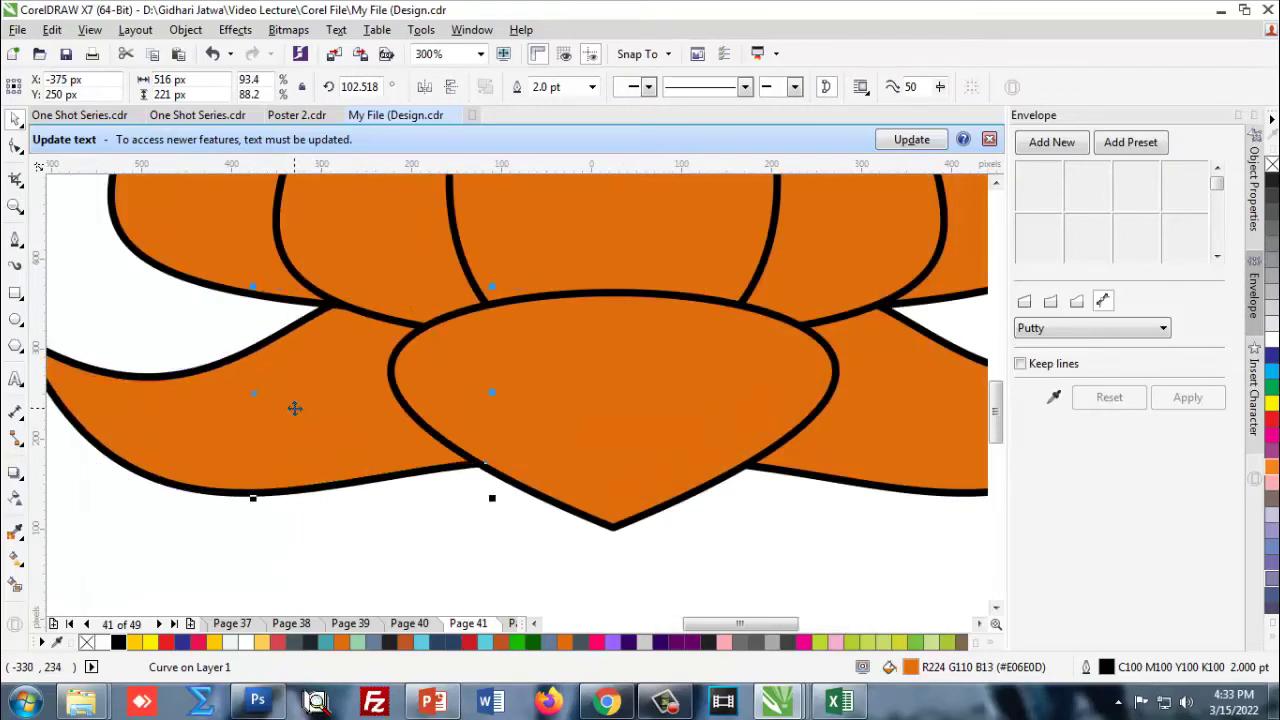
pyautogui.scroll(-4, 400, 470)
pyautogui.scroll(2, 405, 500)
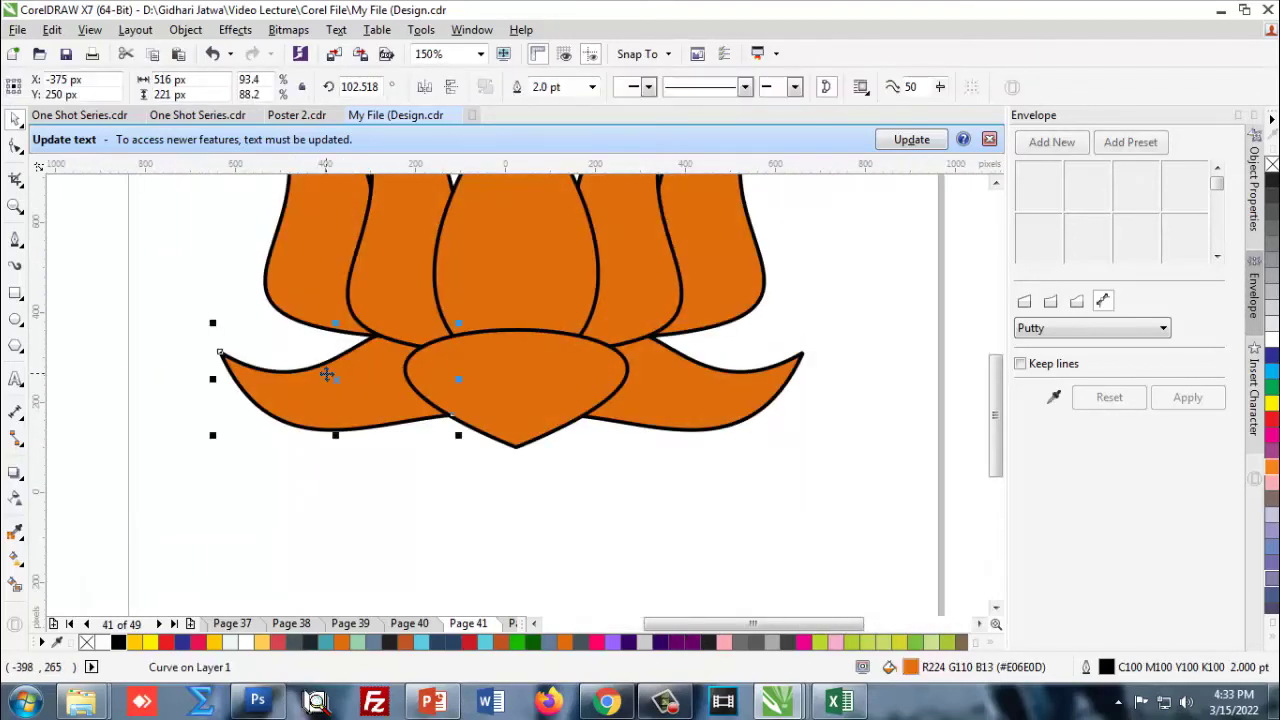
# Fill both lower leaves and the central base shape with green (#18BA00).
pyautogui.keyDown('shift'); pyautogui.click(740, 390); pyautogui.keyUp('shift')
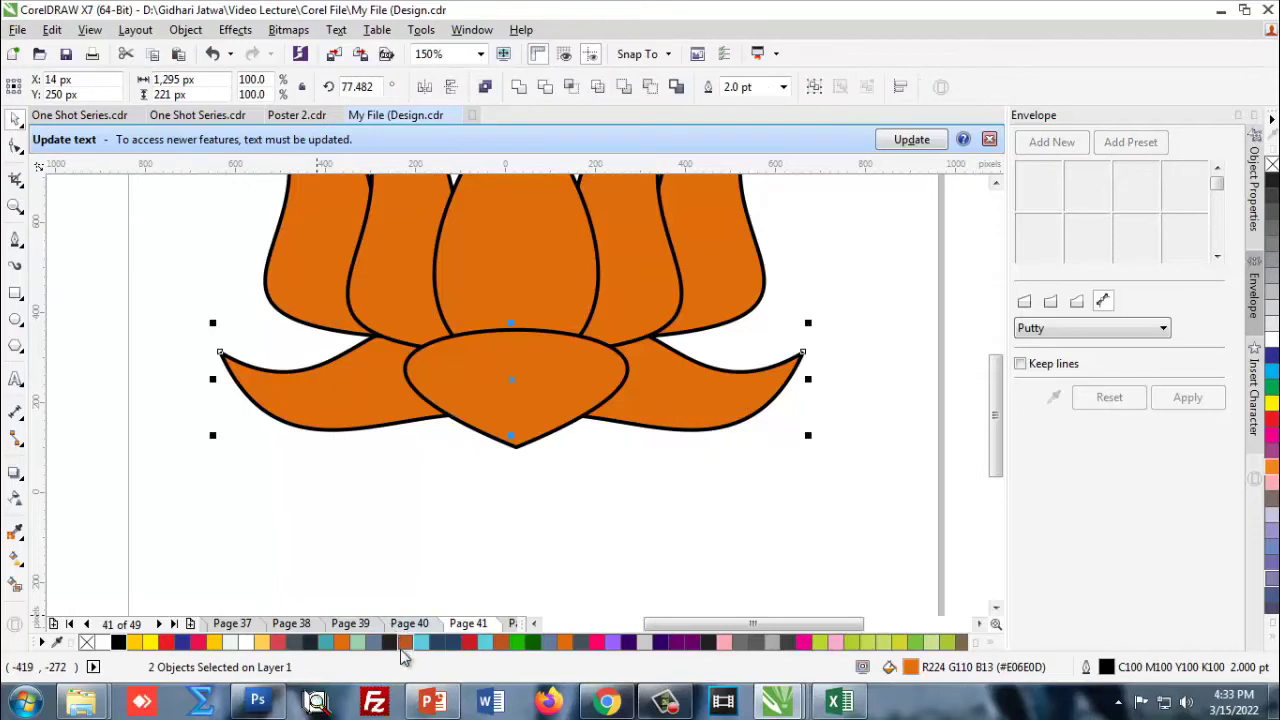
pyautogui.click(519, 642)
pyautogui.click(511, 553)
pyautogui.scroll(-3, 481, 442)
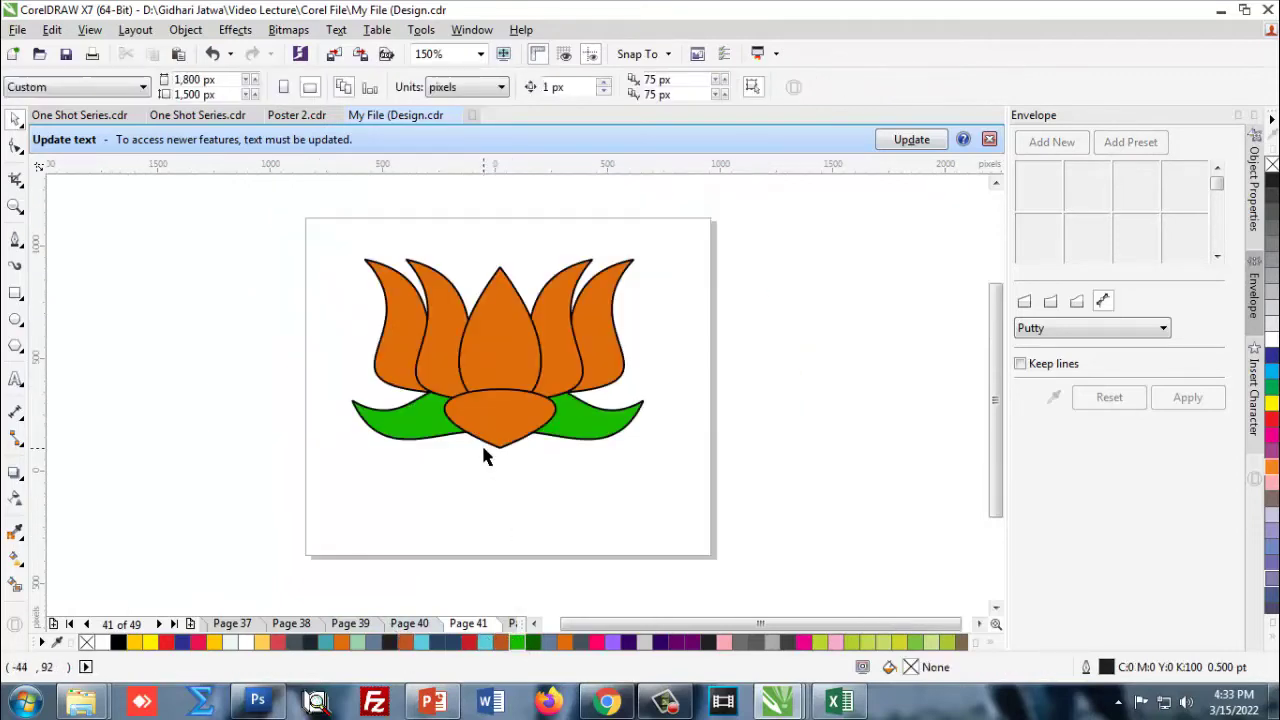
pyautogui.click(511, 413)
pyautogui.click(514, 643)
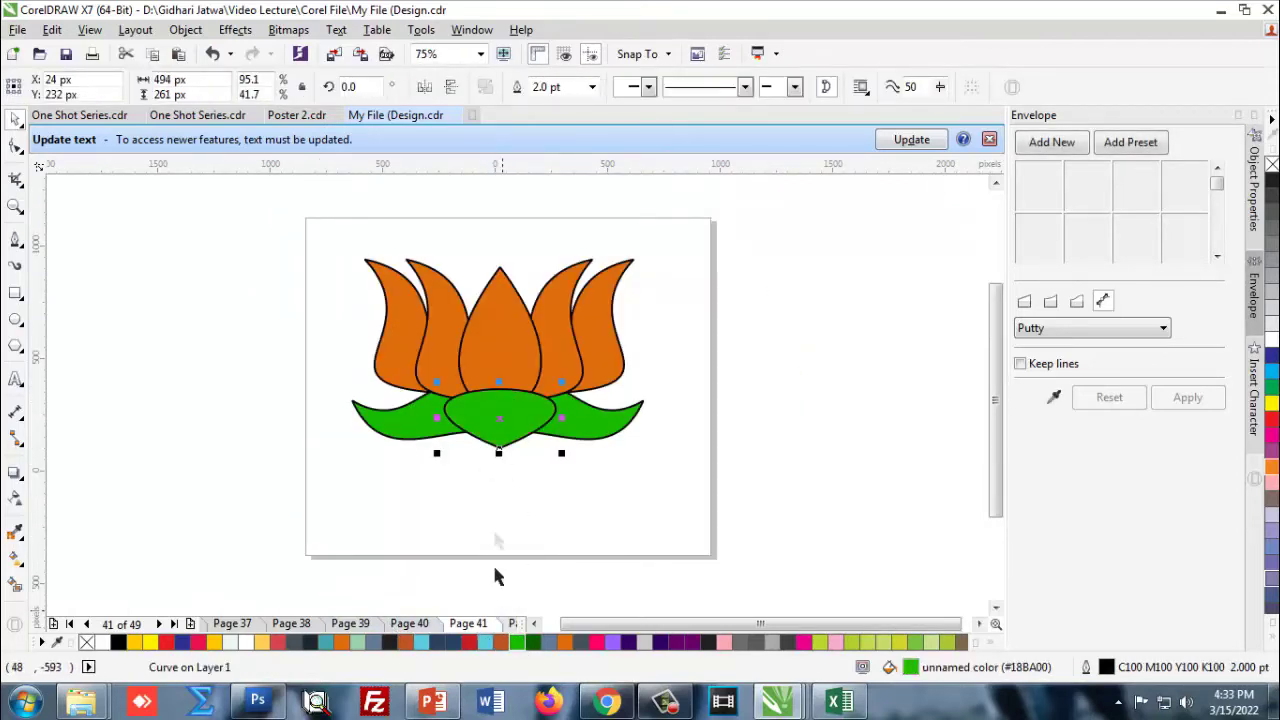
pyautogui.click(492, 562)
pyautogui.scroll(2, 486, 390)
pyautogui.scroll(-2, 495, 380)
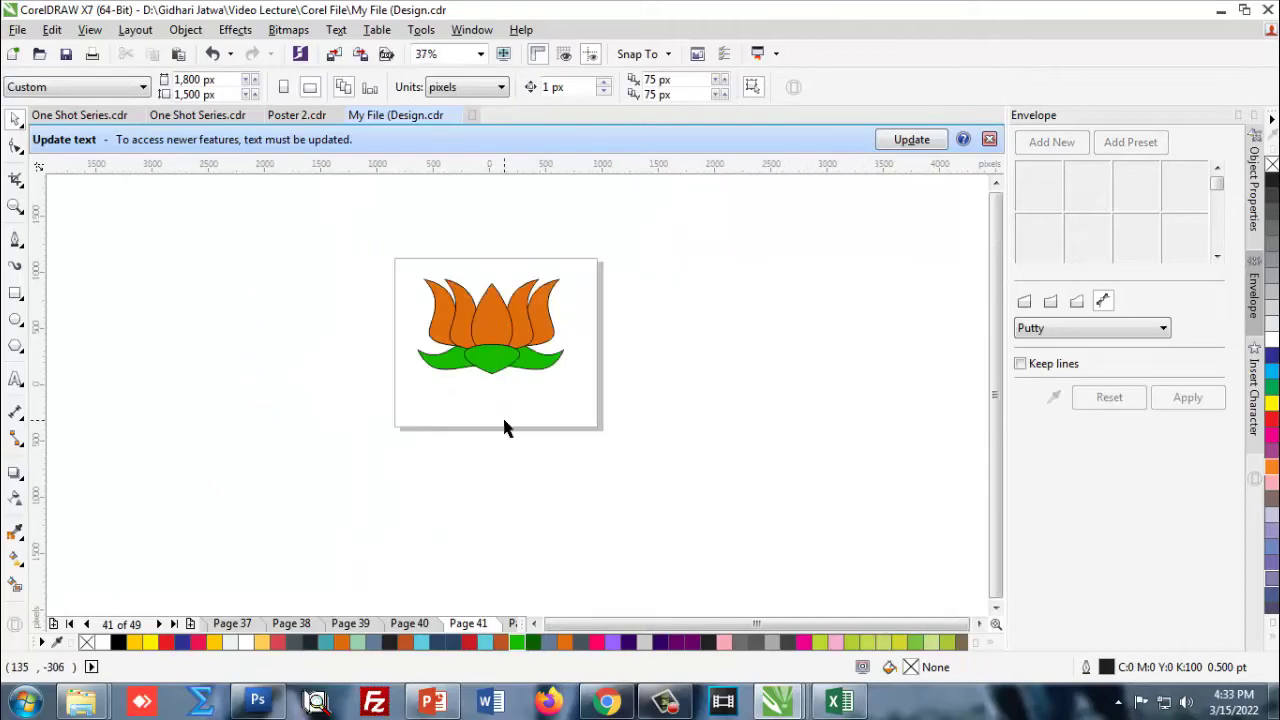
# Select the whole flower and move it up closer to the page's top edge.
pyautogui.scroll(2, 503, 429)
pyautogui.scroll(-1, 515, 460)
pyautogui.scroll(-1, 528, 485)
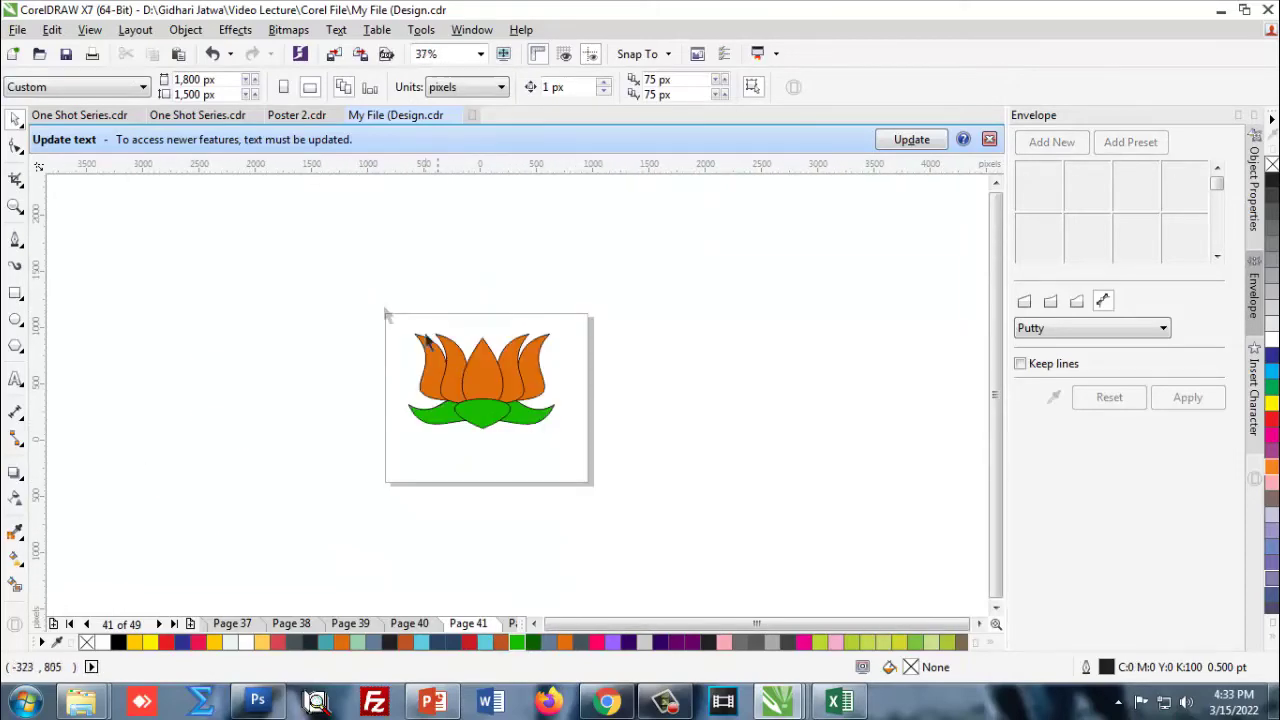
pyautogui.moveTo(597, 462); pyautogui.dragTo(596, 462)
pyautogui.scroll(1, 494, 375)
pyautogui.moveTo(486, 366); pyautogui.dragTo(480, 344)
pyautogui.click(543, 517)
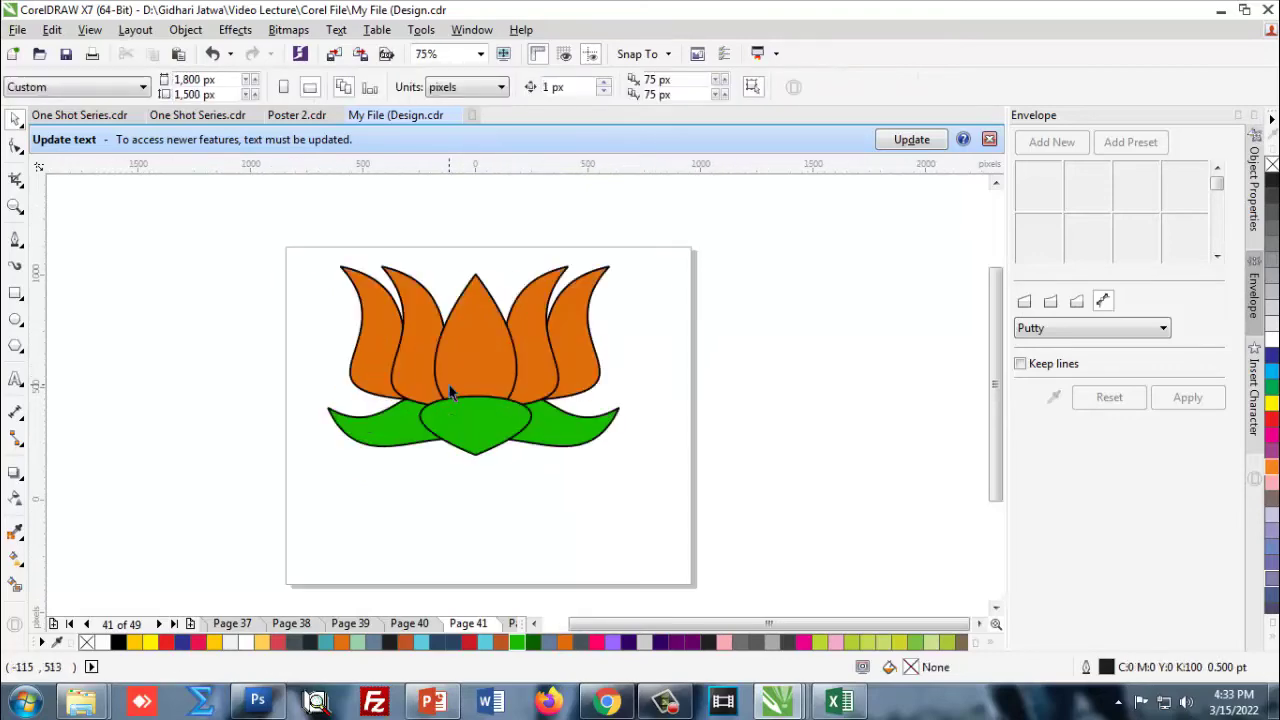
pyautogui.scroll(1, 505, 426)
pyautogui.scroll(-1, 486, 494)
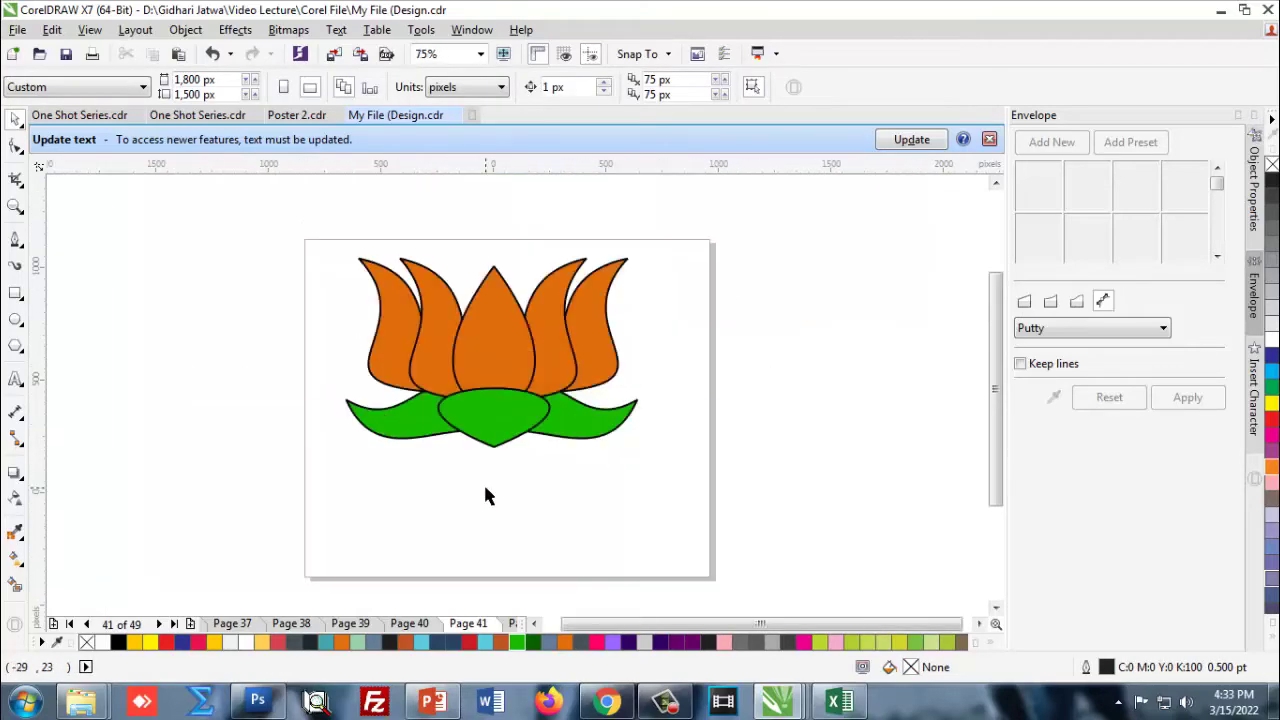
# Draw a slanted straight line about 119 × 256 px running down and left from below the green base's tip.
pyautogui.scroll(1, 483, 482)
pyautogui.click(21, 247)
pyautogui.click(70, 254)
pyautogui.moveTo(502, 420); pyautogui.dragTo(447, 538)
pyautogui.click(18, 118)
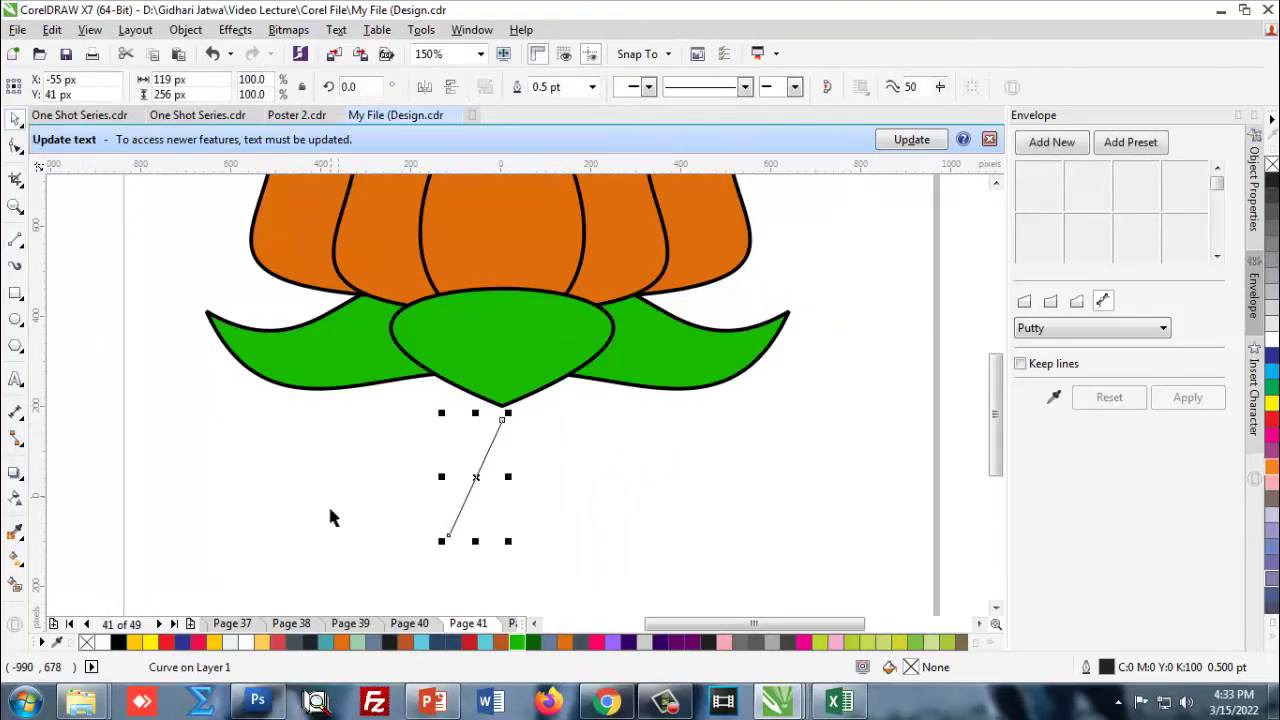
pyautogui.click(337, 514)
pyautogui.click(485, 469)
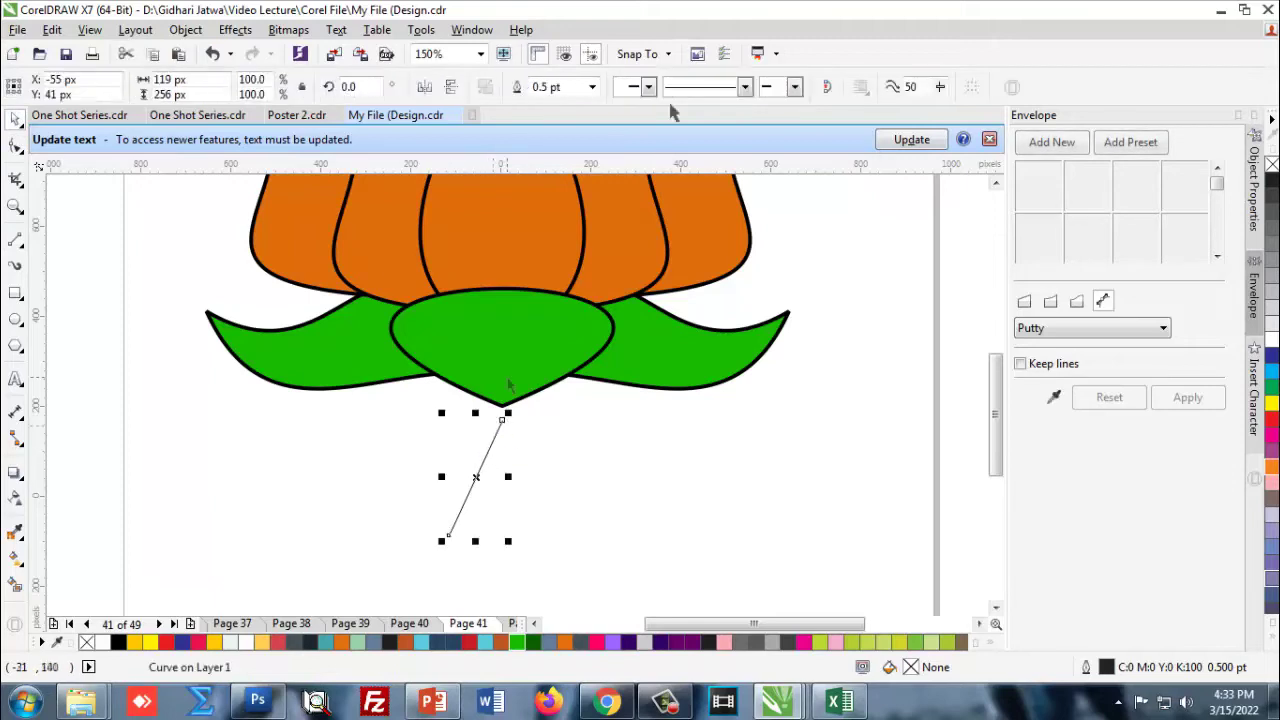
# Set the line's outline width to 2.0 pt and its fill and outline colours to black.
pyautogui.click(592, 87)
pyautogui.click(543, 190)
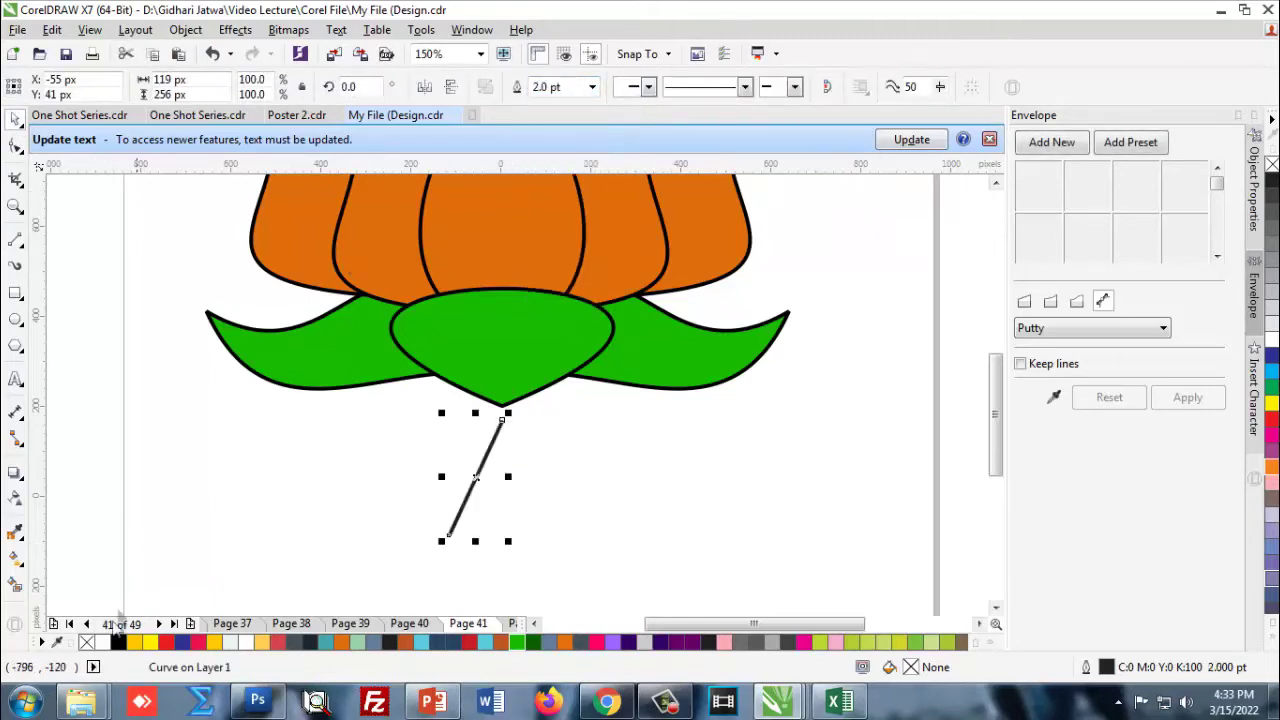
pyautogui.click(121, 643)
pyautogui.rightClick(121, 643)
pyautogui.click(518, 501)
pyautogui.scroll(-1, 494, 425)
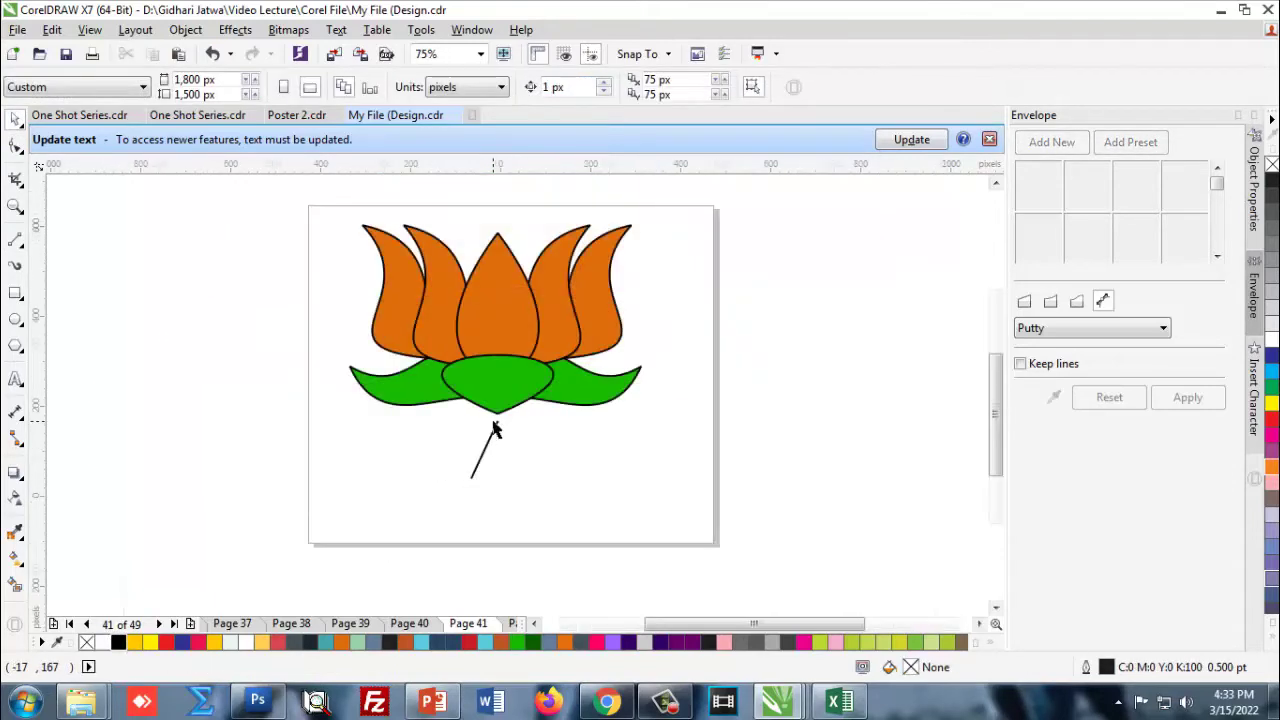
# Move the stem line up so its upper end meets the green base's tip.
pyautogui.scroll(2, 494, 425)
pyautogui.click(505, 440)
pyautogui.moveTo(508, 428); pyautogui.dragTo(509, 399)
pyautogui.scroll(-1, 509, 399)
pyautogui.click(541, 483)
pyautogui.scroll(1, 485, 429)
# Convert the stem line to a curve and bend its middle outward to the right.
pyautogui.doubleClick(479, 431)
pyautogui.click(470, 440)
pyautogui.click(265, 89)
pyautogui.moveTo(466, 450); pyautogui.dragTo(498, 472)
pyautogui.click(16, 118)
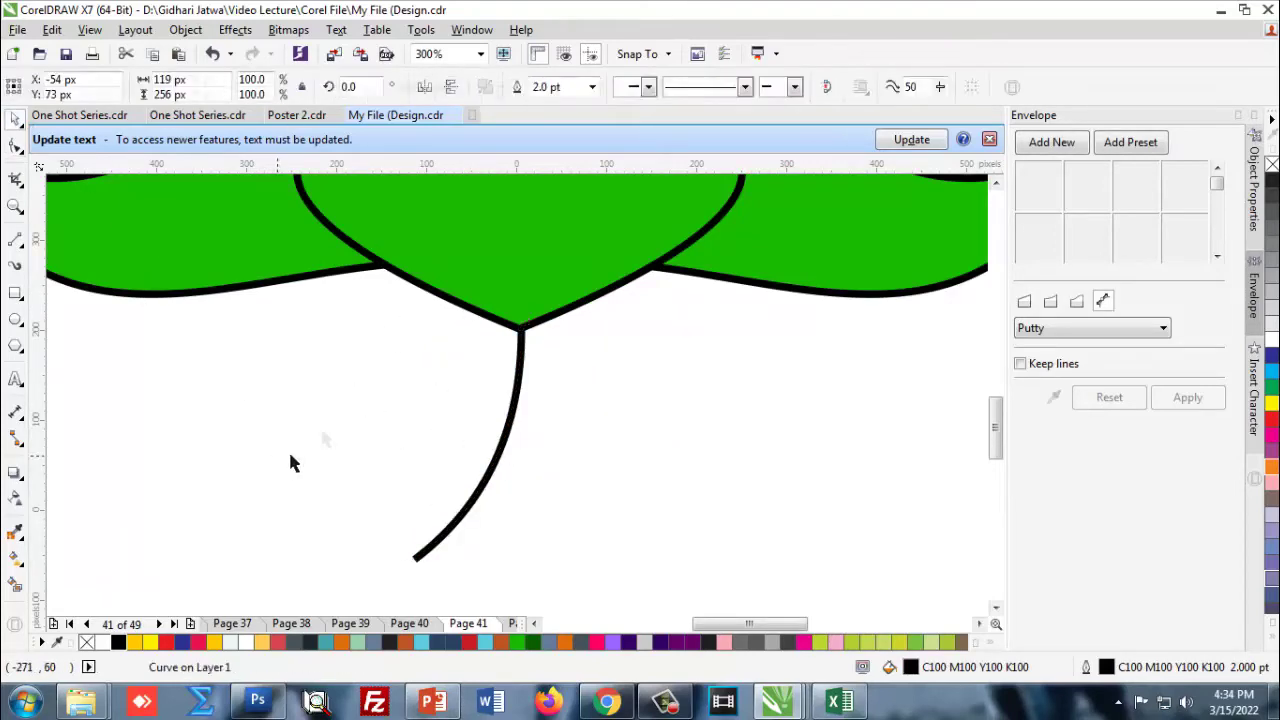
# Place a parallel copy of the curved stem line just right of the original, at about X -41 px and Y 78 px.
pyautogui.scroll(-2, 288, 457)
pyautogui.scroll(1, 420, 360)
pyautogui.click(425, 357)
pyautogui.scroll(1, 425, 357)
pyautogui.moveTo(425, 358); pyautogui.dragTo(477, 337)
pyautogui.scroll(1, 415, 362)
pyautogui.scroll(-2, 477, 337)
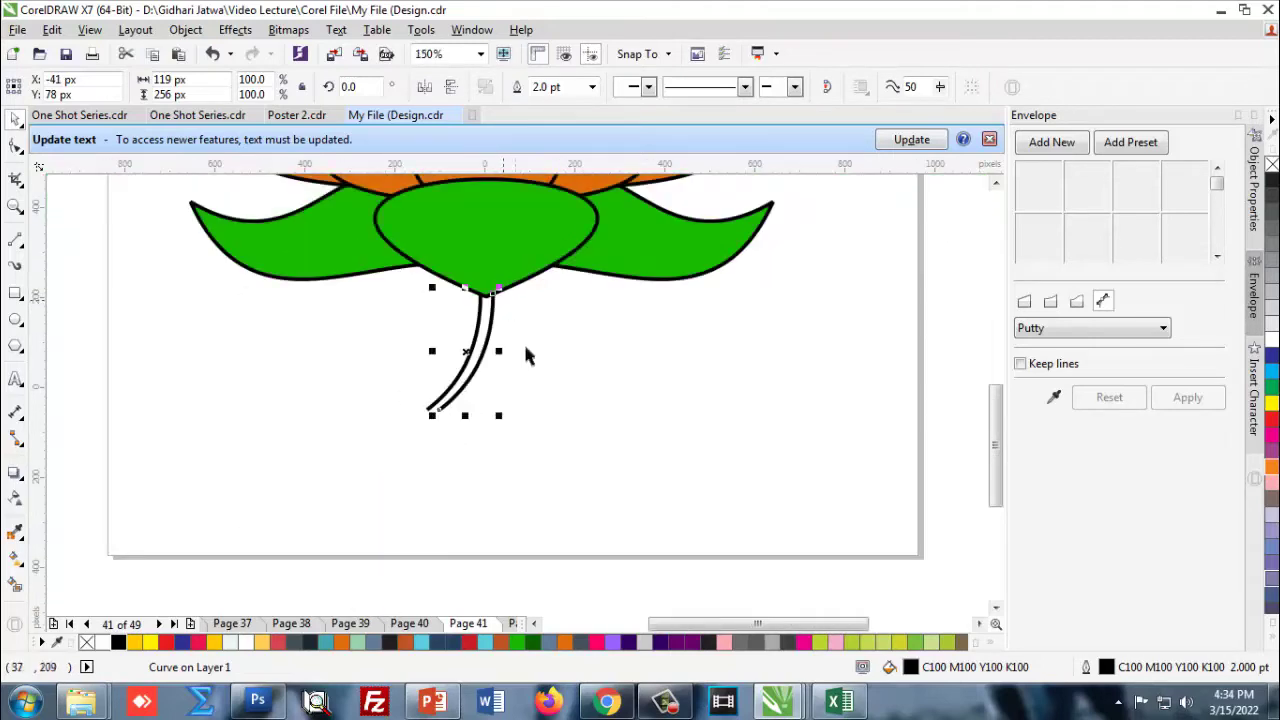
pyautogui.click(522, 344)
# Stretch the right stem line downward to about 268 px high.
pyautogui.scroll(2, 461, 374)
pyautogui.click(456, 453)
pyautogui.scroll(-1, 473, 382)
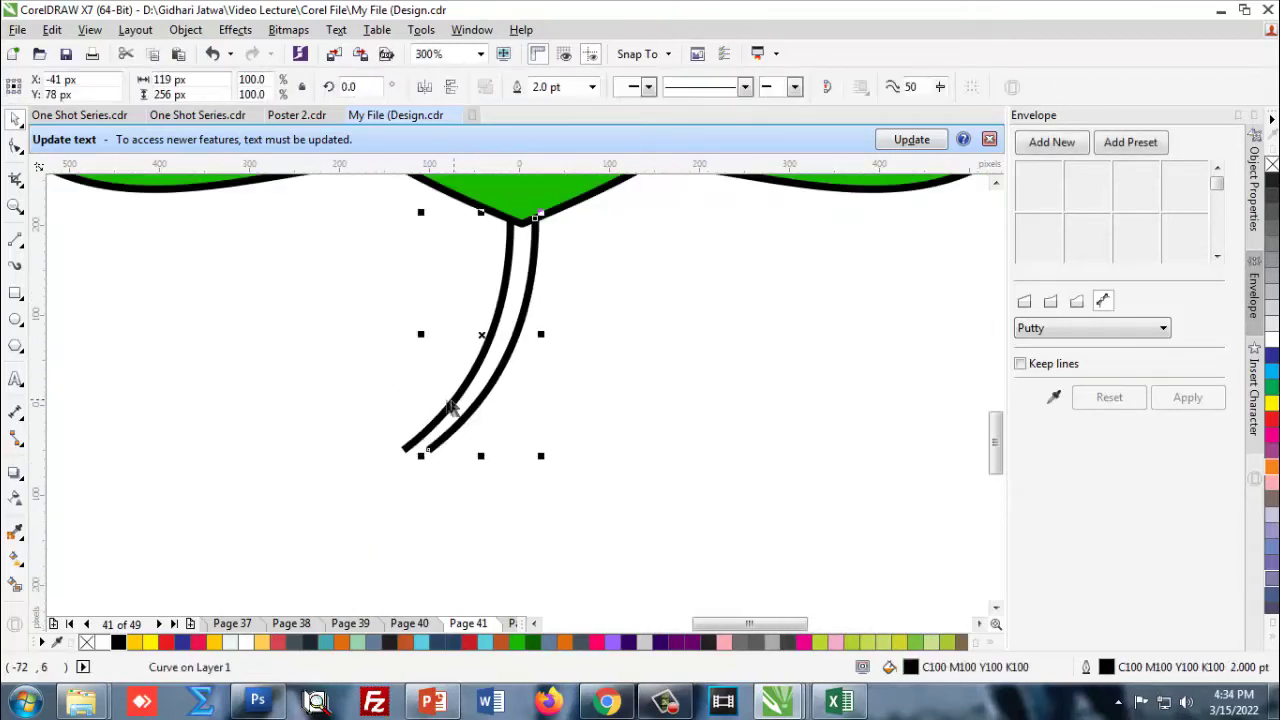
pyautogui.scroll(1, 432, 462)
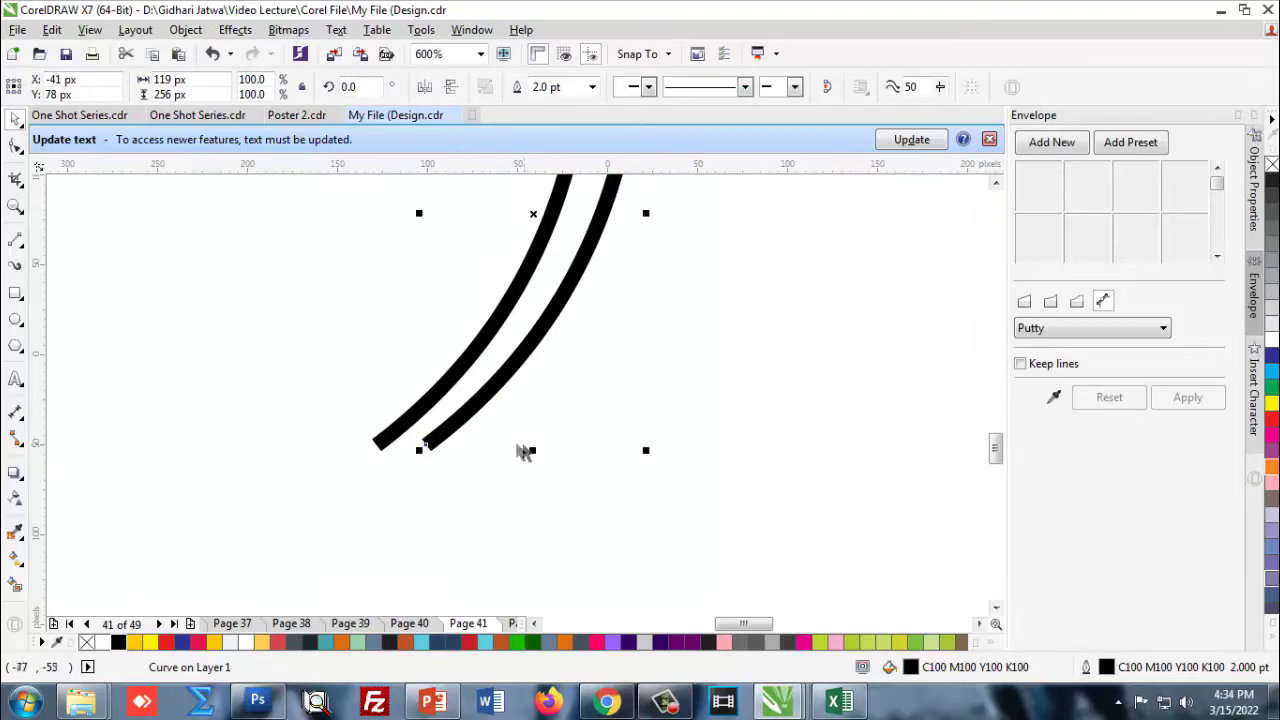
pyautogui.moveTo(534, 450); pyautogui.dragTo(546, 474)
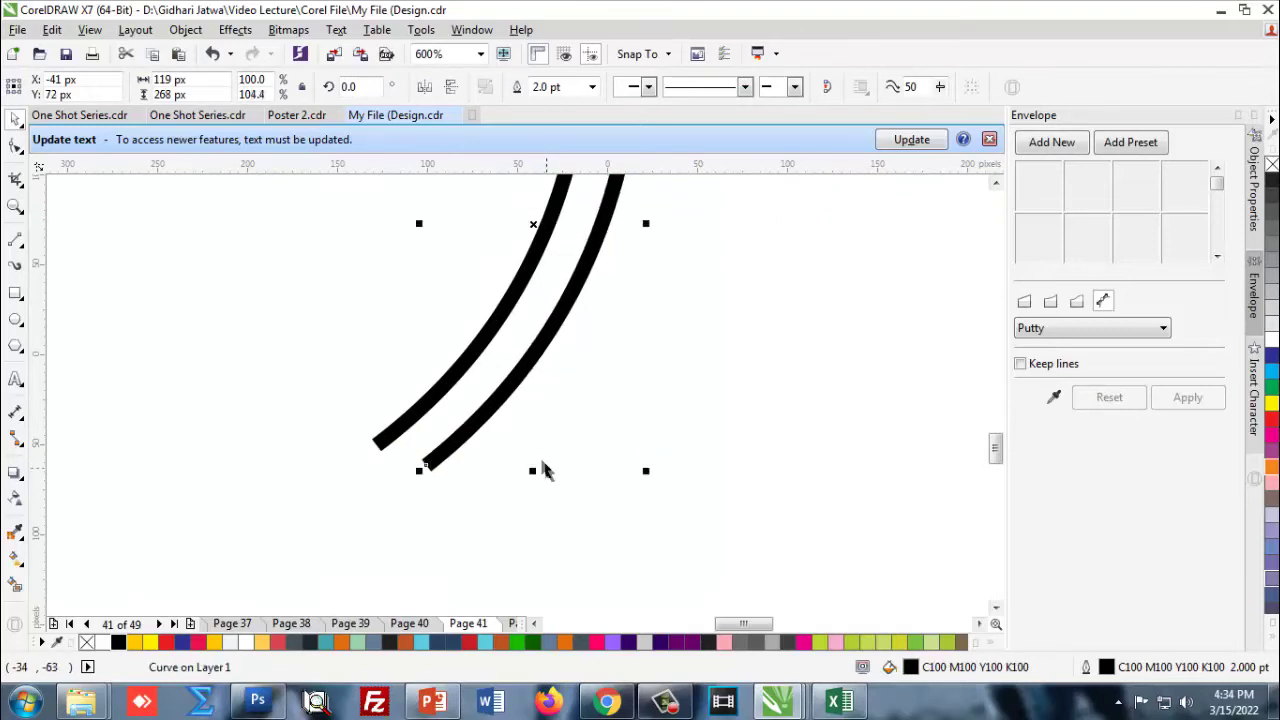
pyautogui.scroll(-2, 532, 437)
# Select the two stem lines and group them.
pyautogui.click(459, 419)
pyautogui.scroll(-1, 457, 419)
pyautogui.scroll(1, 526, 391)
pyautogui.moveTo(505, 413); pyautogui.dragTo(549, 336)
pyautogui.hotkey('ctrl', 'g')
pyautogui.scroll(-1, 541, 438)
pyautogui.click(541, 431)
pyautogui.scroll(-1, 540, 431)
pyautogui.scroll(1, 517, 354)
pyautogui.scroll(1, 472, 494)
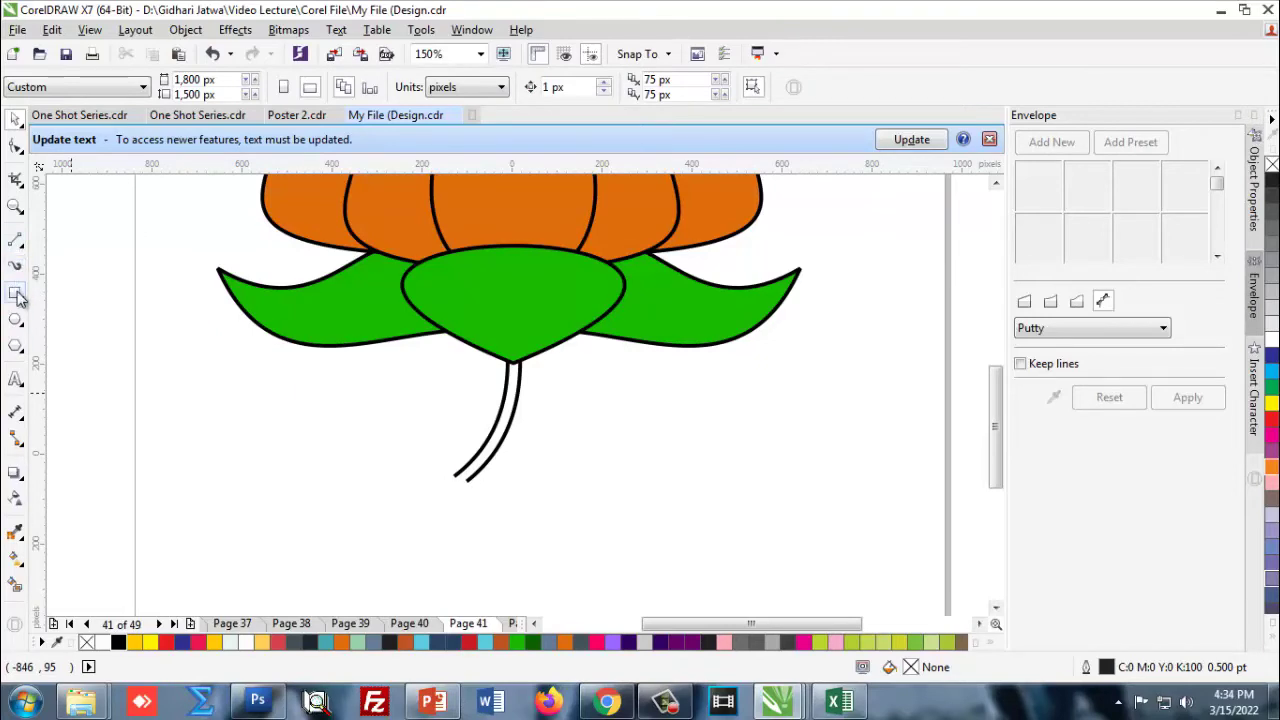
# Draw a rectangle about 36 × 9 px beside the stem's lower end and give it a black fill and no outline.
pyautogui.click(17, 297)
pyautogui.scroll(1, 457, 500)
pyautogui.moveTo(500, 459); pyautogui.dragTo(535, 466)
pyautogui.click(118, 642)
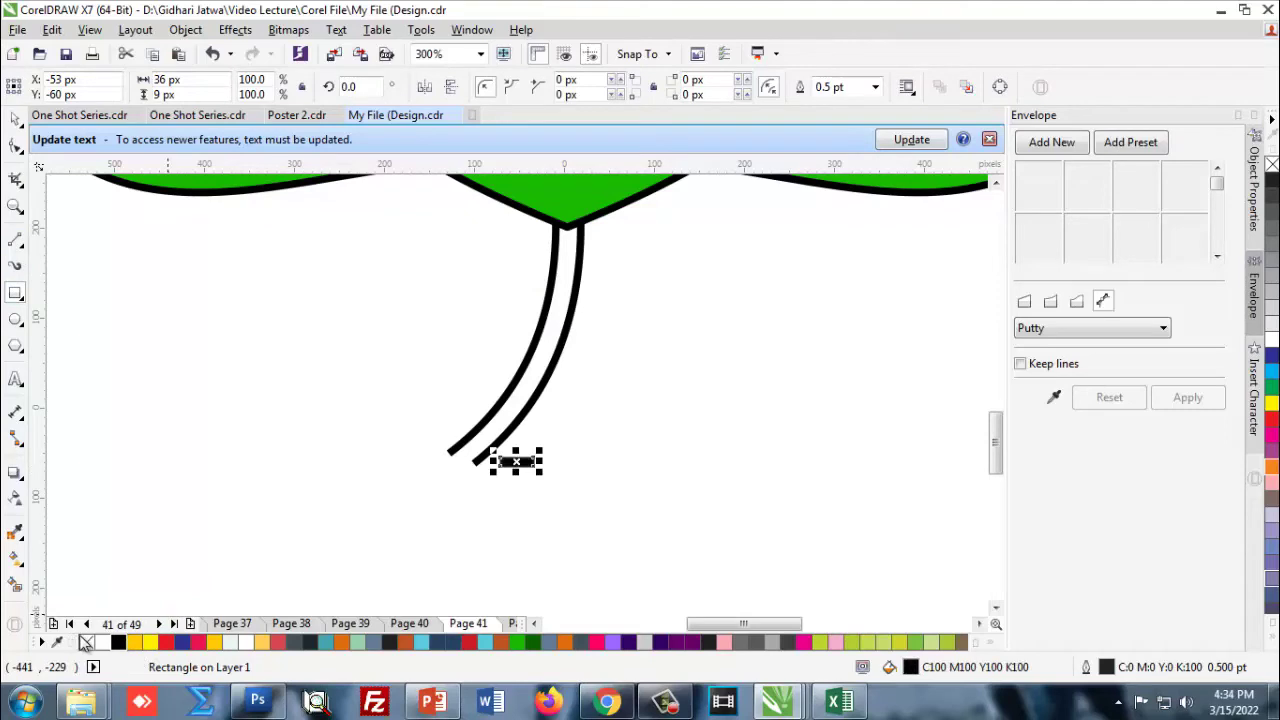
pyautogui.moveTo(501, 531); pyautogui.dragTo(504, 517)
pyautogui.moveTo(371, 506); pyautogui.dragTo(553, 562)
pyautogui.press('Delete')
pyautogui.scroll(1, 497, 479)
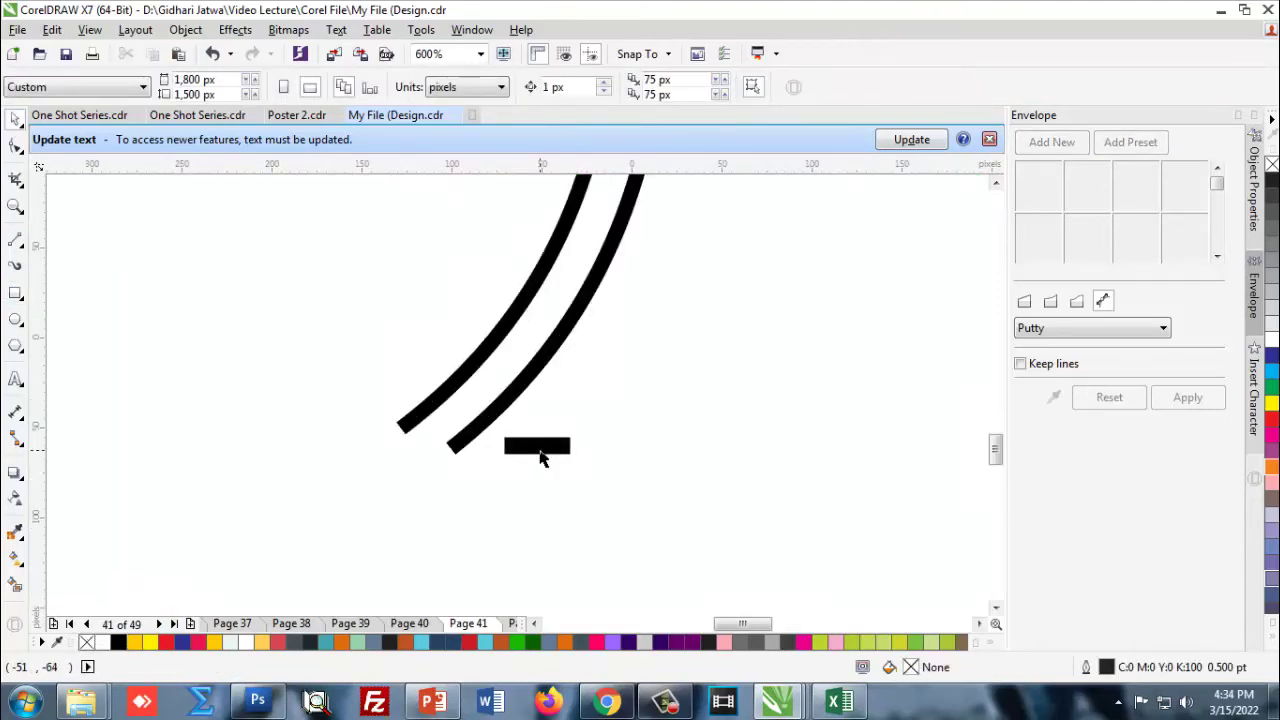
# Move the small black rectangle to the lower end of the right stem line, at about X -80 px and Y -59 px.
pyautogui.scroll(2, 540, 452)
pyautogui.moveTo(537, 447); pyautogui.dragTo(488, 446)
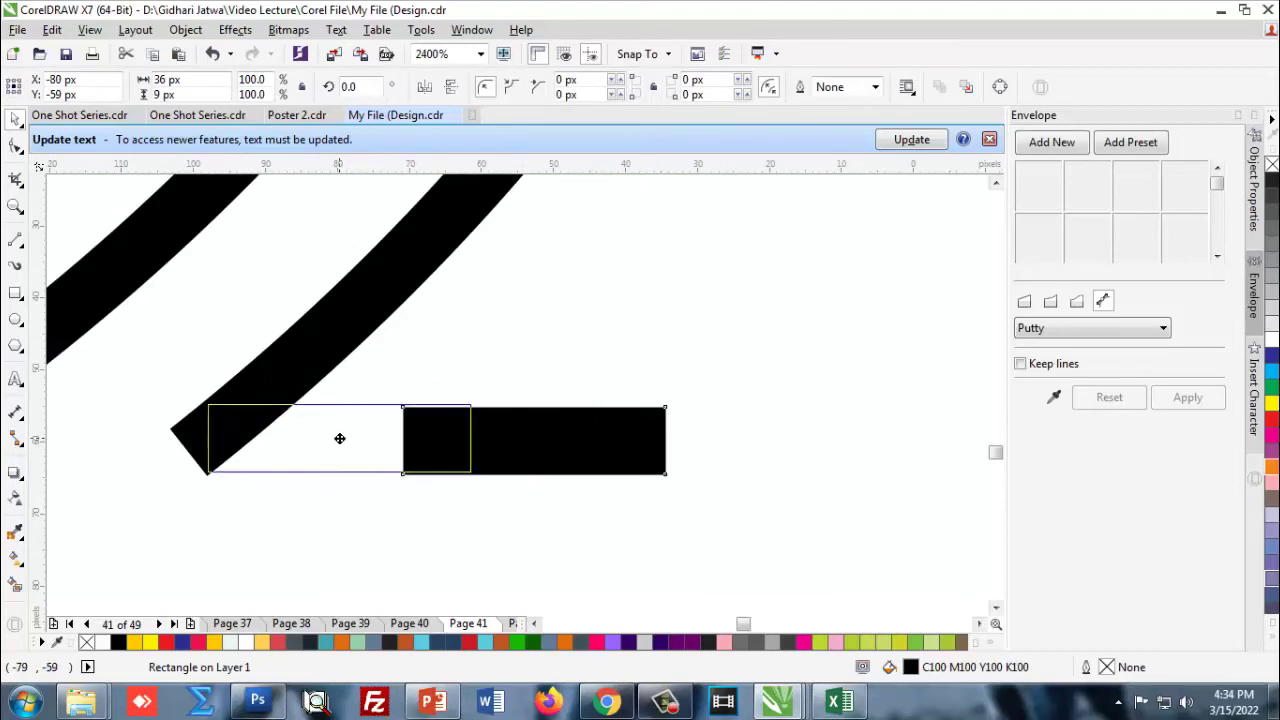
pyautogui.moveTo(340, 438); pyautogui.dragTo(340, 438)
pyautogui.scroll(-2, 424, 331)
# Duplicate the small black rectangle rightward at equal spacing to form a horizontal row of six dashes.
pyautogui.click(457, 321)
pyautogui.click(408, 357)
pyautogui.moveTo(416, 362); pyautogui.dragTo(519, 361)
pyautogui.scroll(-2, 505, 425)
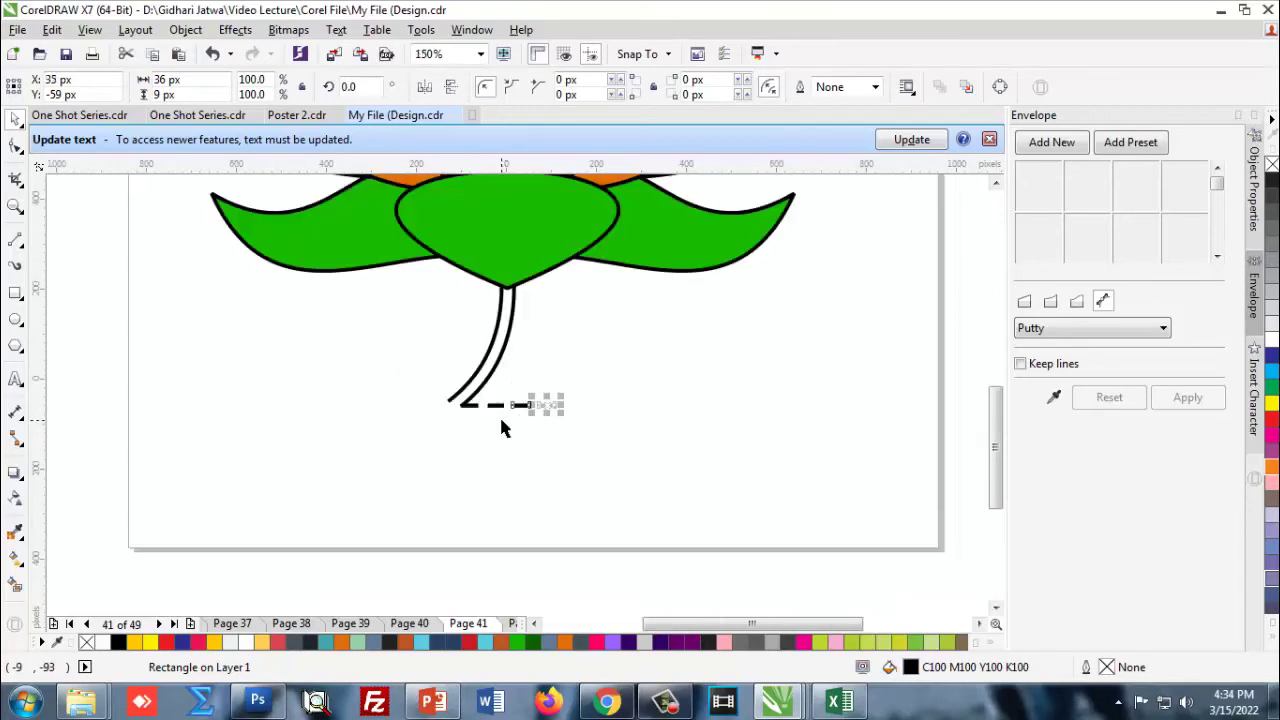
pyautogui.hotkey('ctrl', 'd')
pyautogui.hotkey('ctrl', 'd')
pyautogui.press('Escape')
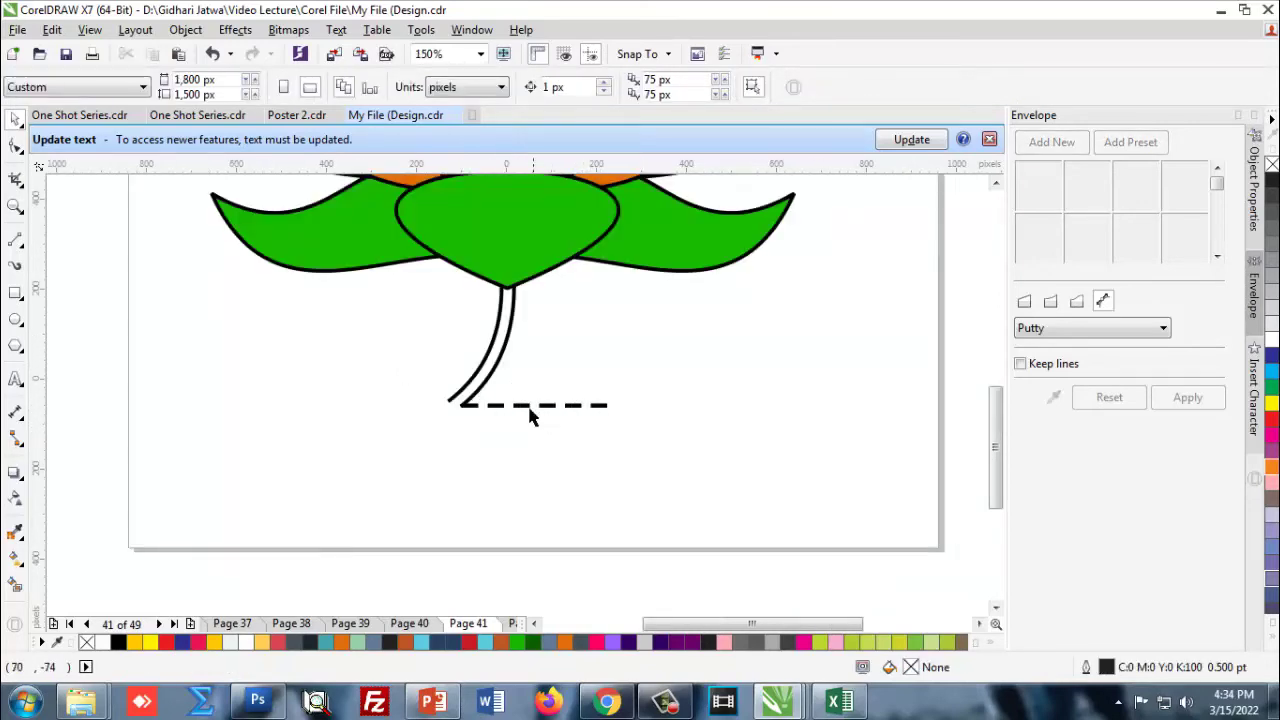
# Copy the two leftmost dashes to the left of the stem, at about X -177 px and Y -59 px.
pyautogui.moveTo(496, 396); pyautogui.dragTo(363, 360)
pyautogui.scroll(2, 466, 398)
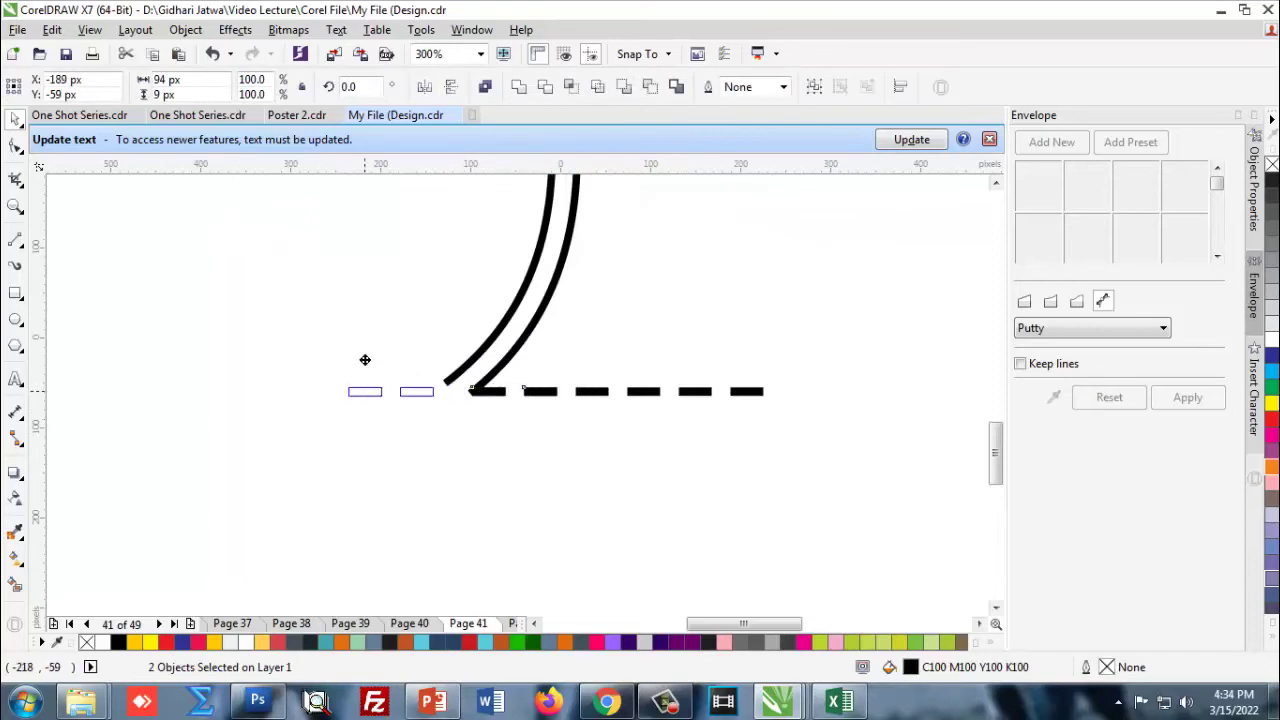
pyautogui.scroll(4, 425, 394)
pyautogui.moveTo(415, 415); pyautogui.dragTo(460, 415)
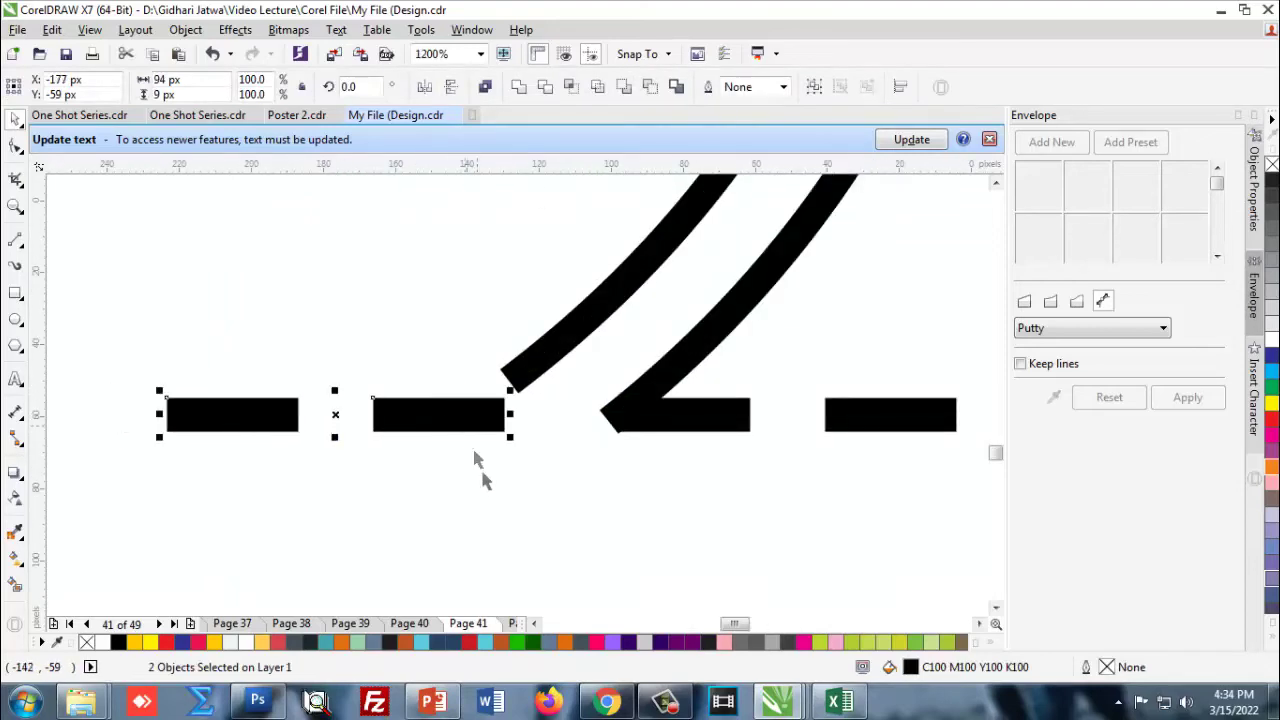
# Ungroup the two curved stem lines.
pyautogui.click(472, 450)
pyautogui.doubleClick(522, 380)
pyautogui.scroll(-2, 554, 460)
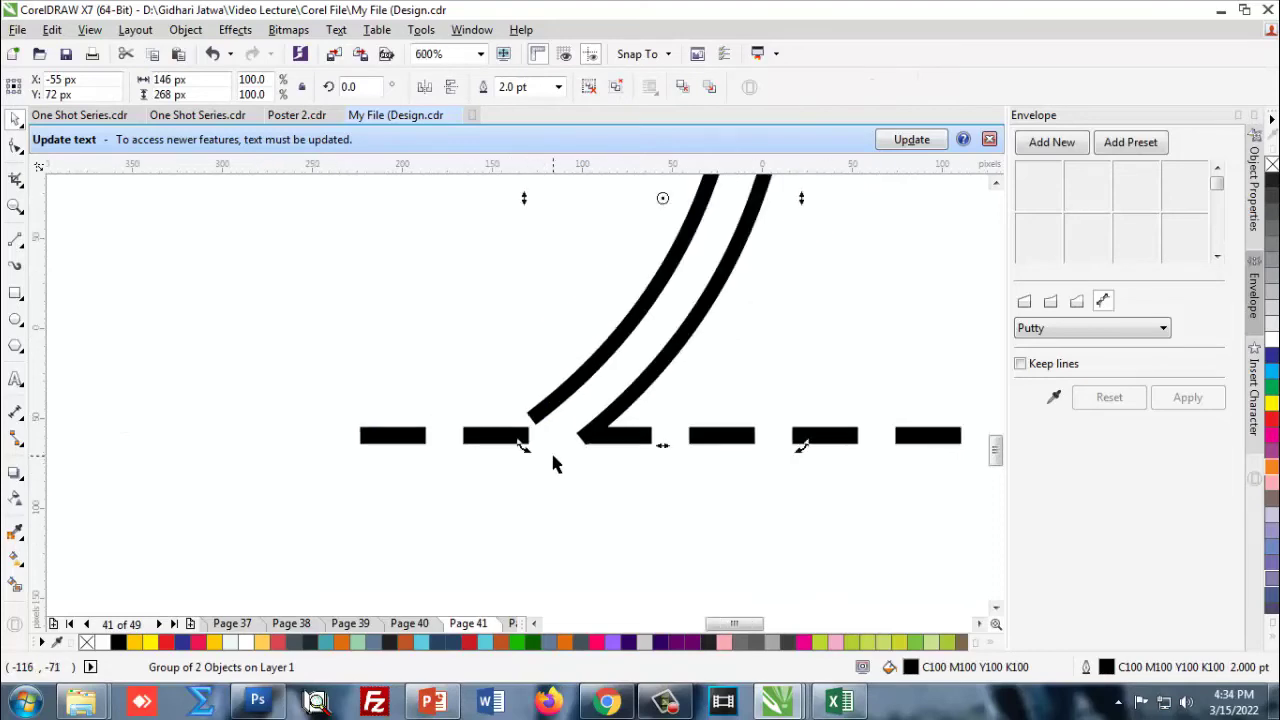
pyautogui.click(608, 351)
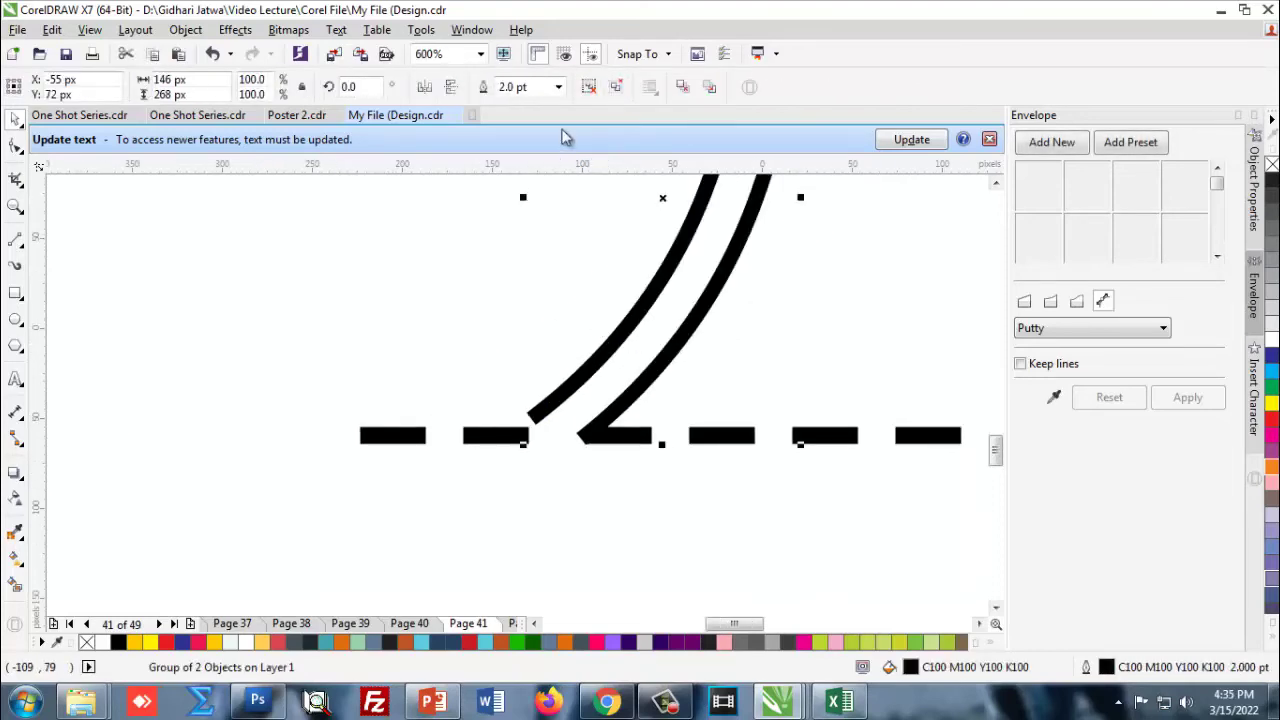
pyautogui.click(618, 86)
# Extend the lower end node of the left stem line down onto the adjacent dash, at about X -135 px and Y -61 px.
pyautogui.click(560, 395)
pyautogui.scroll(1, 549, 400)
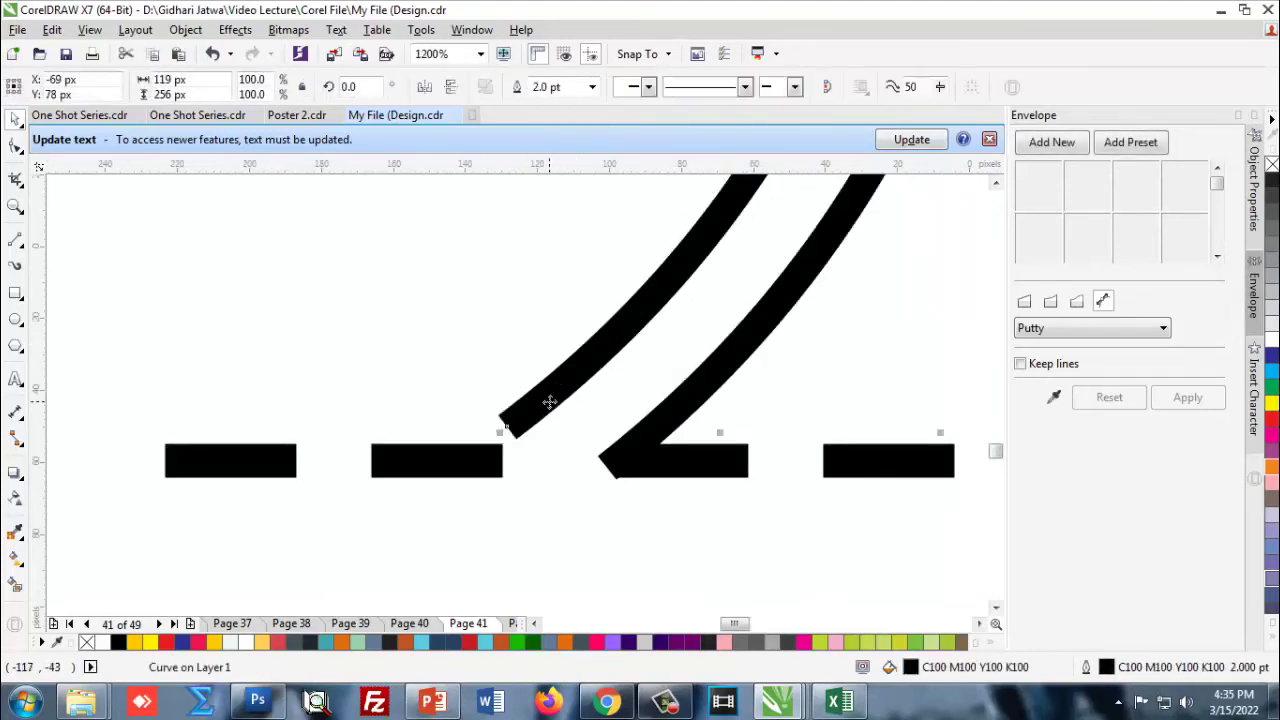
pyautogui.press('F10')
pyautogui.moveTo(506, 423); pyautogui.dragTo(483, 469)
pyautogui.scroll(2, 486, 471)
pyautogui.scroll(-5, 462, 465)
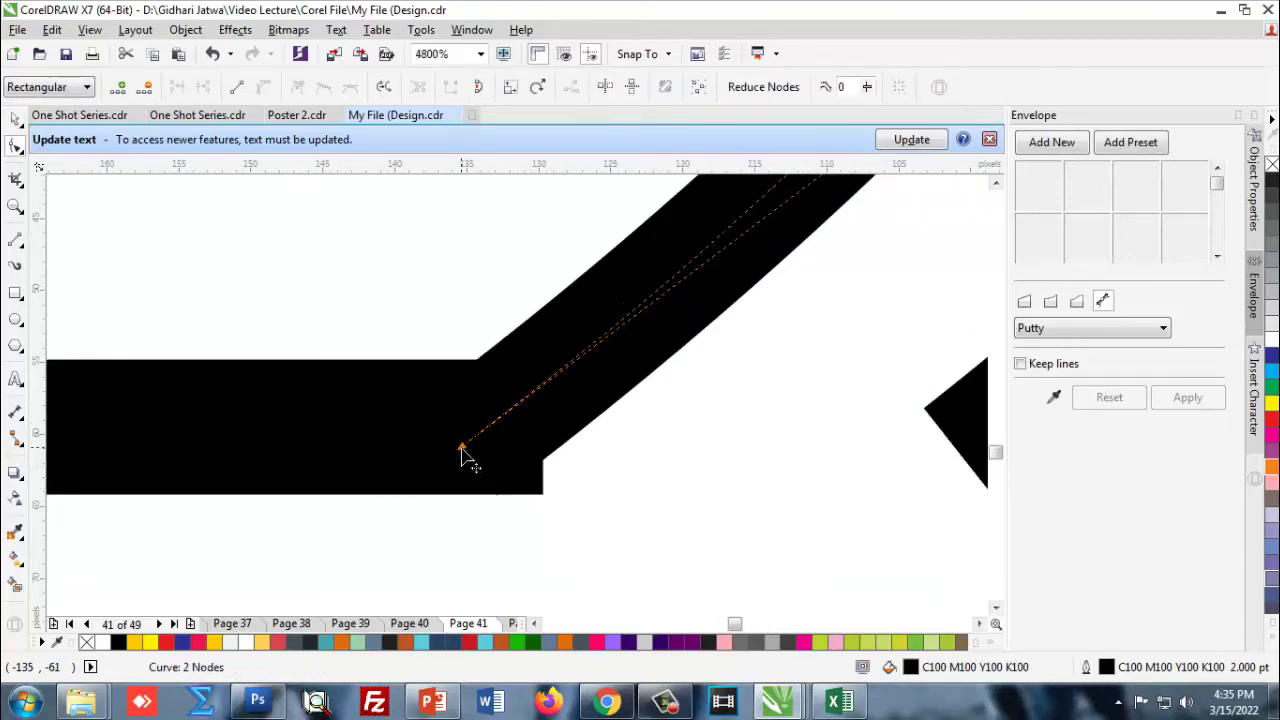
pyautogui.click(14, 120)
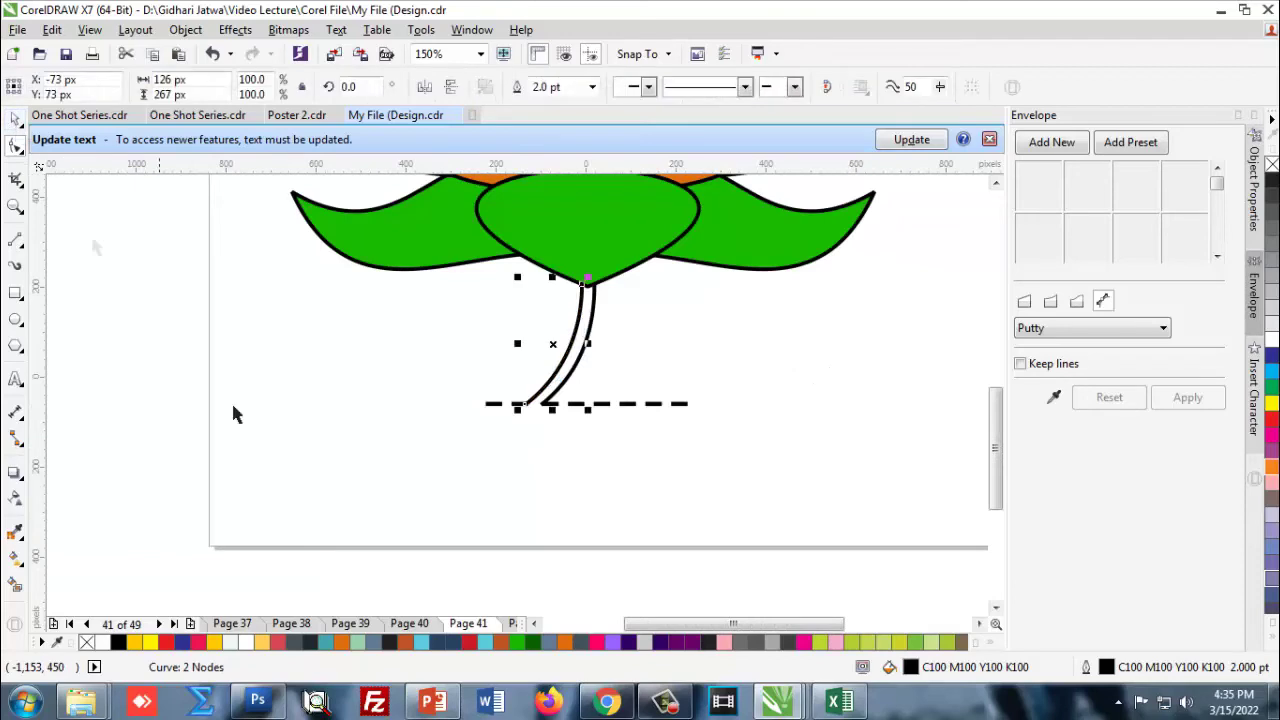
# Copy the two leftmost dashes further left along the row, at about X -290 px and Y -59 px.
pyautogui.click(494, 423)
pyautogui.scroll(1, 494, 423)
pyautogui.moveTo(395, 443); pyautogui.dragTo(561, 352)
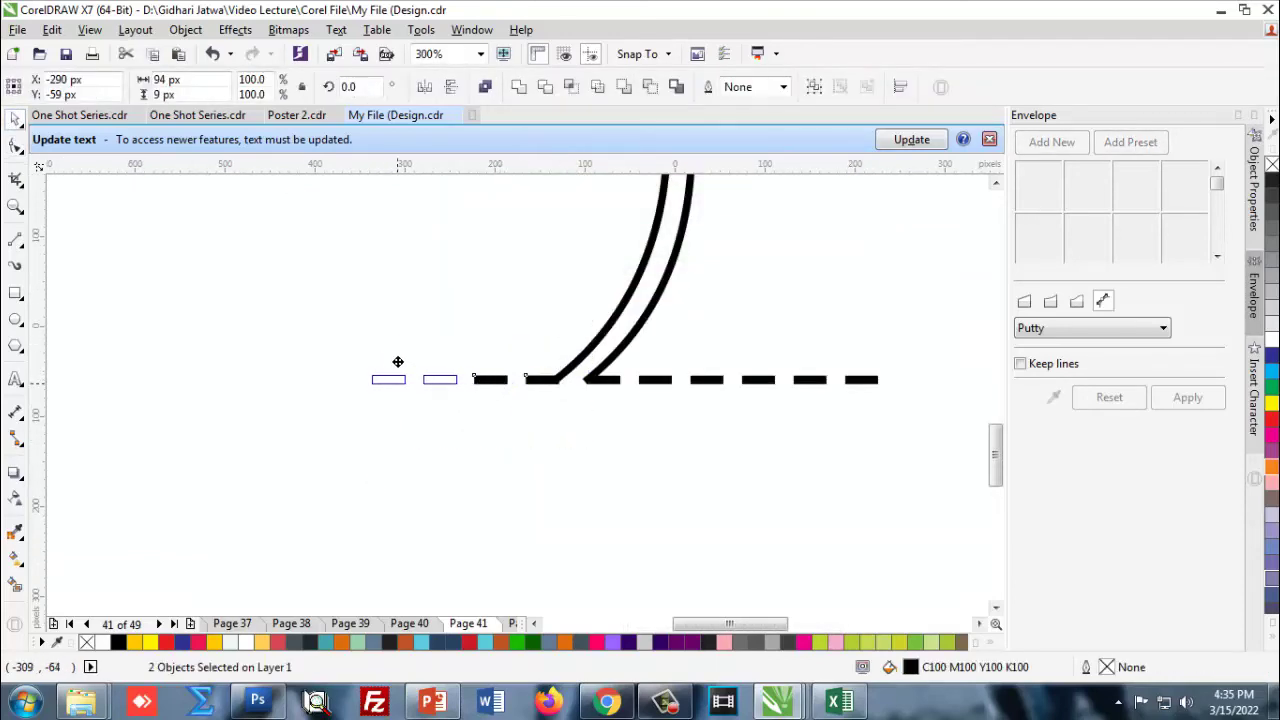
pyautogui.moveTo(397, 361); pyautogui.dragTo(397, 362)
pyautogui.click(391, 442)
# Group all ten dashes beneath the stem.
pyautogui.scroll(-2, 347, 490)
pyautogui.moveTo(558, 410); pyautogui.dragTo(558, 410)
pyautogui.scroll(1, 420, 466)
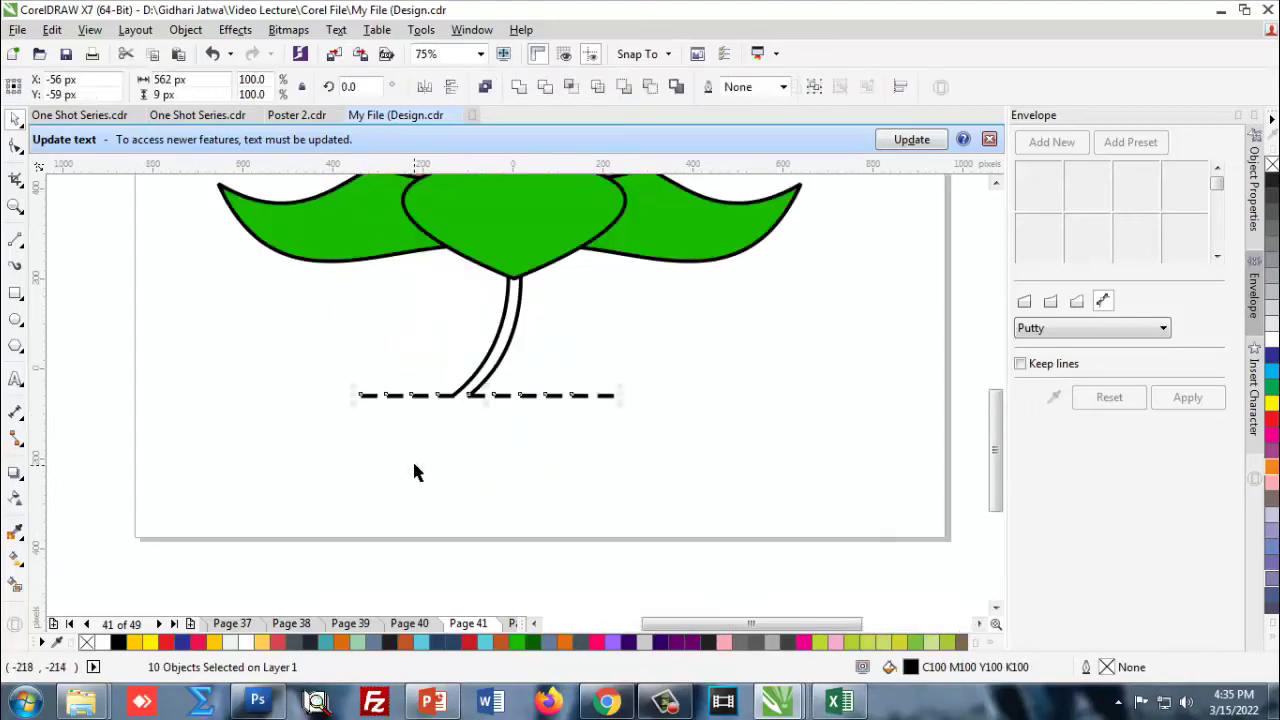
pyautogui.hotkey('ctrl', 'g')
# Duplicate the grouped dash row downward twice at equal spacing to form three rows.
pyautogui.scroll(1, 507, 388)
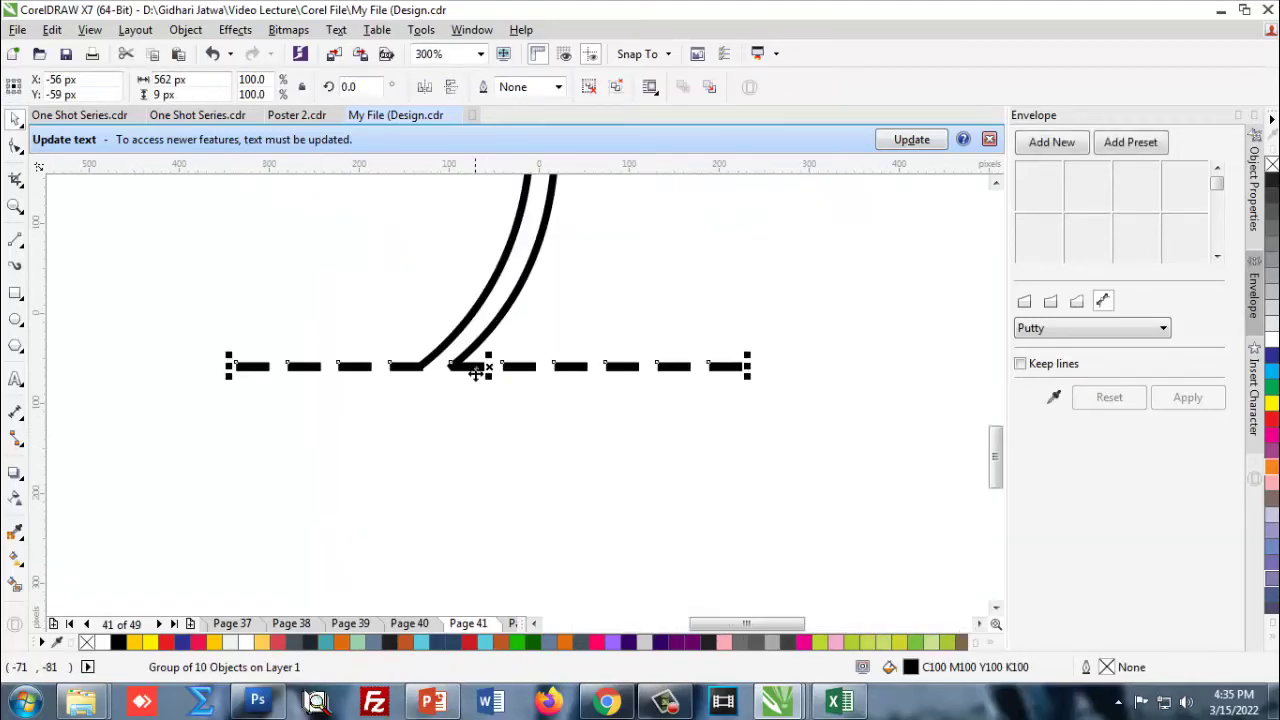
pyautogui.moveTo(475, 370); pyautogui.dragTo(468, 403)
pyautogui.click(463, 434)
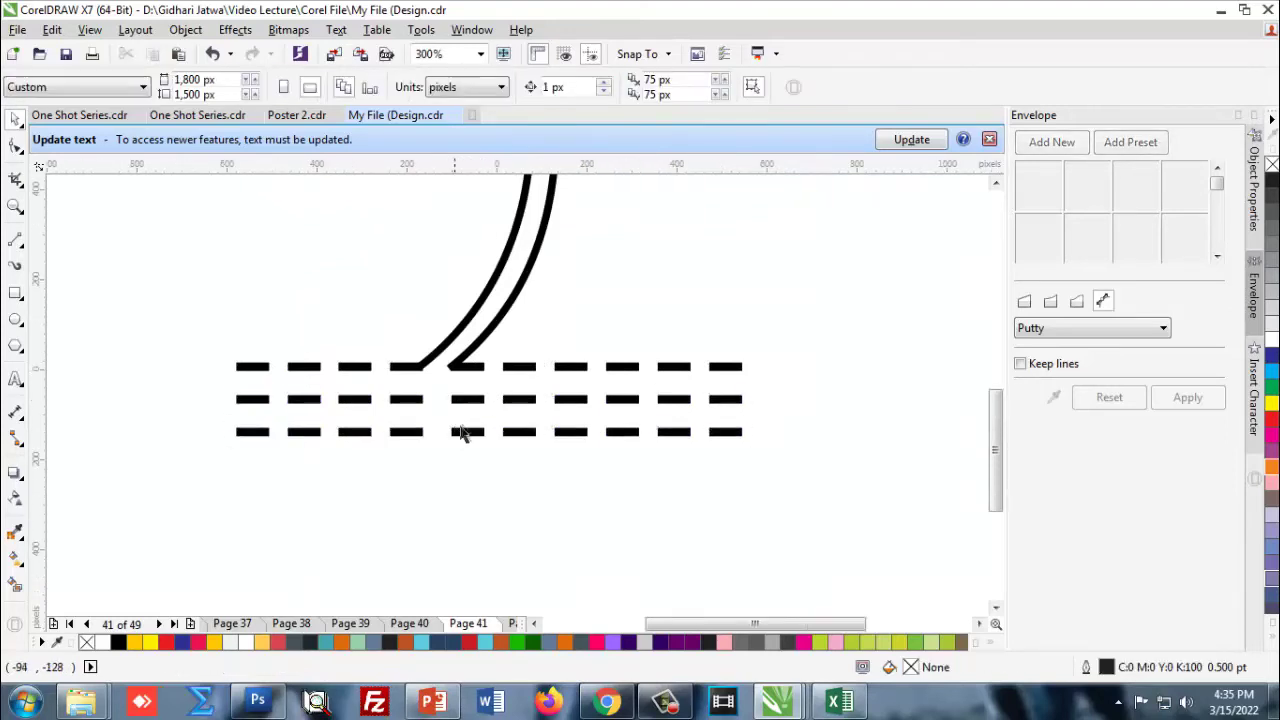
pyautogui.scroll(-3, 497, 486)
pyautogui.scroll(1, 527, 410)
pyautogui.scroll(-1, 523, 414)
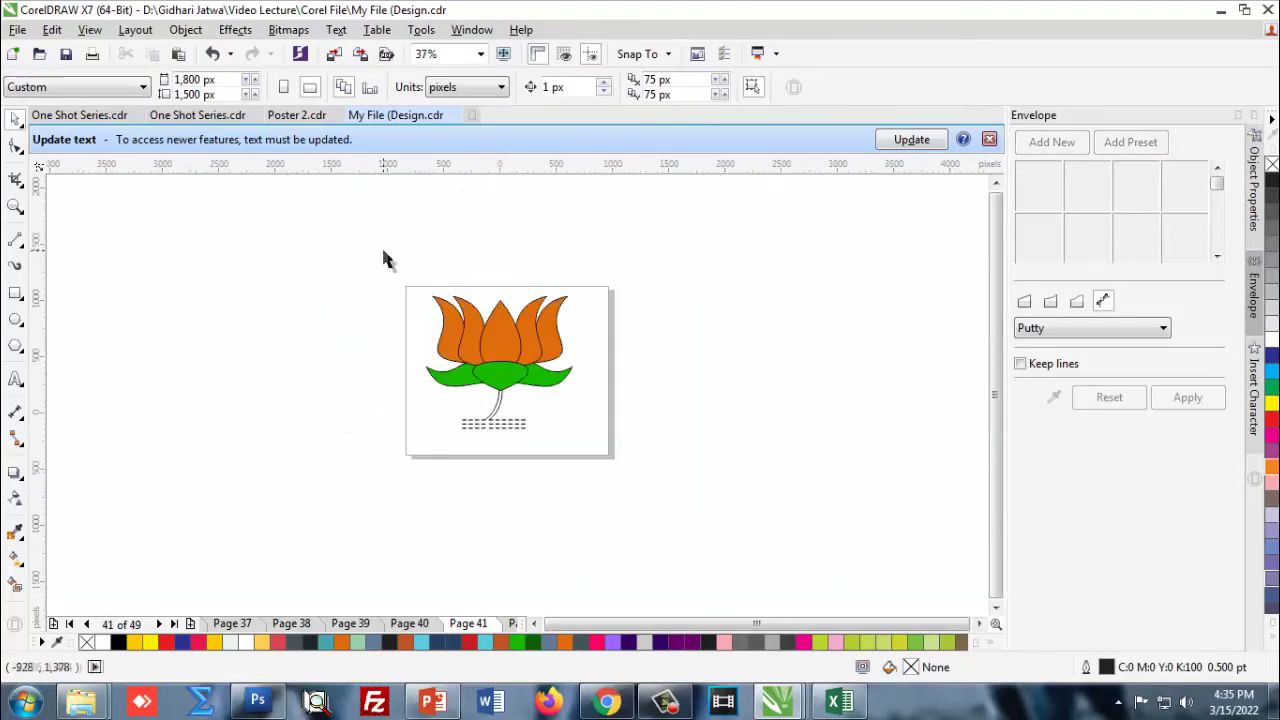
# Group all petals, leaves, stem lines and dash rows into one lotus object.
pyautogui.moveTo(386, 257); pyautogui.dragTo(645, 505)
pyautogui.scroll(1, 522, 345)
pyautogui.moveTo(522, 345); pyautogui.dragTo(546, 351)
pyautogui.press('Escape')
pyautogui.moveTo(322, 232); pyautogui.dragTo(709, 574)
pyautogui.hotkey('ctrl', 'g')
pyautogui.press('Escape')
pyautogui.scroll(-1, 501, 341)
pyautogui.scroll(1, 501, 341)
# Scale the grouped lotus down to about 978 × 889 px and reposition it near the middle of the page.
pyautogui.moveTo(317, 221); pyautogui.dragTo(723, 578)
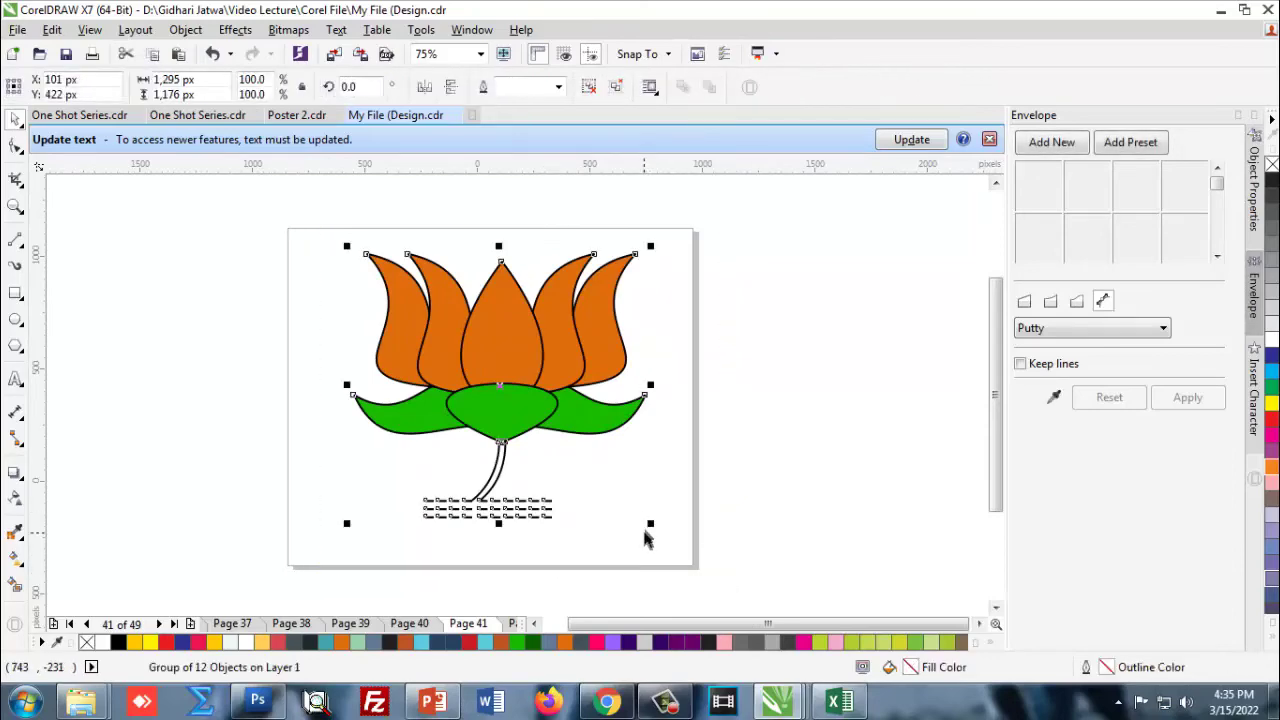
pyautogui.moveTo(649, 525); pyautogui.dragTo(615, 491)
pyautogui.moveTo(498, 350); pyautogui.dragTo(475, 335)
pyautogui.click(576, 425)
pyautogui.scroll(1, 485, 344)
pyautogui.scroll(-1, 459, 358)
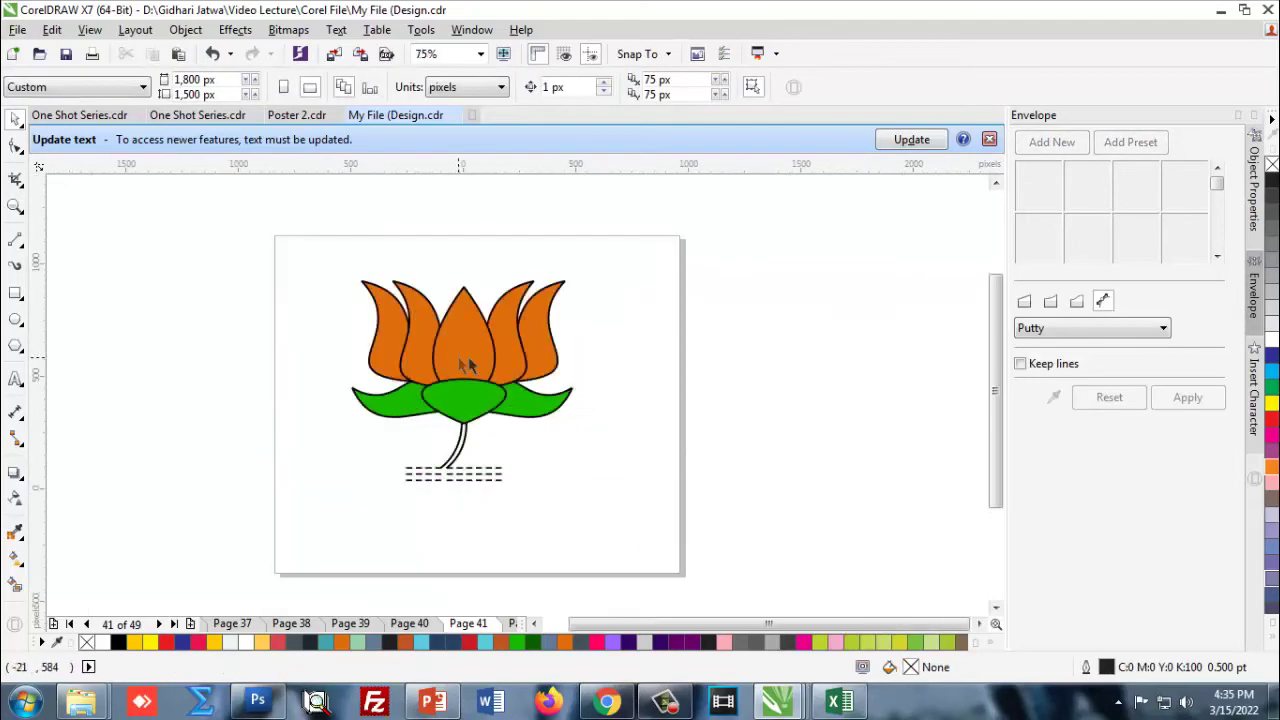
# Add the text "BJP" in 24 pt Arial on the central petal and colour it white.
pyautogui.scroll(1, 411, 352)
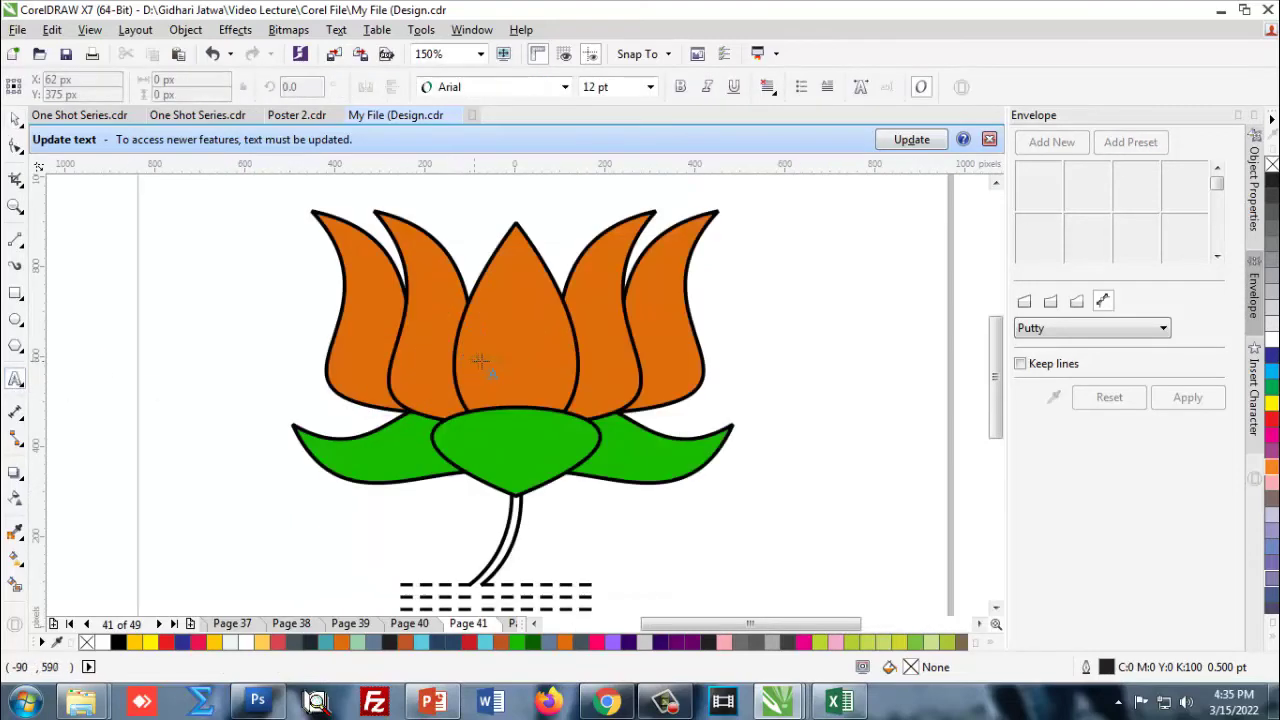
pyautogui.click(491, 364)
pyautogui.write('BJP')
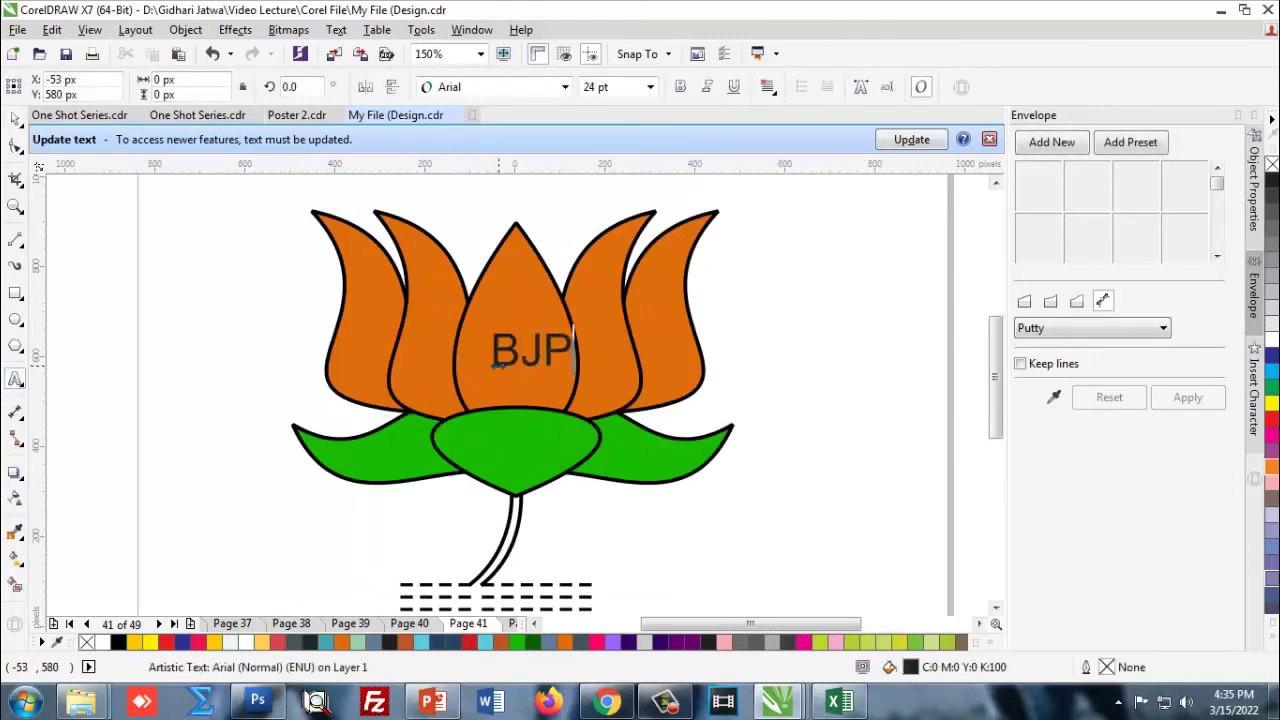
pyautogui.click(11, 119)
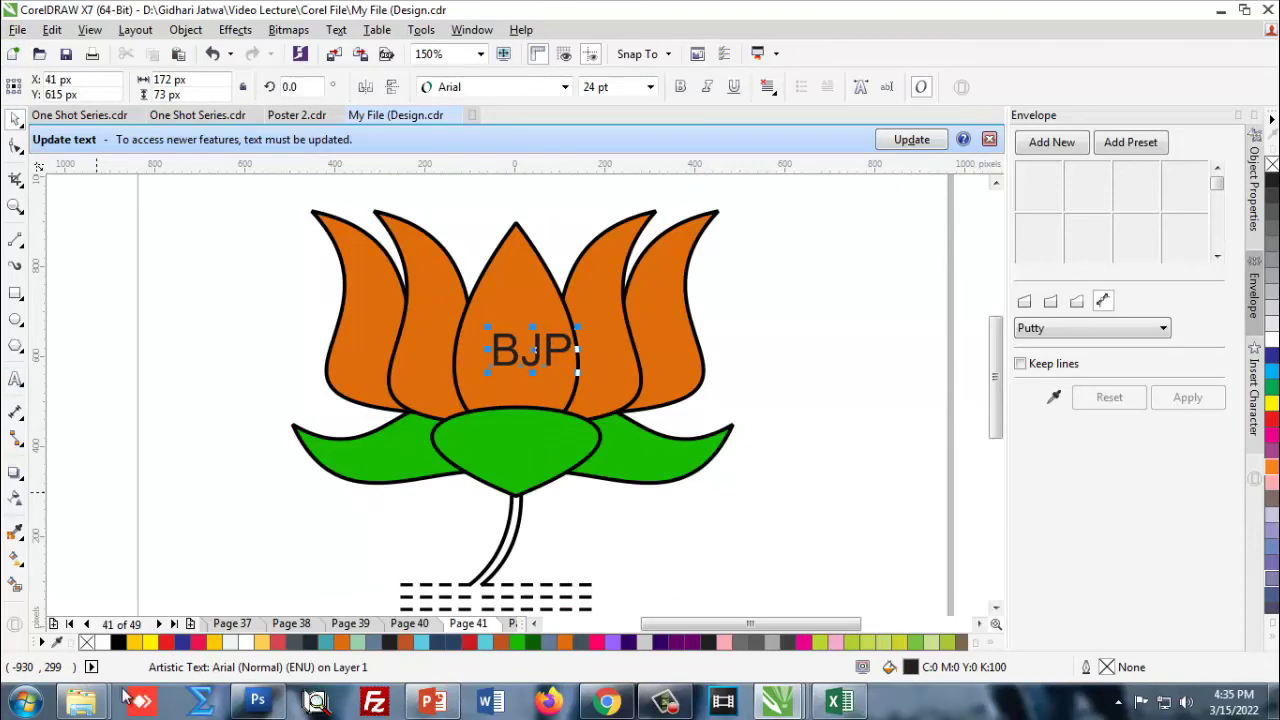
pyautogui.click(247, 642)
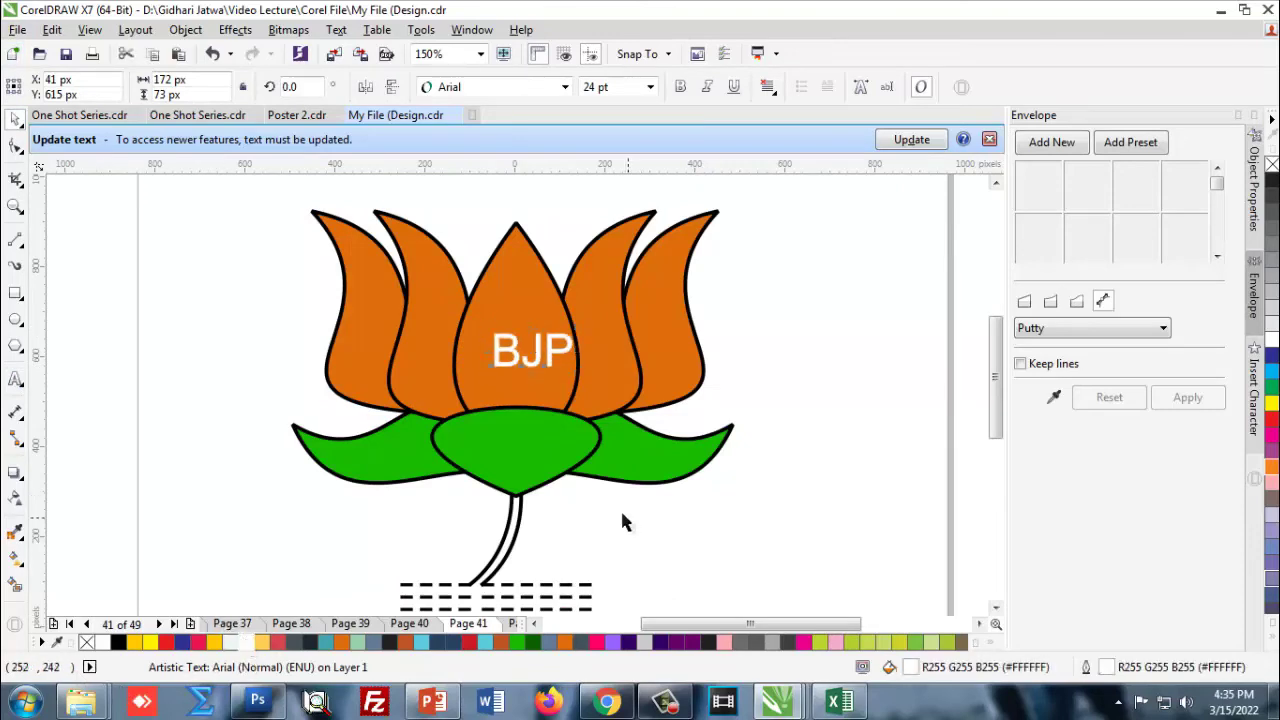
# Centre the "BJP" text on the middle petal, enlarge it to about 28.675 pt and make it bold.
pyautogui.scroll(1, 505, 355)
pyautogui.moveTo(507, 355); pyautogui.dragTo(481, 386)
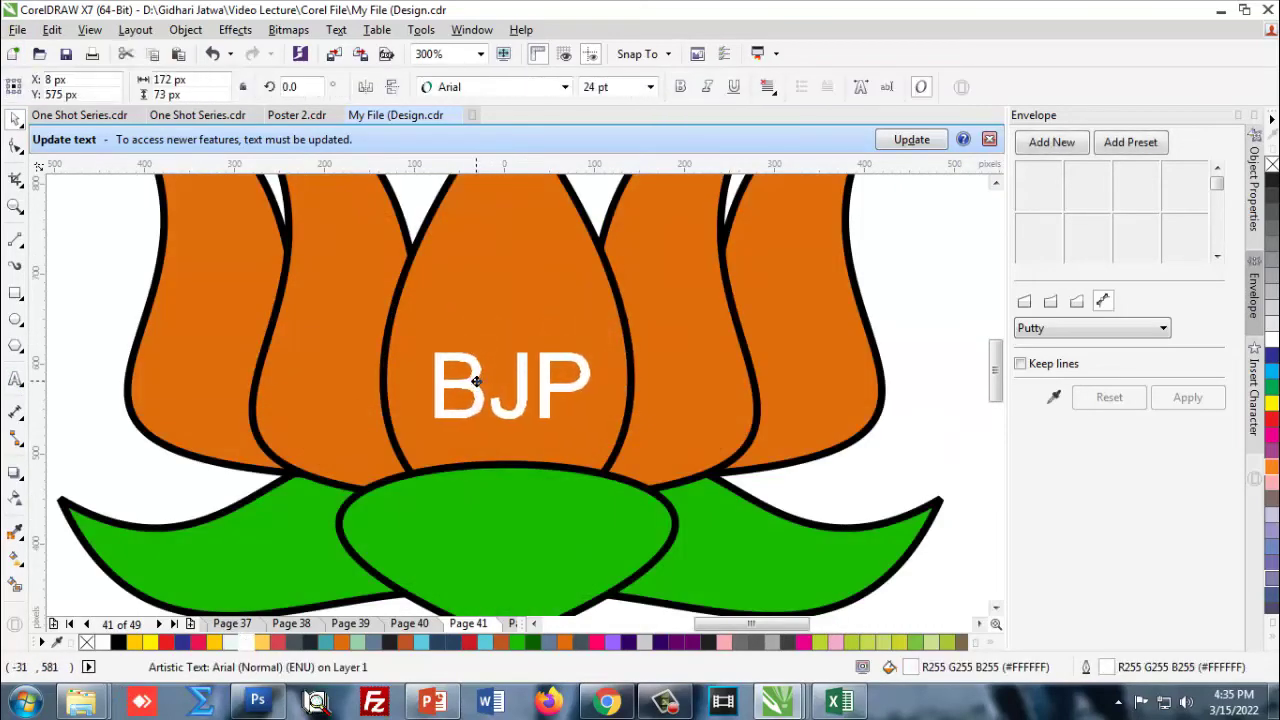
pyautogui.moveTo(588, 415); pyautogui.dragTo(607, 428)
pyautogui.scroll(-2, 465, 320)
pyautogui.click(680, 88)
pyautogui.click(626, 423)
pyautogui.scroll(1, 466, 328)
pyautogui.click(463, 330)
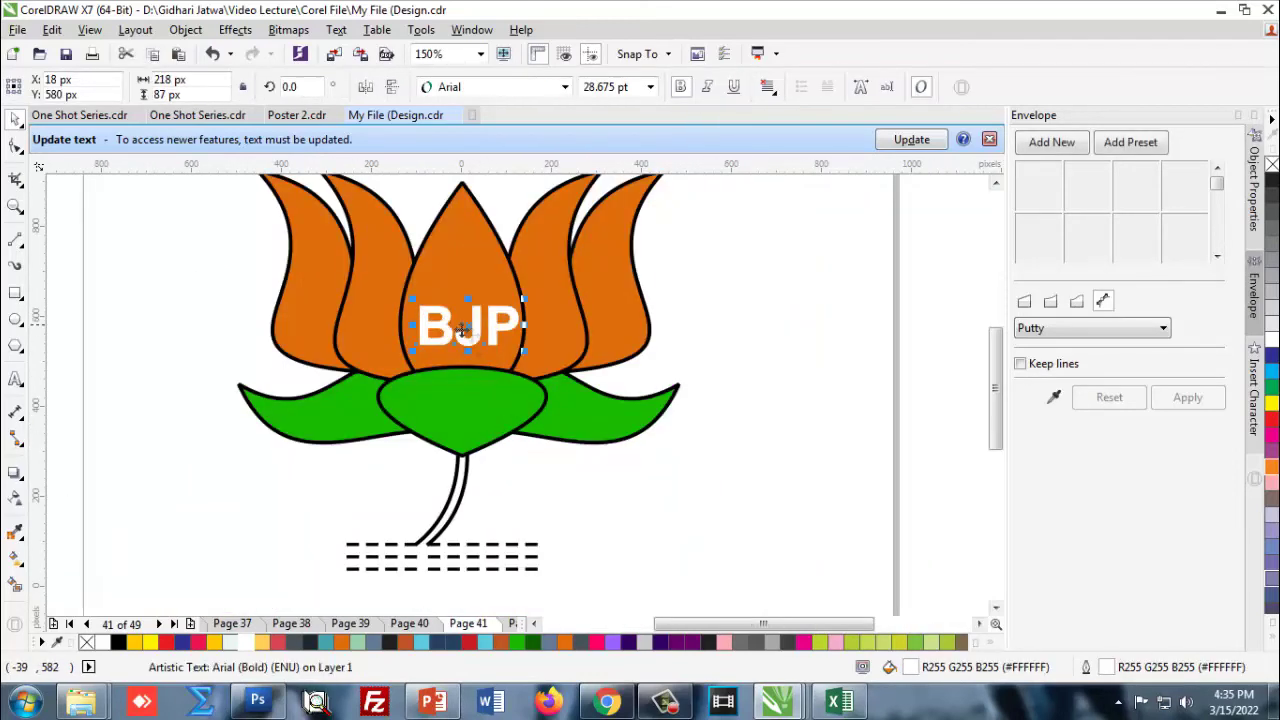
# Group the "BJP" text with the lotus.
pyautogui.click(585, 488)
pyautogui.scroll(-1, 505, 418)
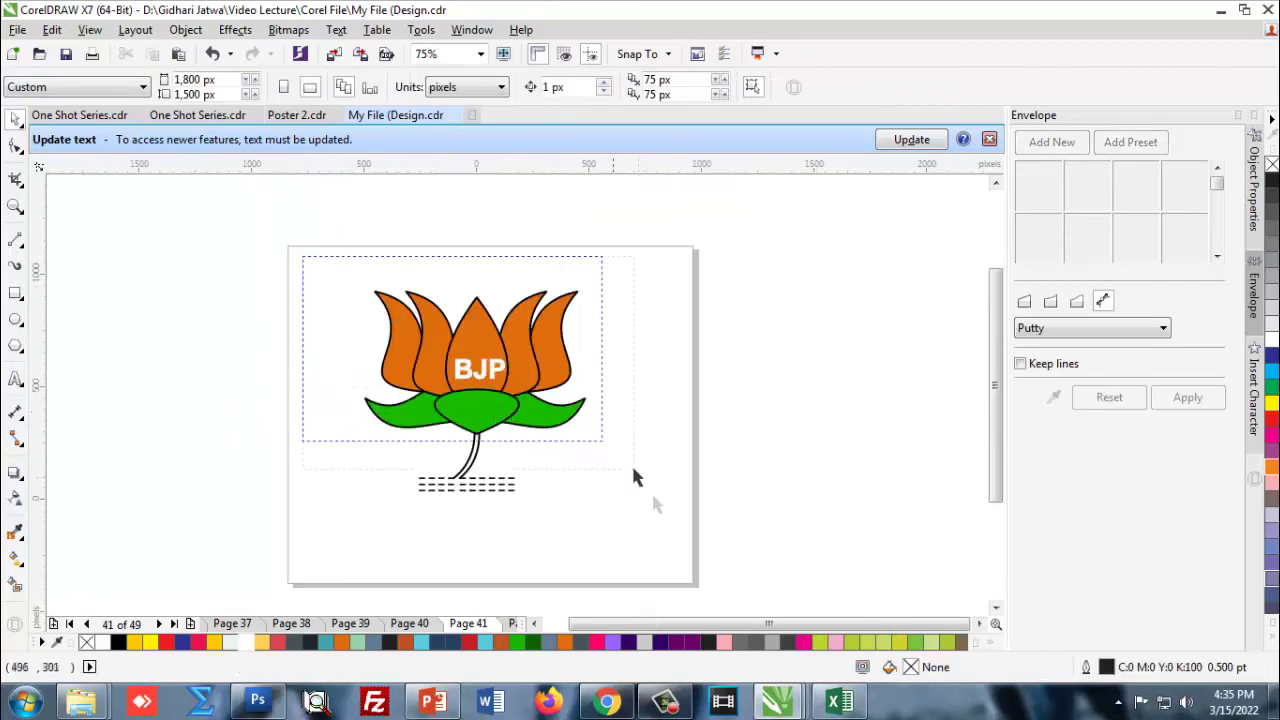
pyautogui.moveTo(633, 477); pyautogui.dragTo(649, 521)
pyautogui.hotkey('ctrl', 'g')
pyautogui.press('Escape')
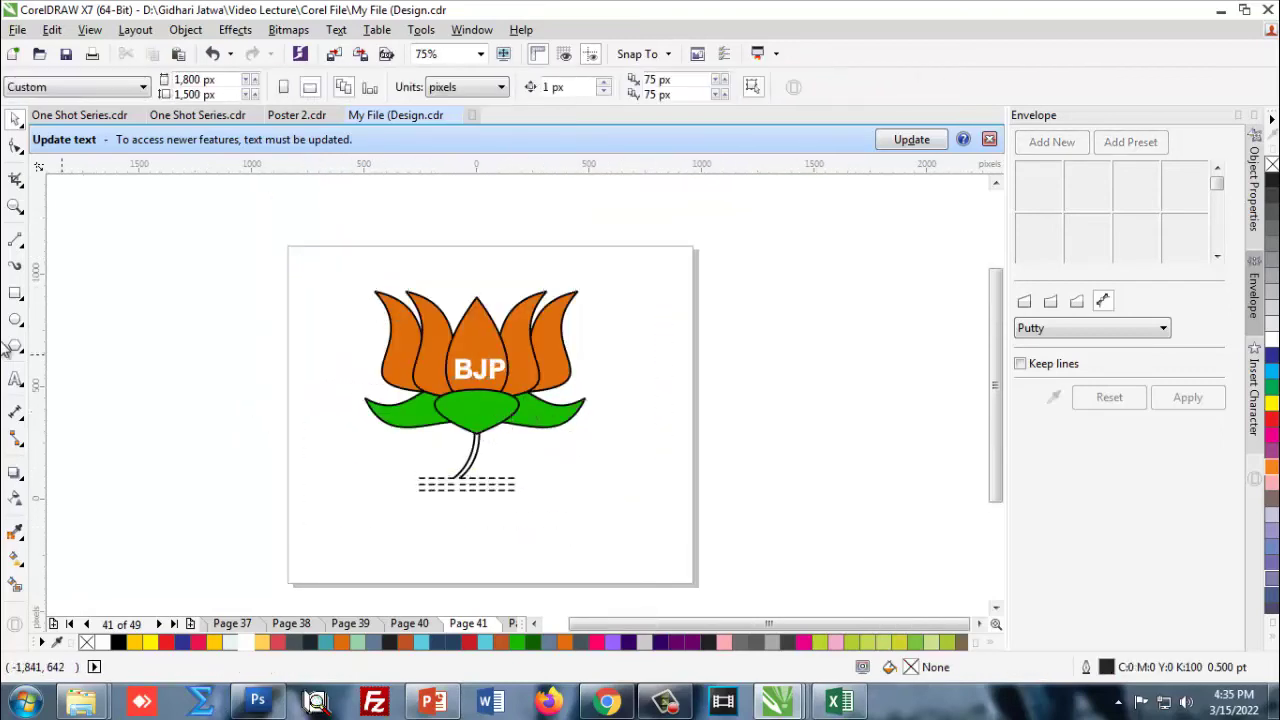
# Draw a circle about 1,408 px in diameter around the lotus, centred on the "BJP" text.
pyautogui.click(17, 320)
pyautogui.scroll(-1, 225, 245)
pyautogui.scroll(-1, 438, 328)
pyautogui.scroll(1, 397, 329)
pyautogui.moveTo(385, 315)
pyautogui.mouseDown()
pyautogui.moveTo(529, 480)
pyautogui.moveTo(549, 479)
pyautogui.mouseUp()
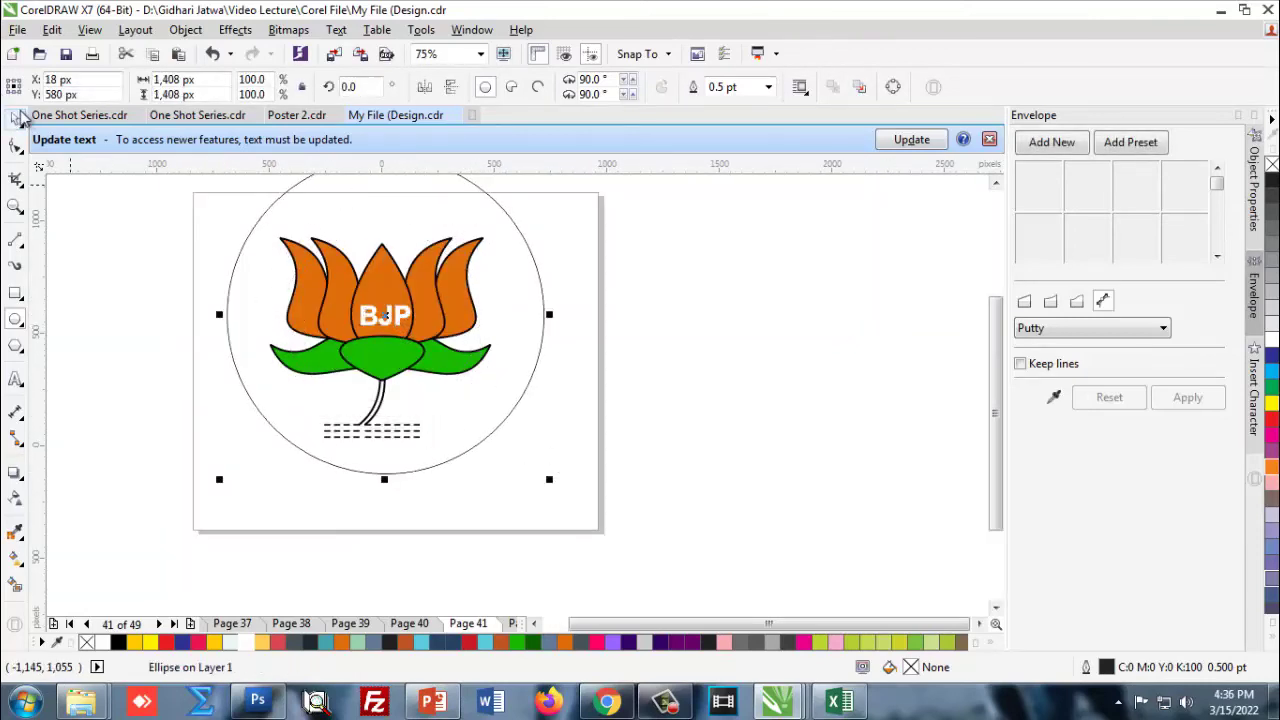
# Try to position the circle evenly around the lotus by hand.
pyautogui.scroll(-1, 537, 321)
pyautogui.click(570, 352)
pyautogui.scroll(1, 422, 242)
pyautogui.click(606, 275)
pyautogui.click(668, 302)
pyautogui.click(557, 309)
pyautogui.click(671, 323)
pyautogui.click(645, 318)
pyautogui.moveTo(645, 322); pyautogui.dragTo(652, 370)
pyautogui.click(722, 362)
pyautogui.click(546, 377)
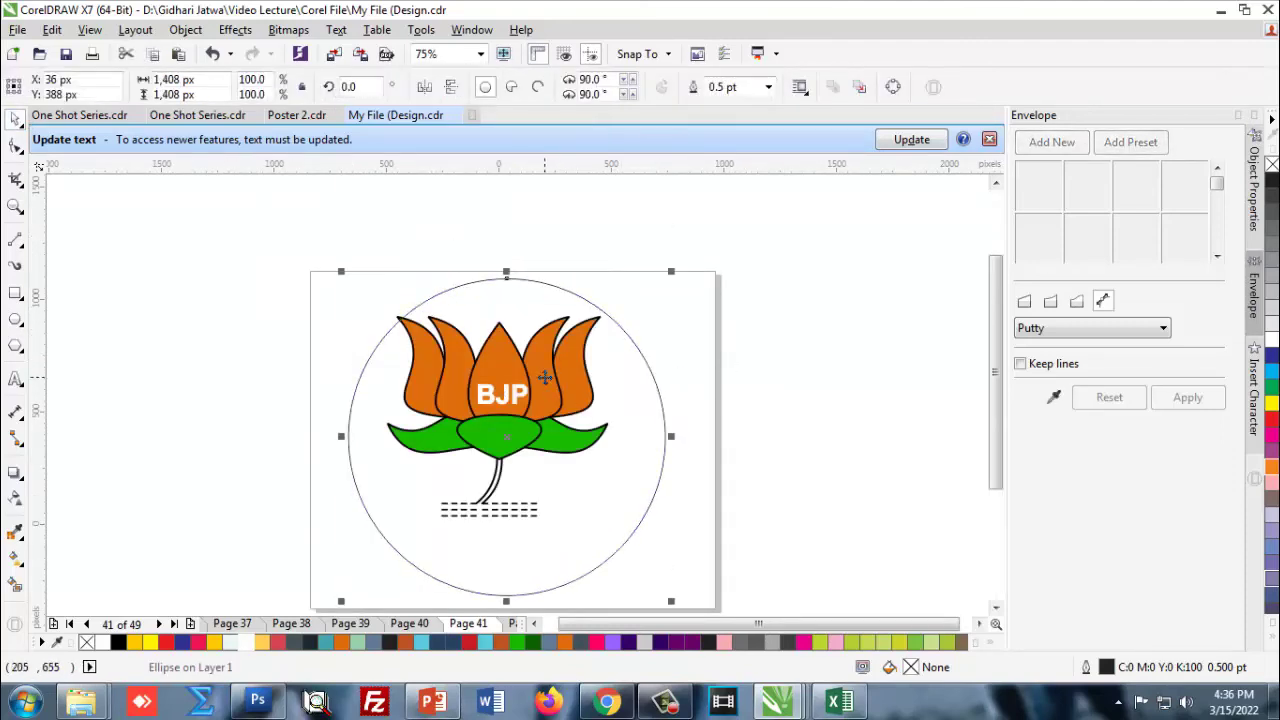
pyautogui.click(724, 332)
pyautogui.click(531, 358)
pyautogui.moveTo(528, 362); pyautogui.dragTo(501, 344)
pyautogui.click(708, 372)
# Move the circle off to the right of the page and align the lotus to its horizontal and vertical centre.
pyautogui.scroll(-2, 523, 249)
pyautogui.click(586, 334)
pyautogui.moveTo(586, 334); pyautogui.dragTo(734, 320)
pyautogui.click(520, 320)
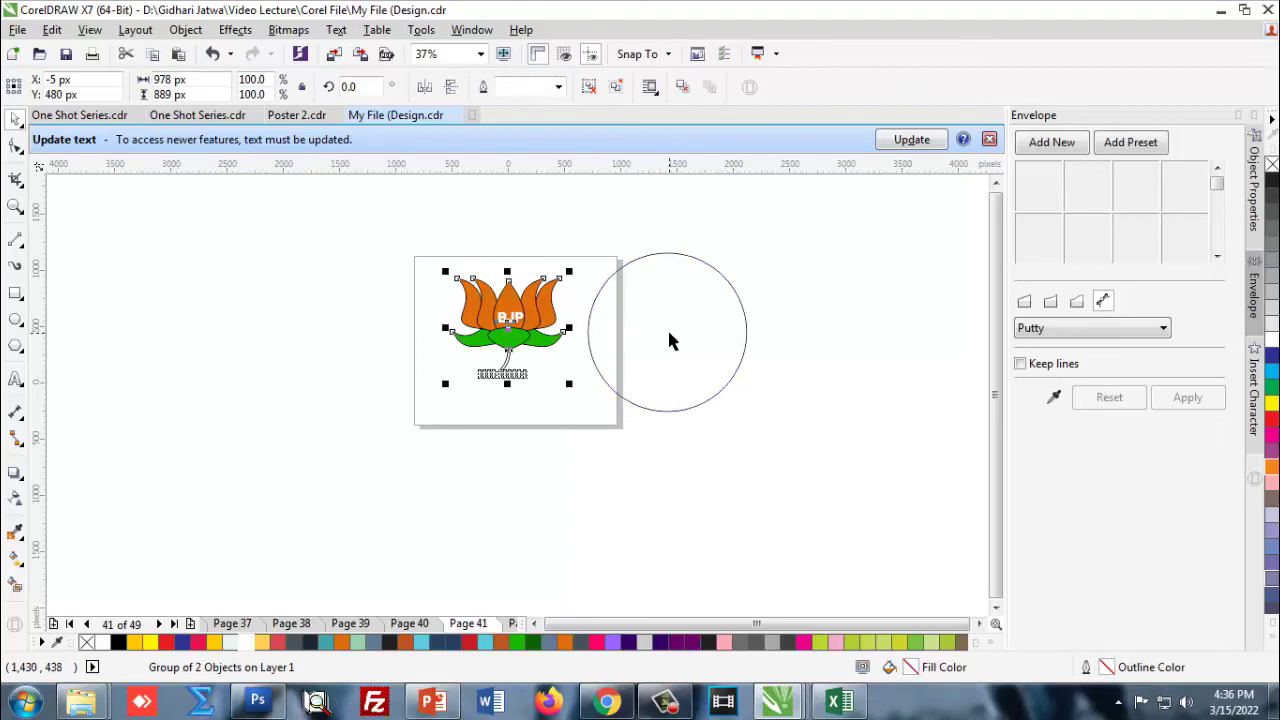
pyautogui.keyDown('shift'); pyautogui.click(668, 333); pyautogui.keyUp('shift')
pyautogui.press('c')
pyautogui.press('e')
# Move the aligned lotus and circle back onto the page and shrink the circle to about 1,325 px in diameter.
pyautogui.click(548, 240)
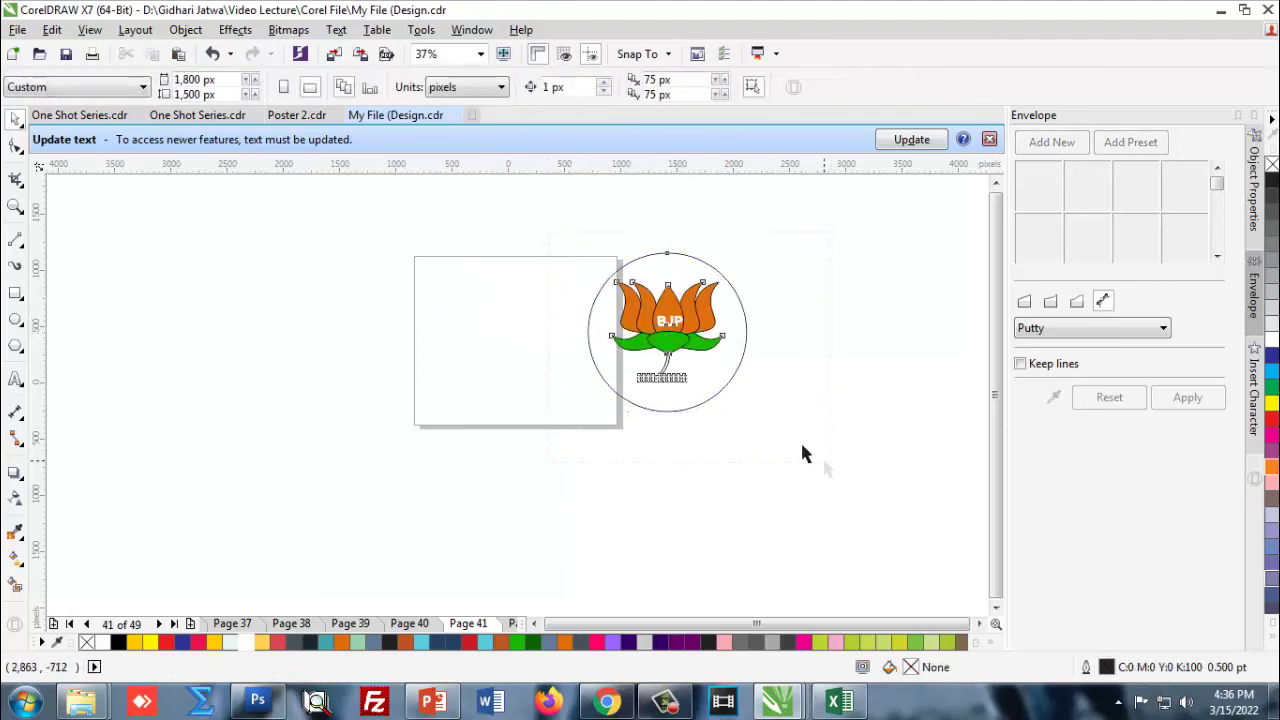
pyautogui.moveTo(802, 453); pyautogui.dragTo(805, 455)
pyautogui.moveTo(669, 331); pyautogui.dragTo(503, 332)
pyautogui.scroll(2, 577, 365)
pyautogui.click(579, 366)
pyautogui.moveTo(591, 466); pyautogui.dragTo(653, 490)
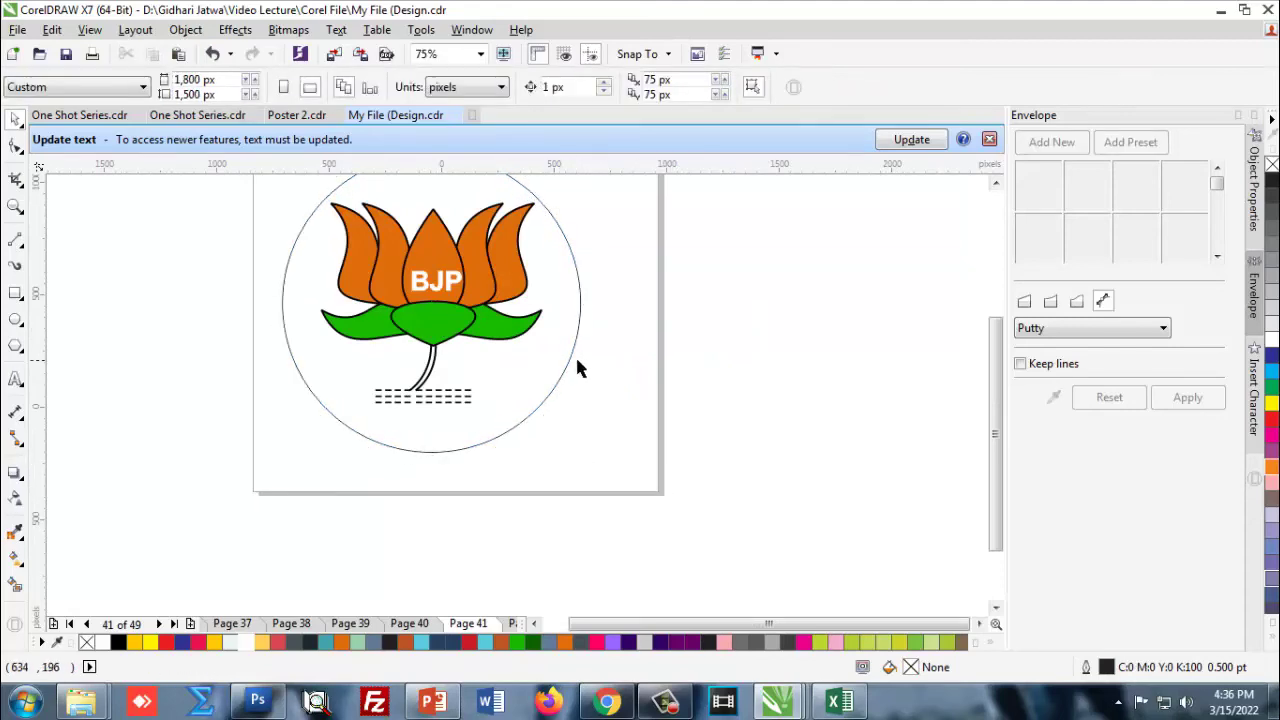
# Set the circle's outline to 8.0 pt and colour it golden yellow.
pyautogui.click(768, 86)
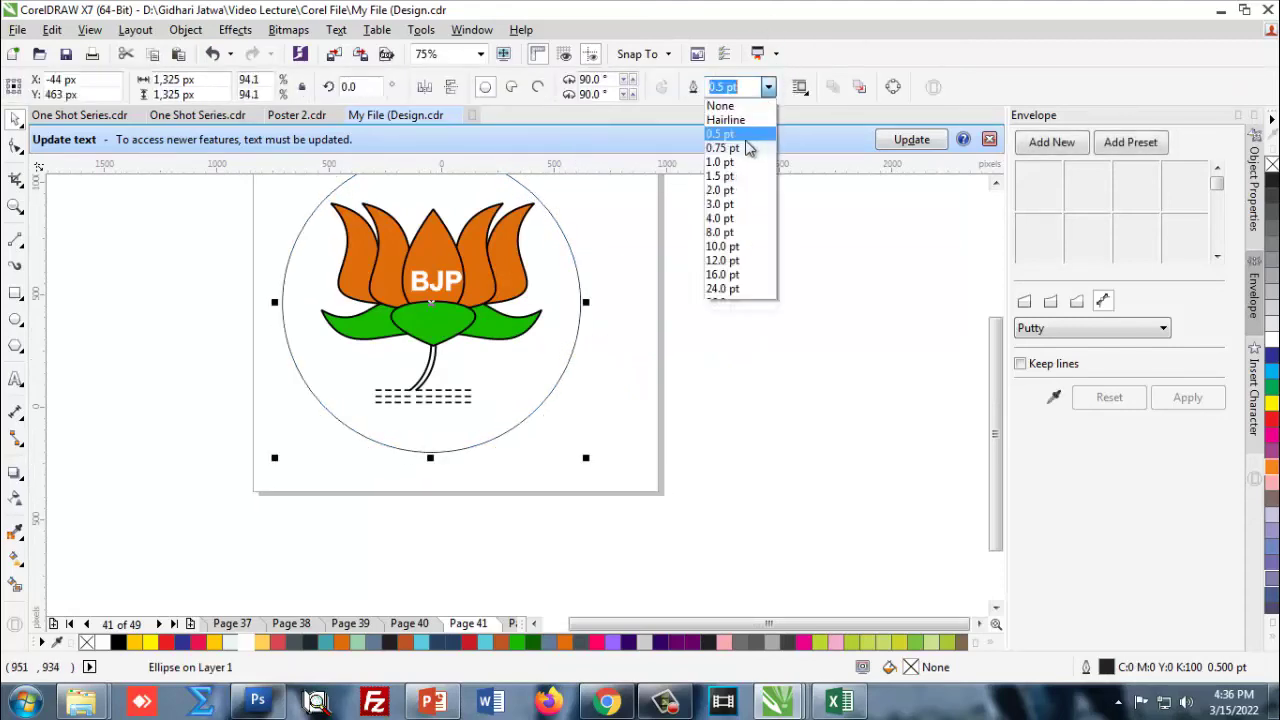
pyautogui.click(729, 234)
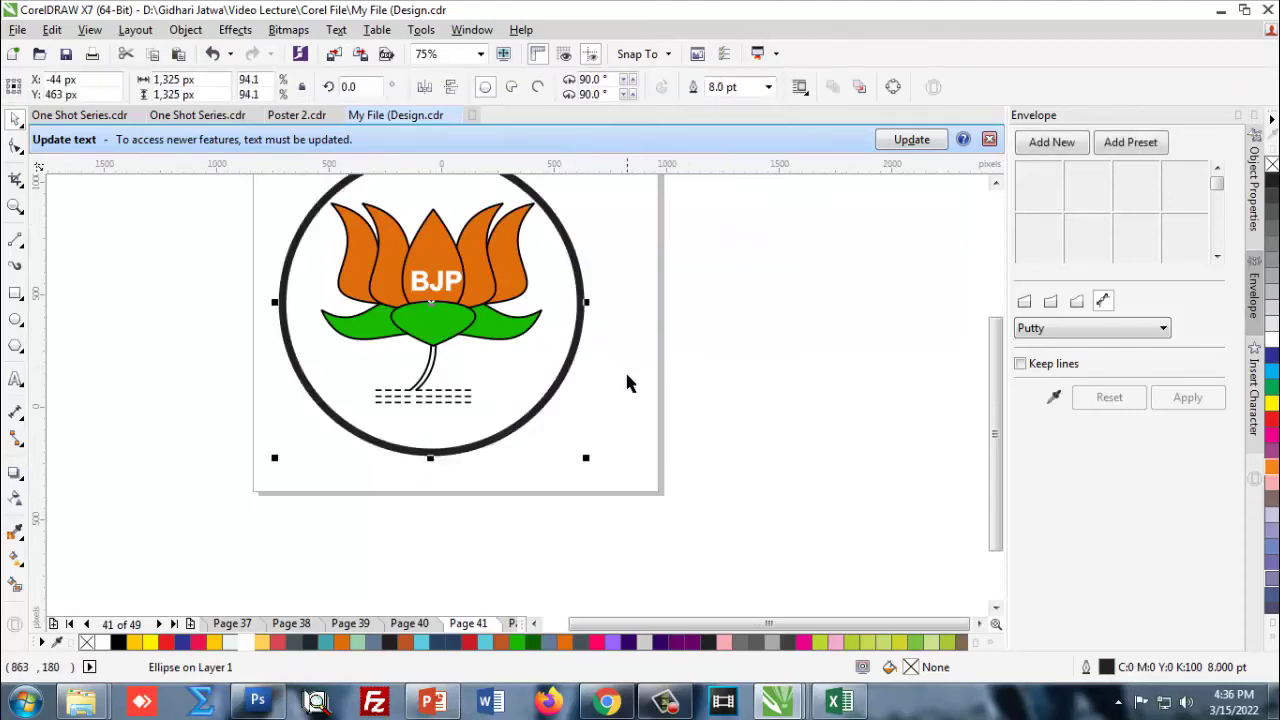
pyautogui.rightClick(134, 643)
pyautogui.click(530, 533)
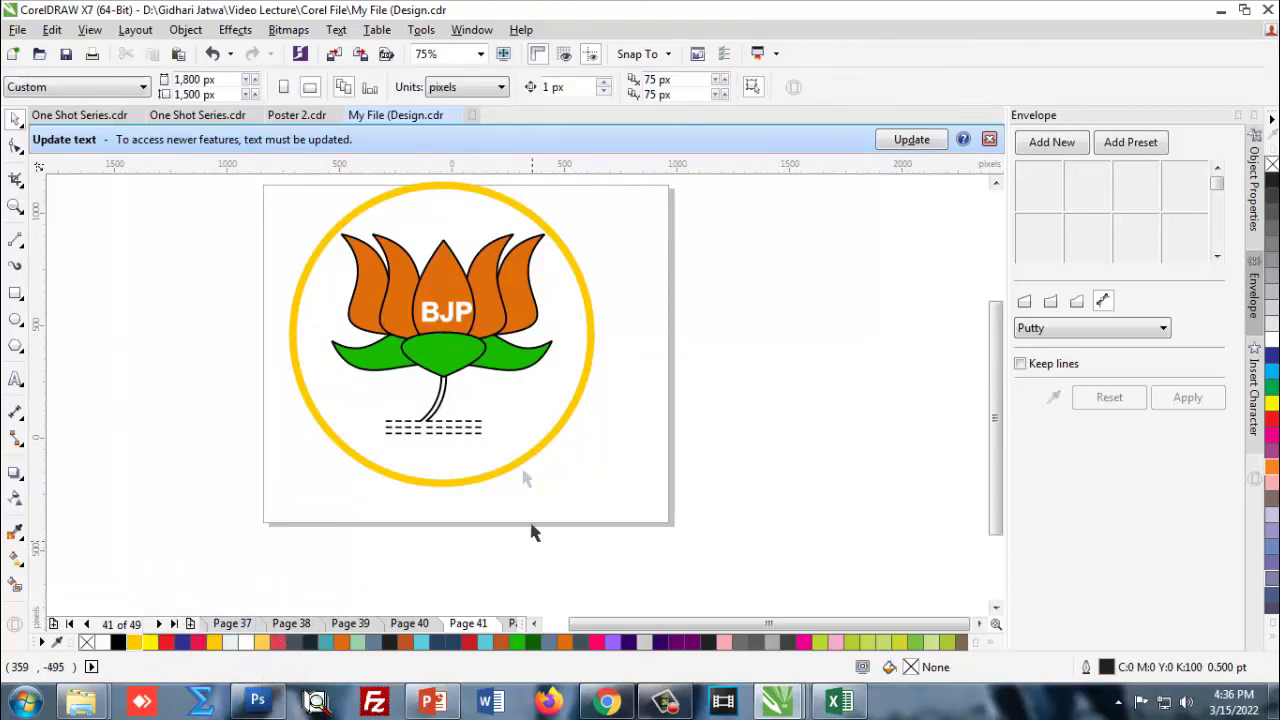
# Fill the circle with white and send it behind the lotus.
pyautogui.scroll(-1, 528, 471)
pyautogui.scroll(1, 576, 378)
pyautogui.click(529, 373)
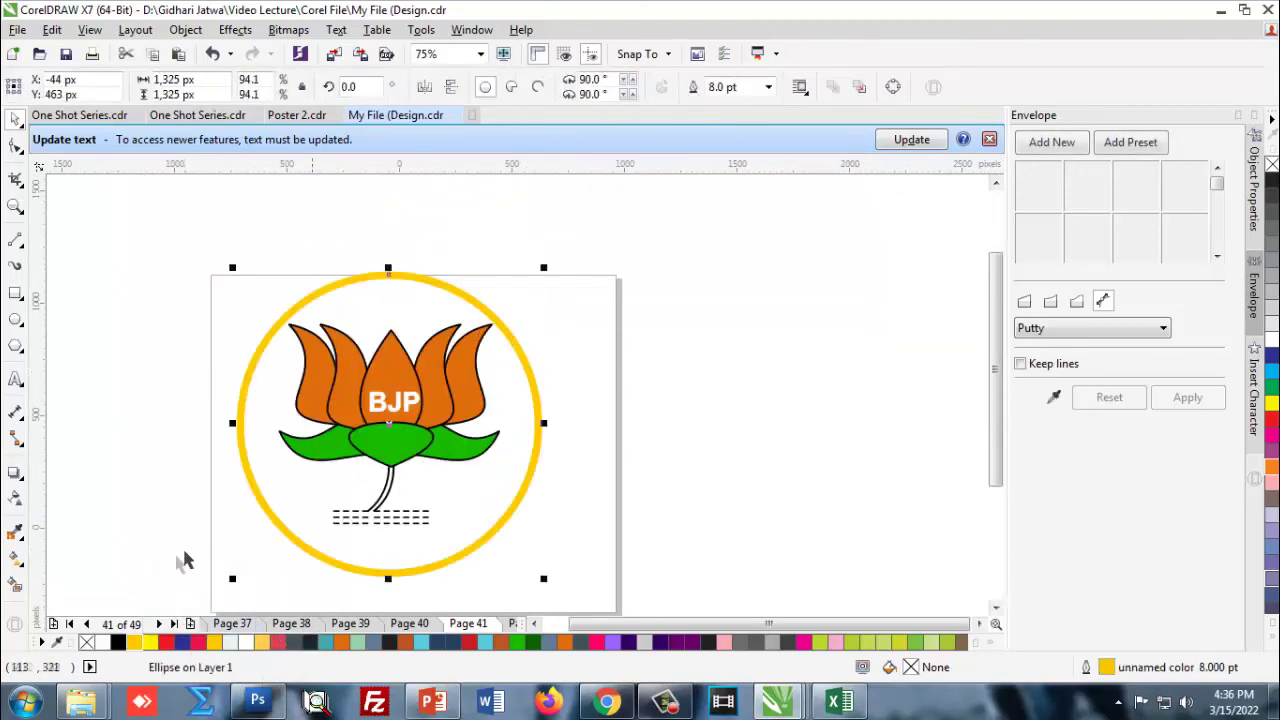
pyautogui.click(100, 643)
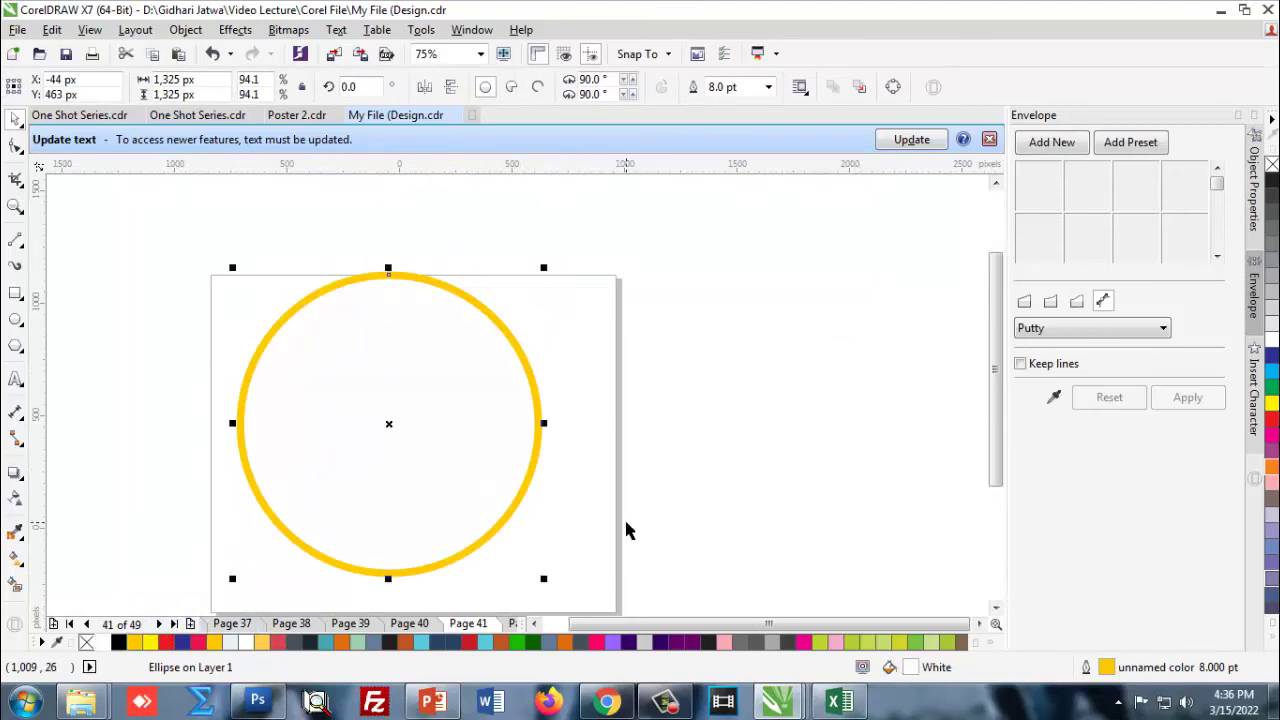
pyautogui.hotkey('shift', 'pagedown')
pyautogui.click(626, 530)
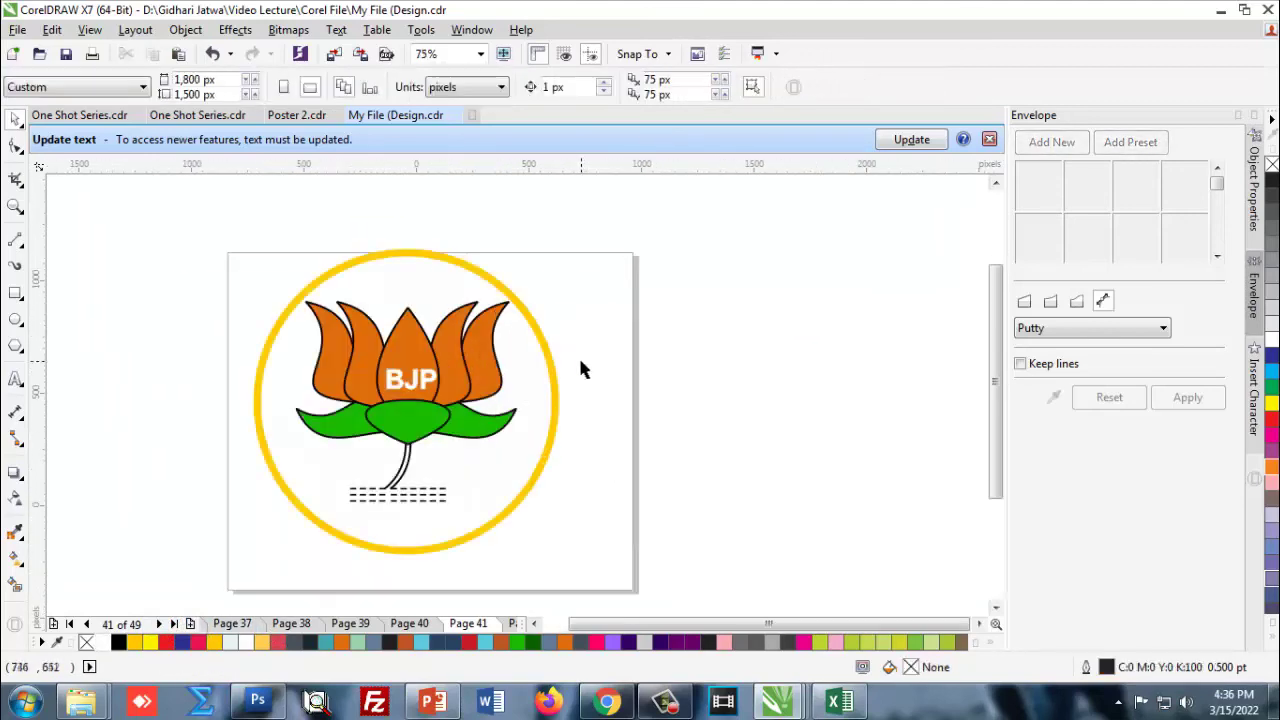
# Move the lotus and circle together to the centre of the page.
pyautogui.scroll(-1, 594, 334)
pyautogui.moveTo(380, 283); pyautogui.dragTo(634, 509)
pyautogui.scroll(1, 526, 369)
pyautogui.moveTo(497, 319)
pyautogui.mouseDown()
pyautogui.moveTo(540, 350)
pyautogui.moveTo(518, 339)
pyautogui.moveTo(522, 319)
pyautogui.mouseUp()
# Group the lotus with its circle and nudge the group into place on the page.
pyautogui.hotkey('ctrl', 'g')
pyautogui.hotkey('ctrl', 'z')
pyautogui.click(755, 356)
pyautogui.moveTo(298, 211); pyautogui.dragTo(709, 555)
pyautogui.hotkey('ctrl', 'g')
pyautogui.press('Escape')
pyautogui.click(524, 369)
pyautogui.moveTo(518, 367)
pyautogui.mouseDown()
pyautogui.moveTo(499, 388)
pyautogui.moveTo(516, 370)
pyautogui.mouseUp()
pyautogui.click(715, 338)
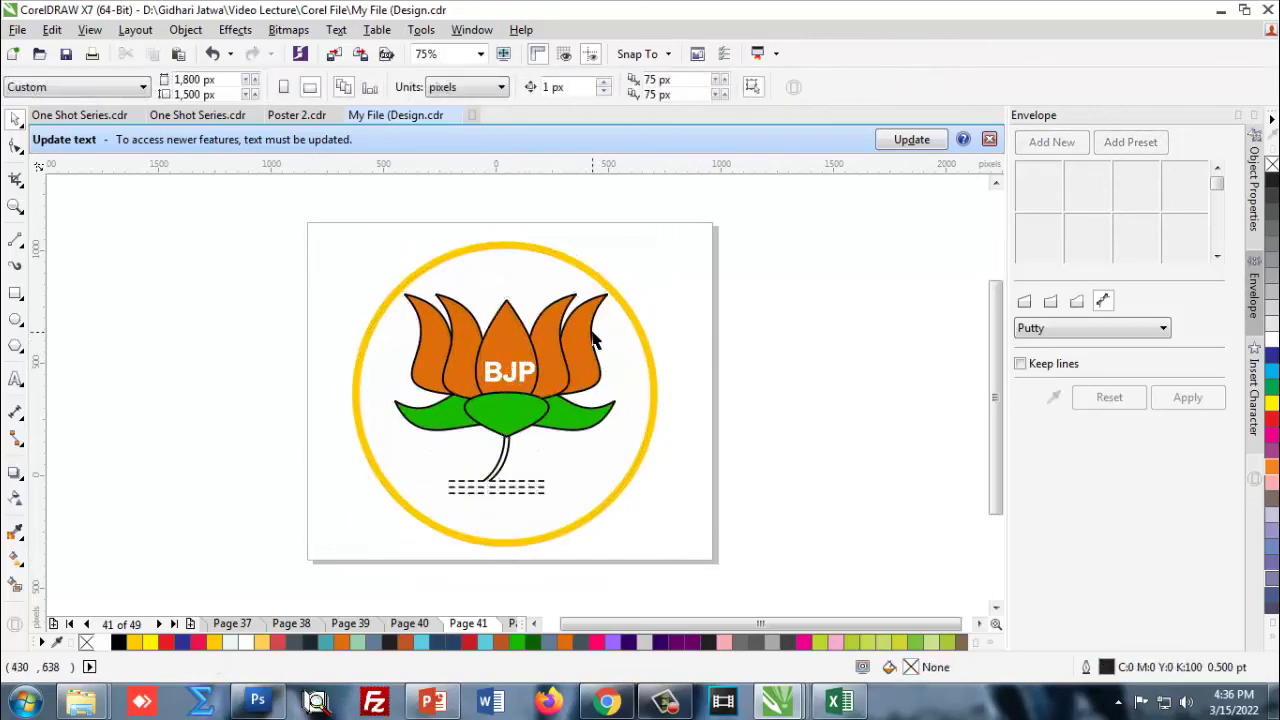